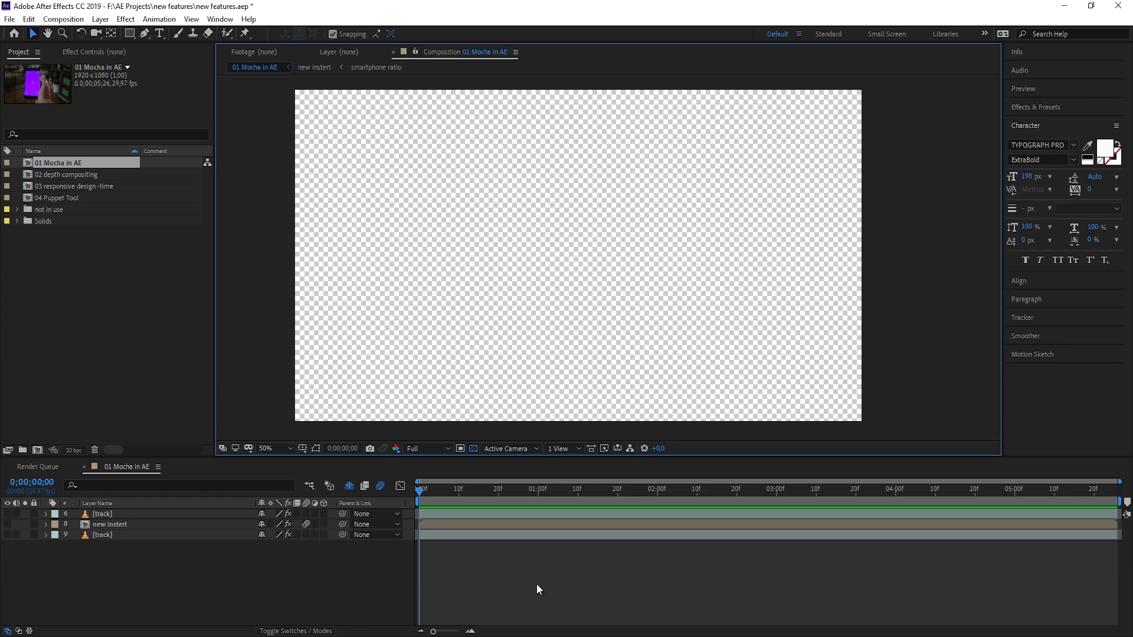
# Turn on the bottom track layer's visibility and remove all effects from that layer
pyautogui.click(44, 536)
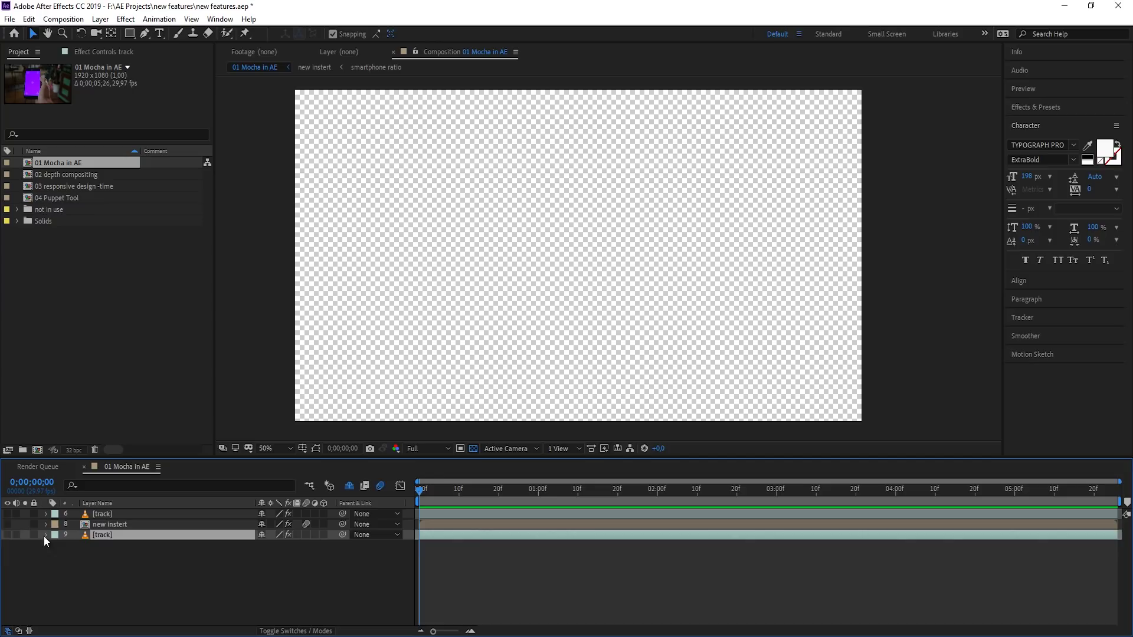
pyautogui.click(8, 534)
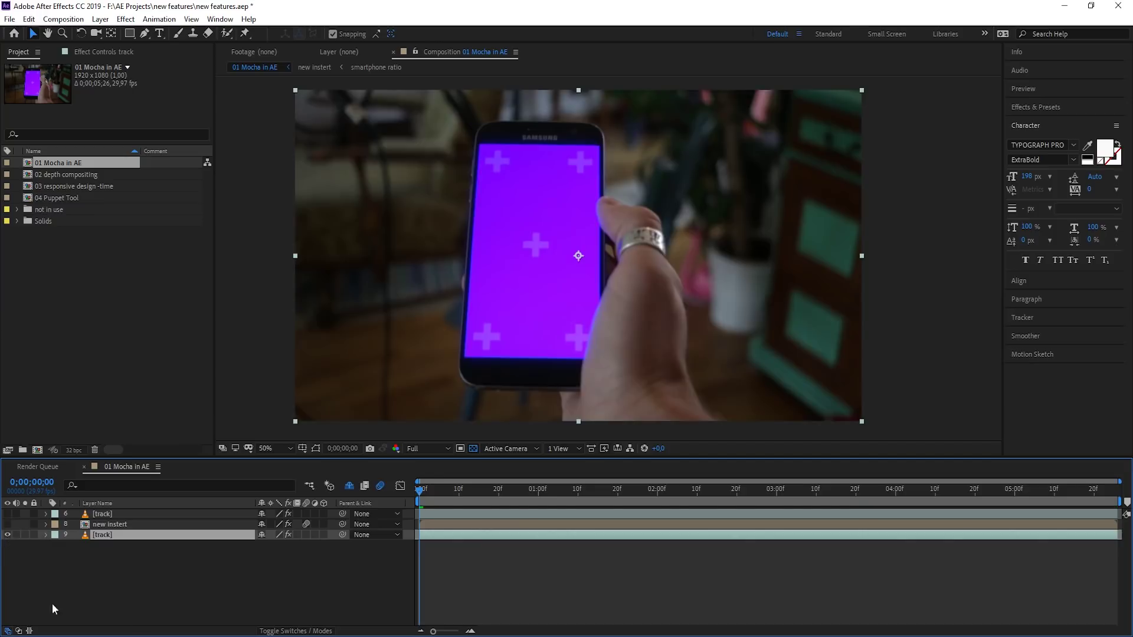
pyautogui.hotkey('ctrl', 'shift', 'e')
pyautogui.moveTo(423, 491); pyautogui.dragTo(451, 495)
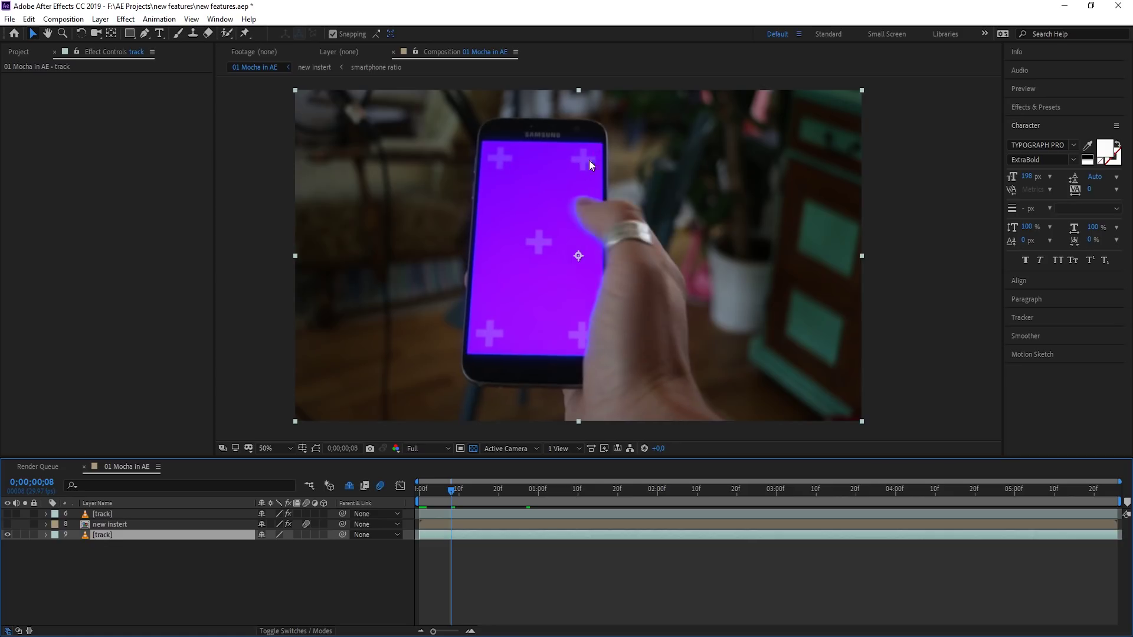
pyautogui.click(473, 498)
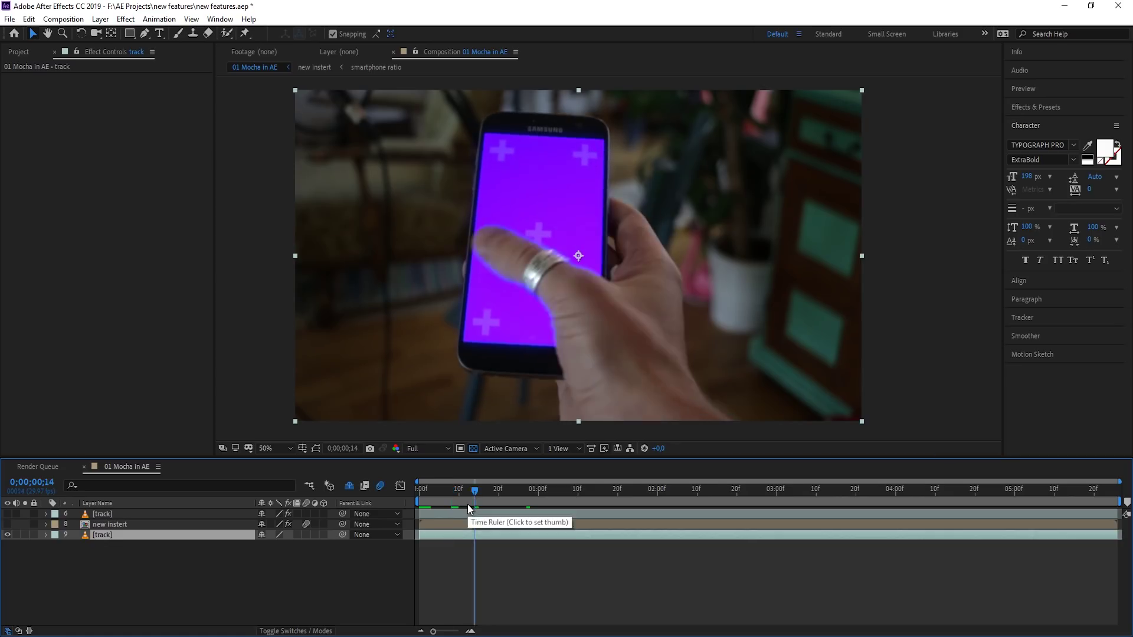
pyautogui.moveTo(425, 492); pyautogui.dragTo(416, 490)
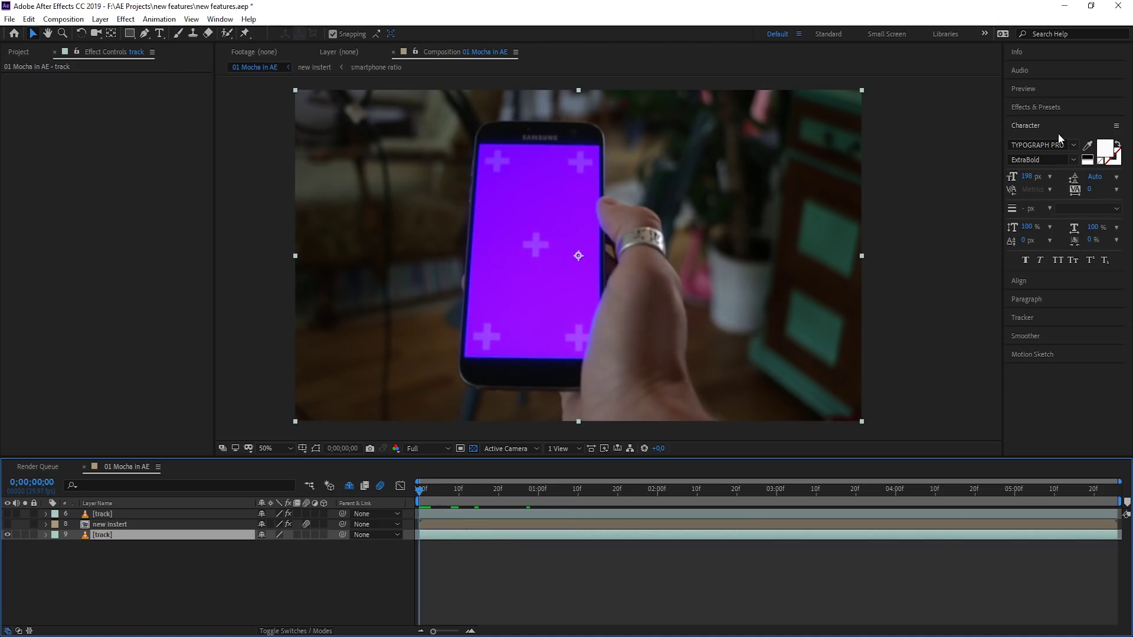
# Find the Mocha AE CC effect, apply it to the bottom track layer, and launch the Mocha plugin from it
pyautogui.click(1046, 108)
pyautogui.click(1036, 122)
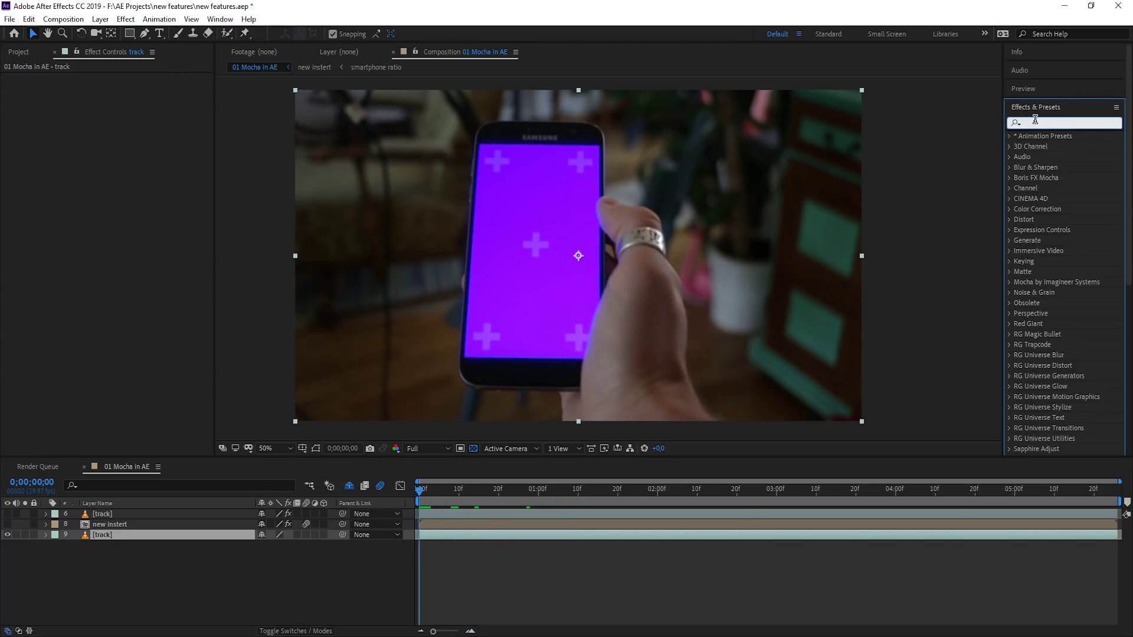
pyautogui.write('mocha')
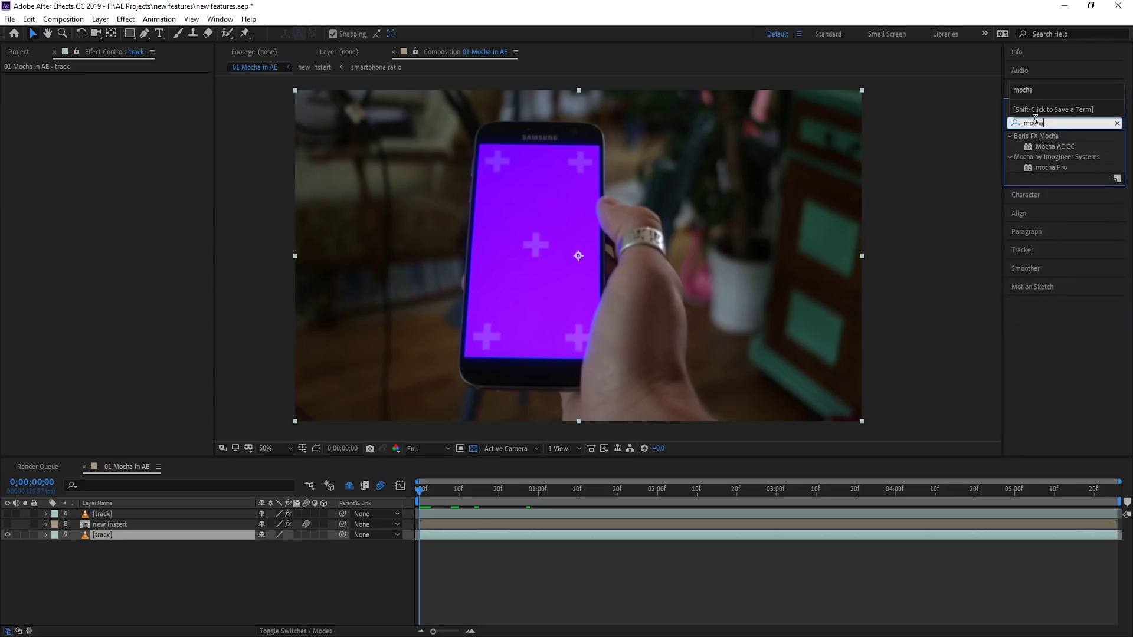
pyautogui.click(1058, 147)
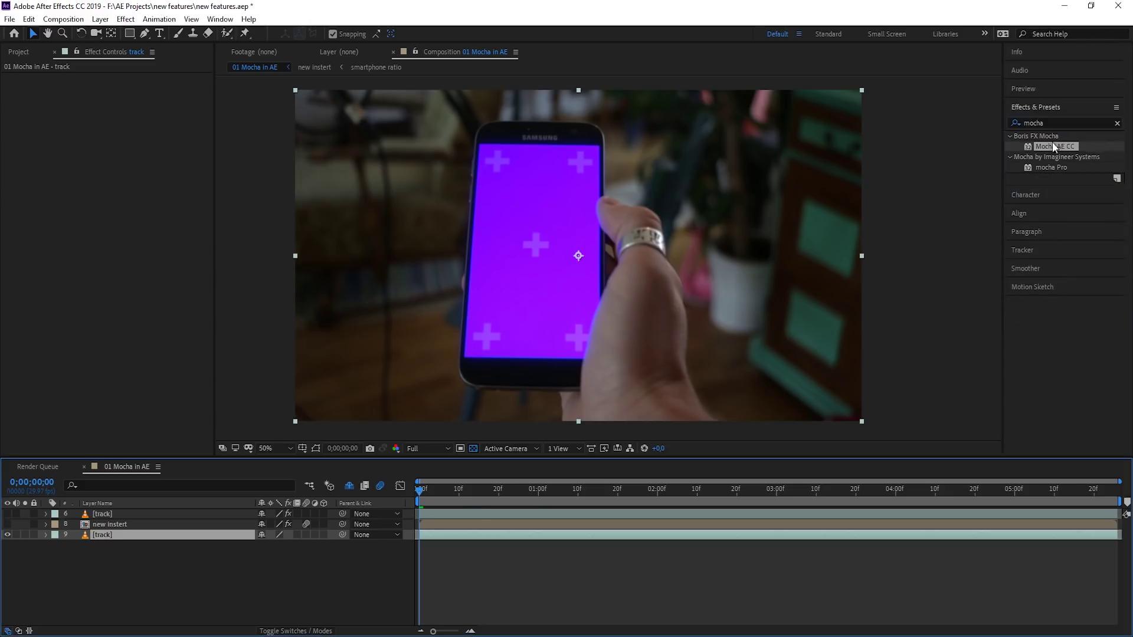
pyautogui.moveTo(1056, 144); pyautogui.dragTo(130, 536)
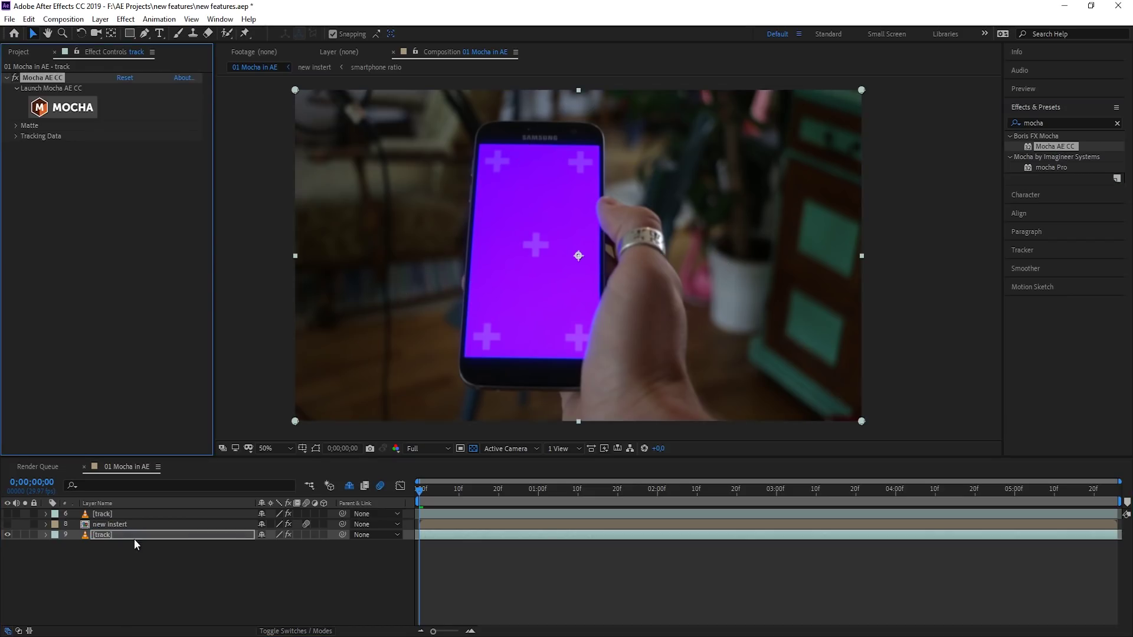
pyautogui.click(69, 107)
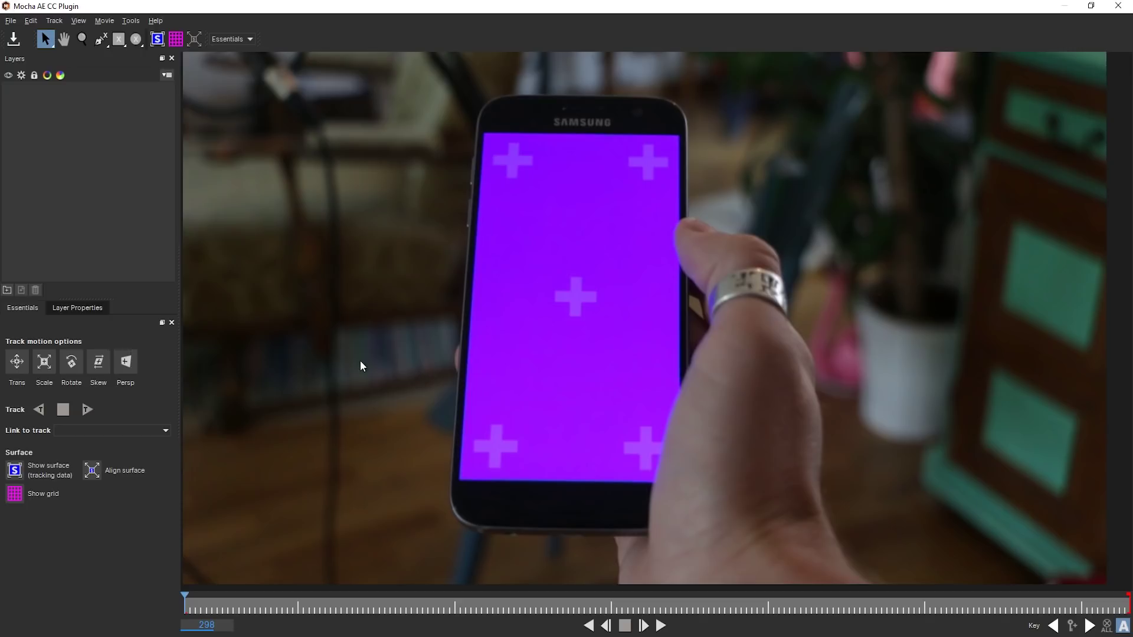
# Enable the track motion options and draw an X-spline around the cross marker in the phone screen's upper-left corner
pyautogui.click(55, 366)
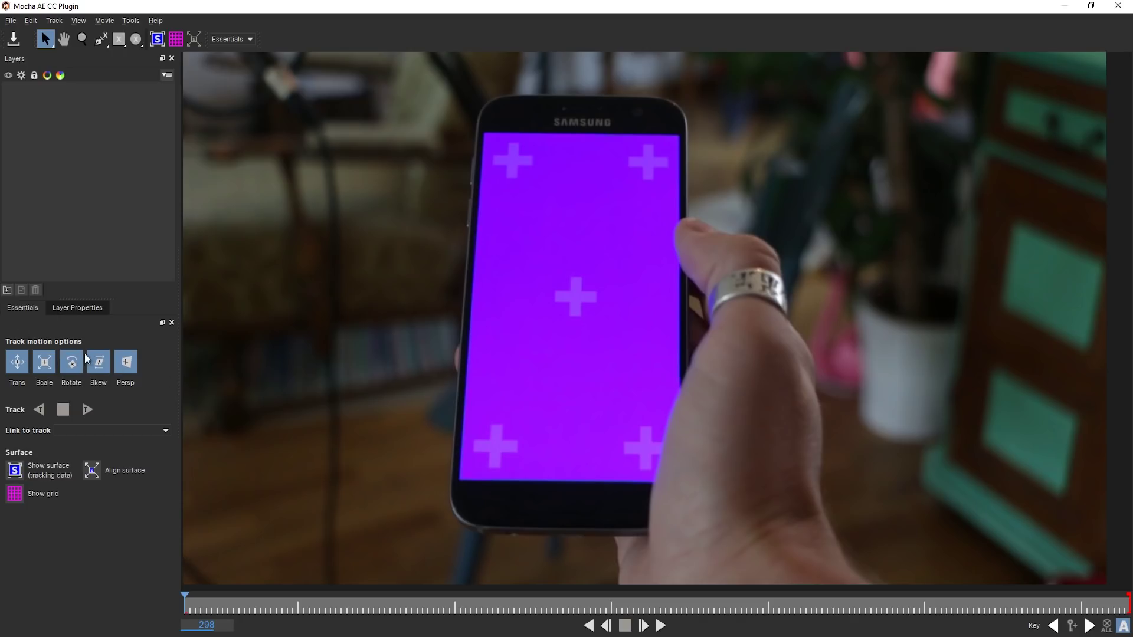
pyautogui.click(101, 41)
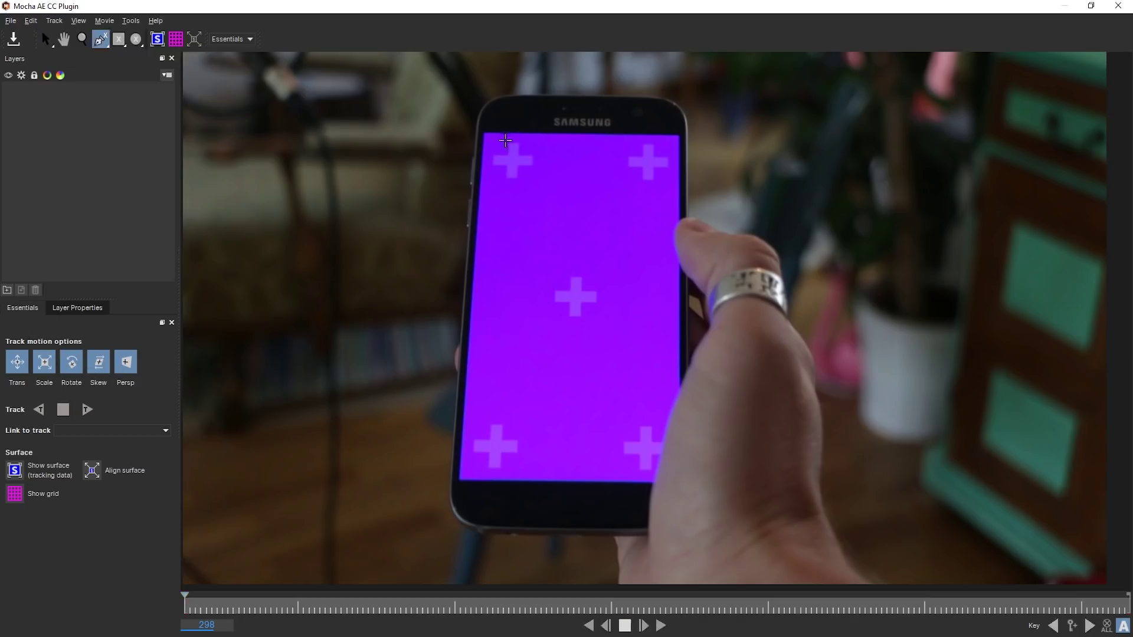
pyautogui.click(491, 148)
pyautogui.click(499, 193)
pyautogui.click(549, 200)
pyautogui.click(539, 139)
pyautogui.click(493, 139)
pyautogui.rightClick(492, 140)
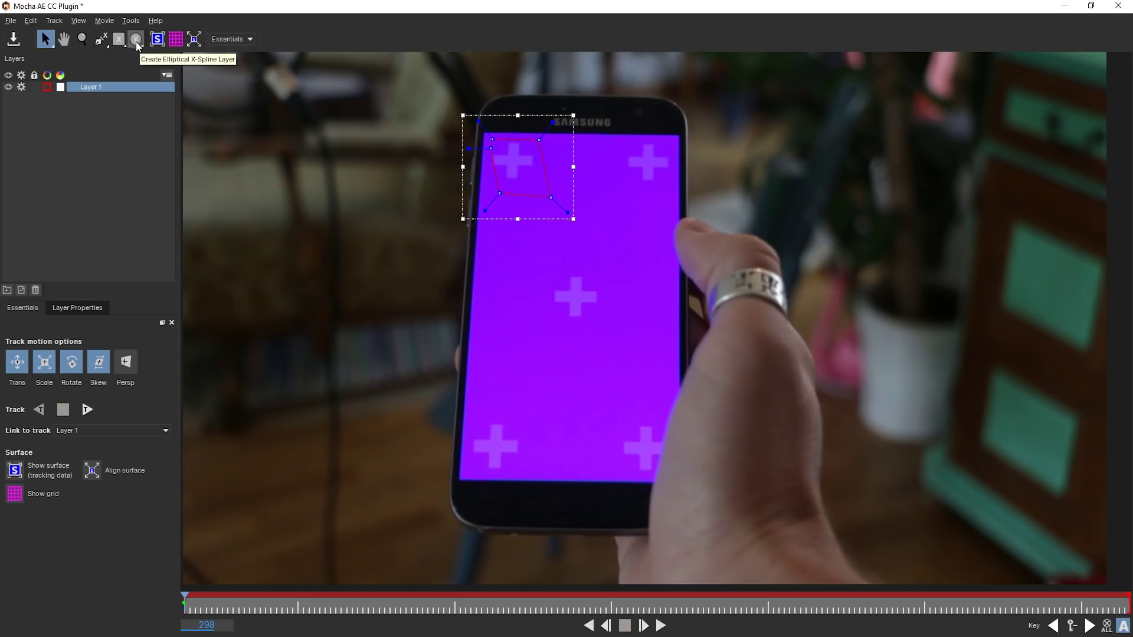
# Add a rectangular spline to Layer 1 around the cross marker in the phone screen's upper-right corner
pyautogui.moveTo(119, 39); pyautogui.dragTo(124, 96)
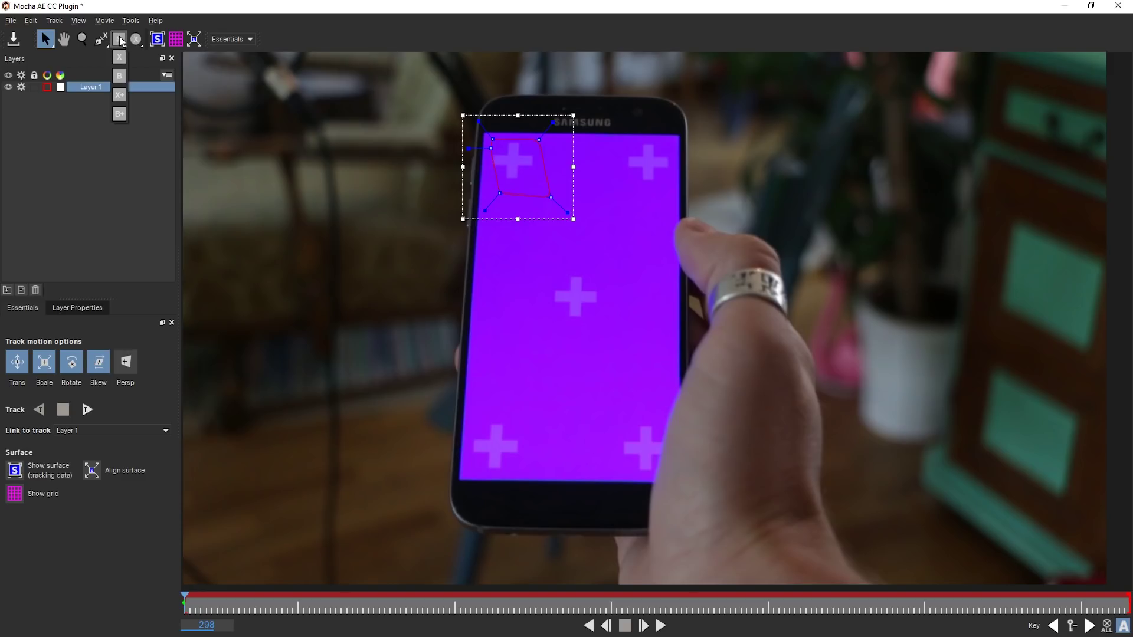
pyautogui.click(119, 102)
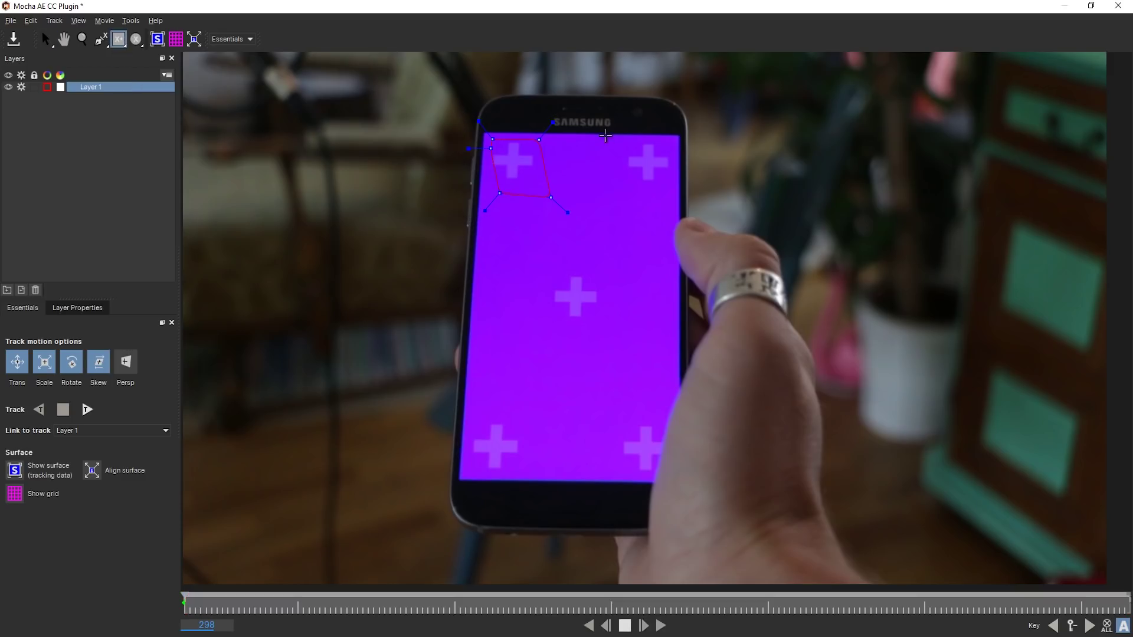
pyautogui.moveTo(616, 141); pyautogui.dragTo(676, 192)
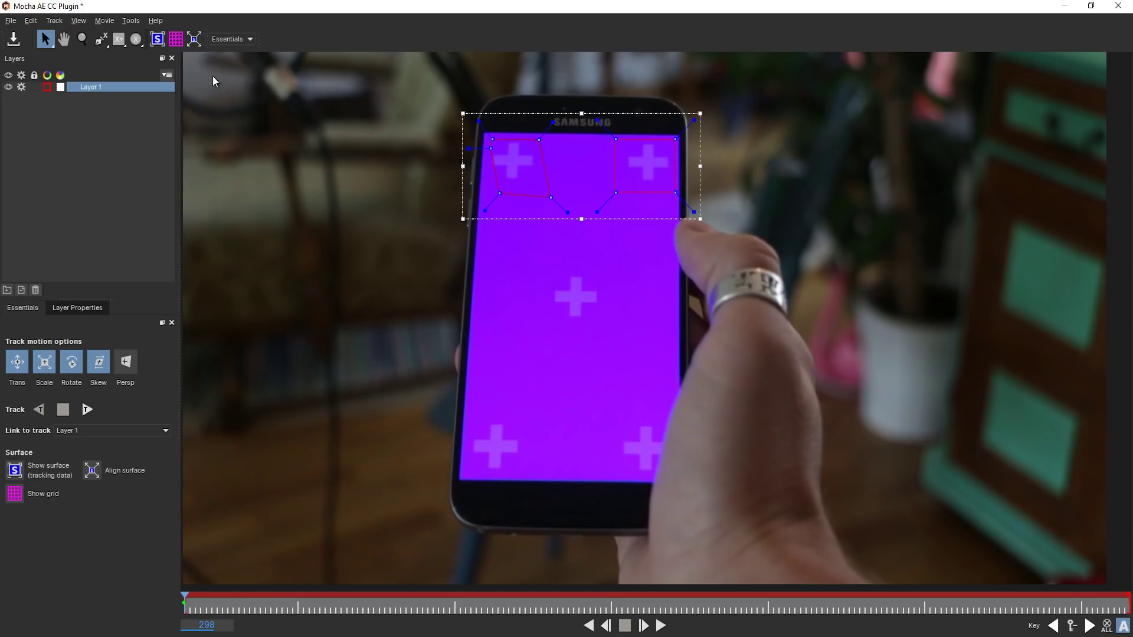
# Add an elliptical spline around the phone screen's centre cross and a rectangular one around the SAMSUNG logo, both on Layer 1
pyautogui.click(138, 42)
pyautogui.click(139, 46)
pyautogui.moveTo(575, 294); pyautogui.dragTo(607, 329)
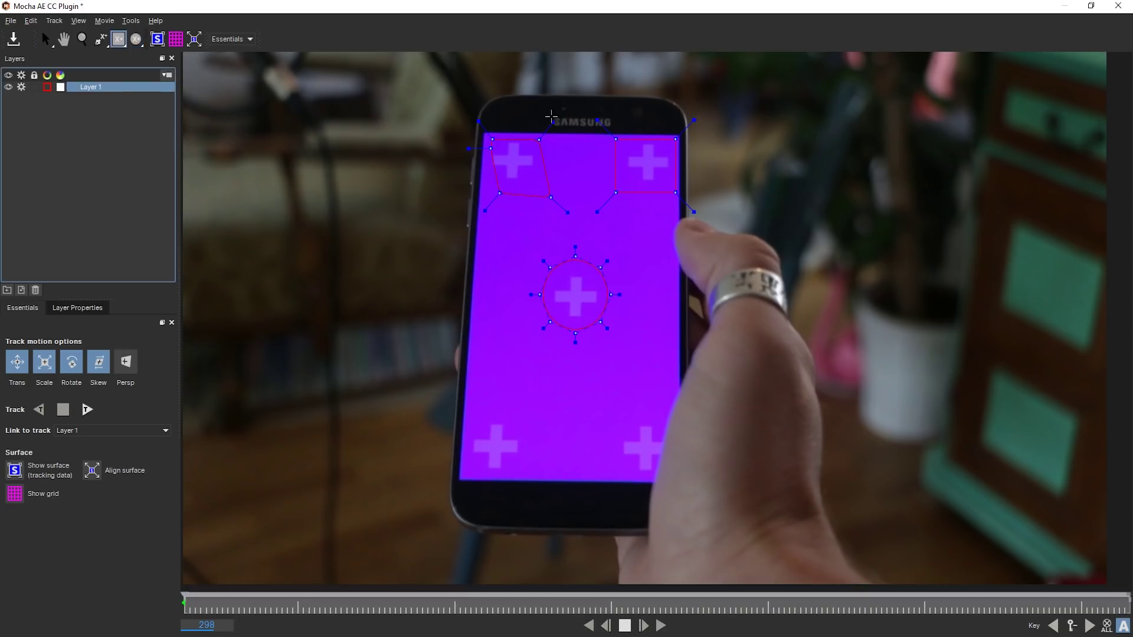
pyautogui.moveTo(542, 110); pyautogui.dragTo(616, 132)
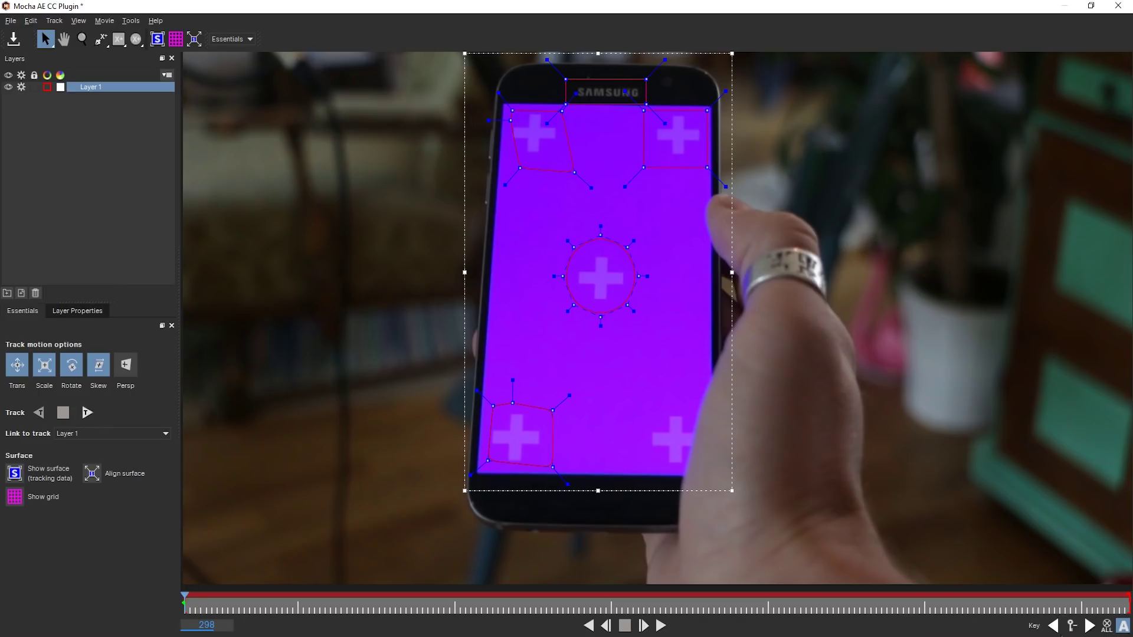
# Switch the workspace to Classic and back to Essentials
pyautogui.click(247, 39)
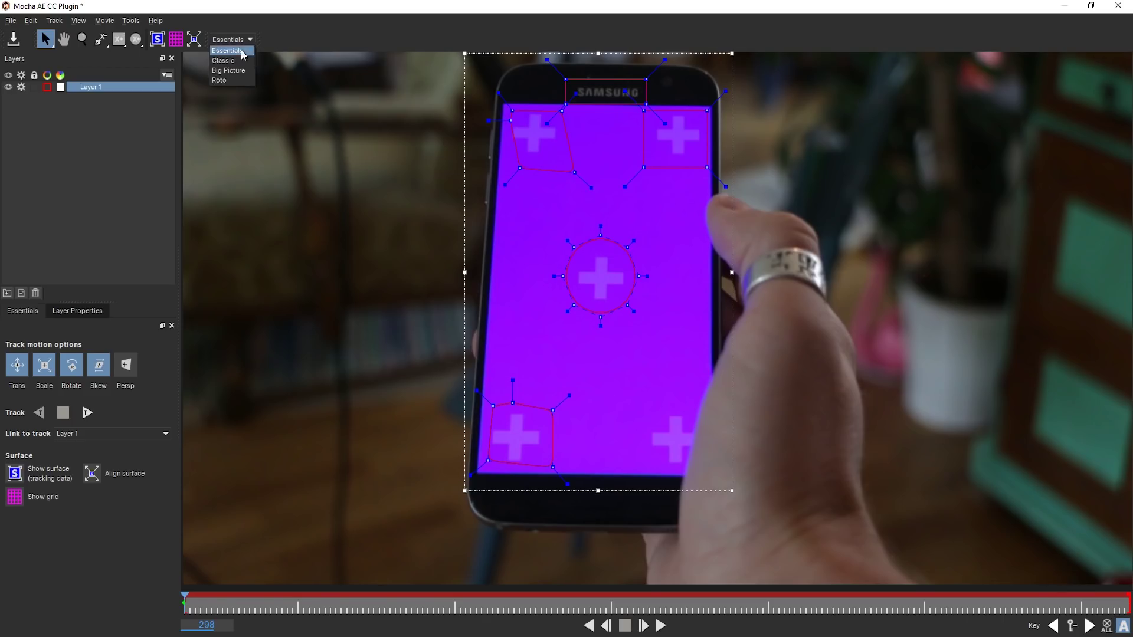
pyautogui.click(238, 60)
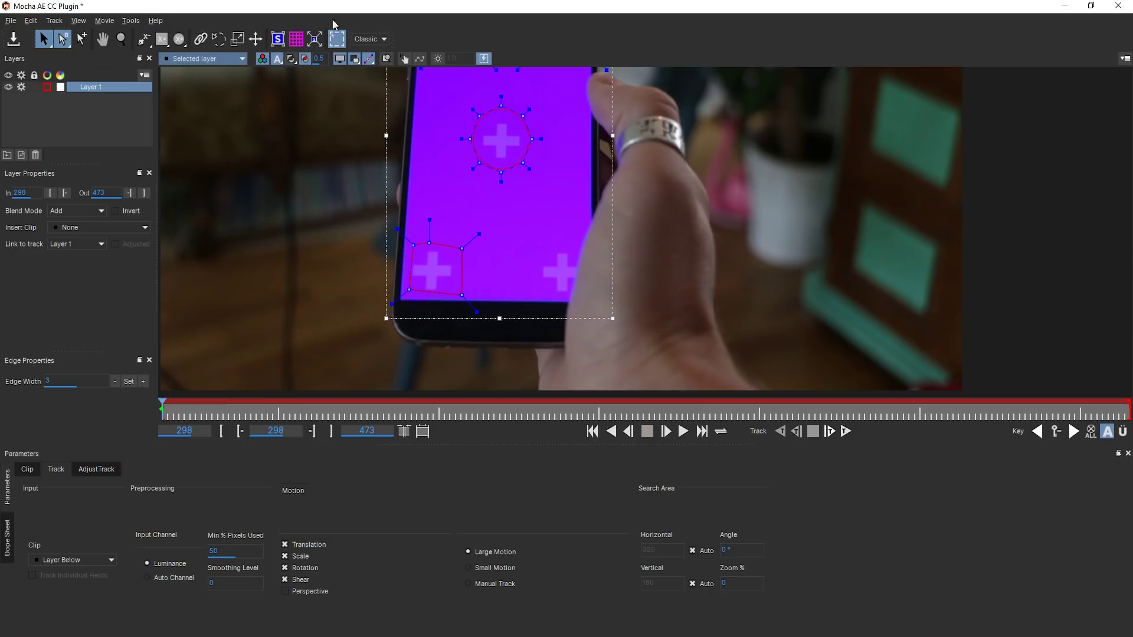
pyautogui.click(385, 40)
pyautogui.click(380, 51)
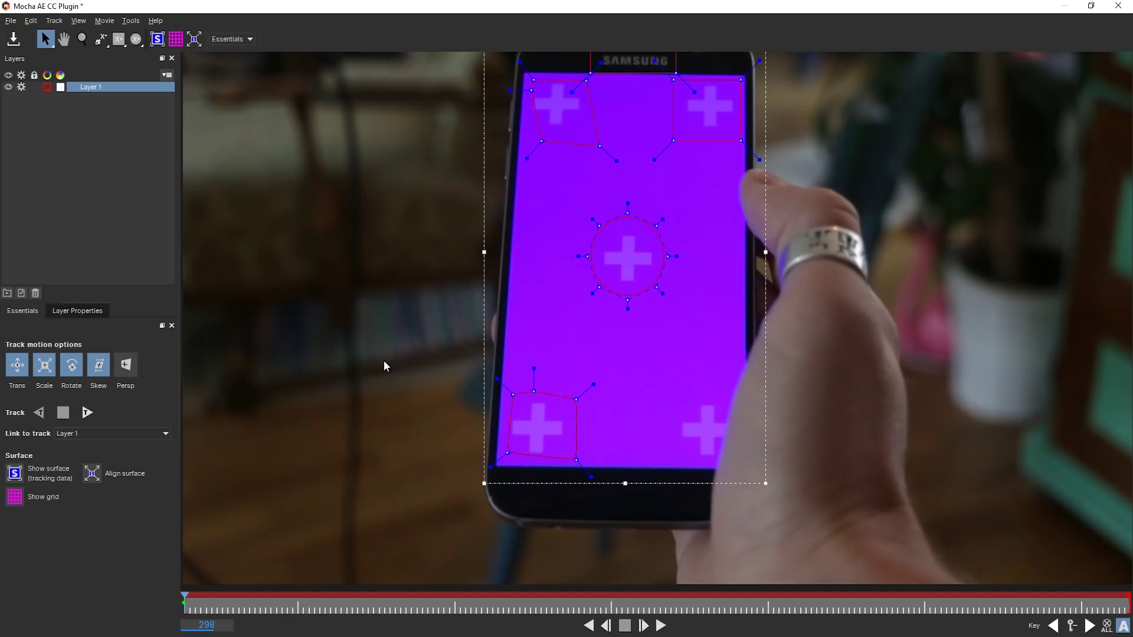
# Track Layer 1 forward through the whole clip
pyautogui.click(87, 412)
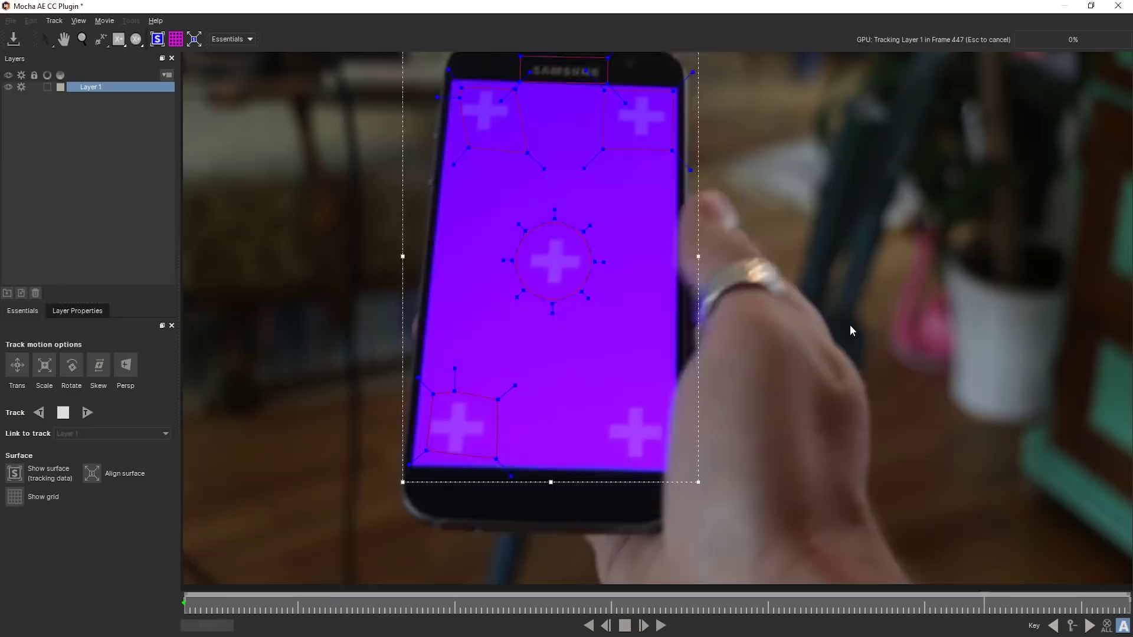
pyautogui.press('x')
pyautogui.scroll(-2, 852, 331)
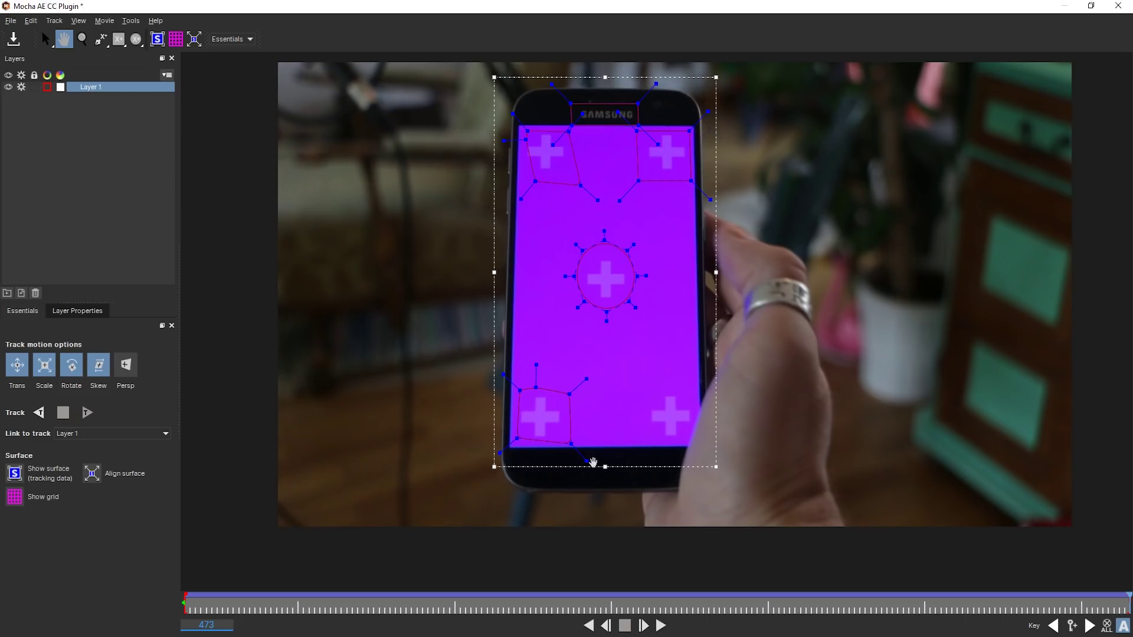
# Show the planar surface and fit its corners to the corners of the phone's purple screen
pyautogui.click(163, 45)
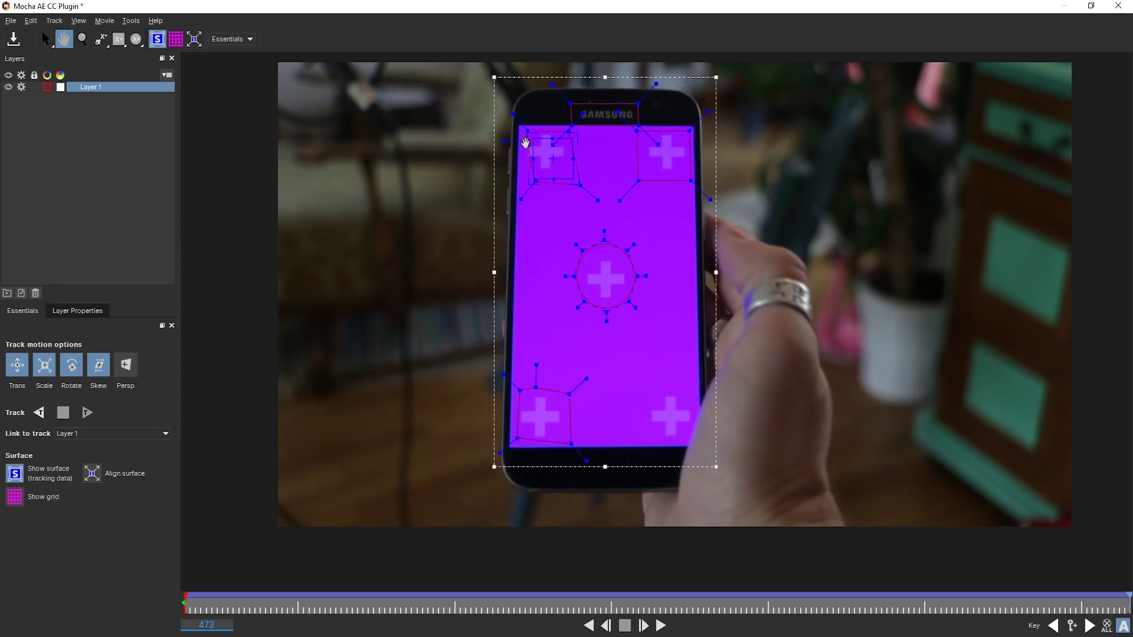
pyautogui.press('s')
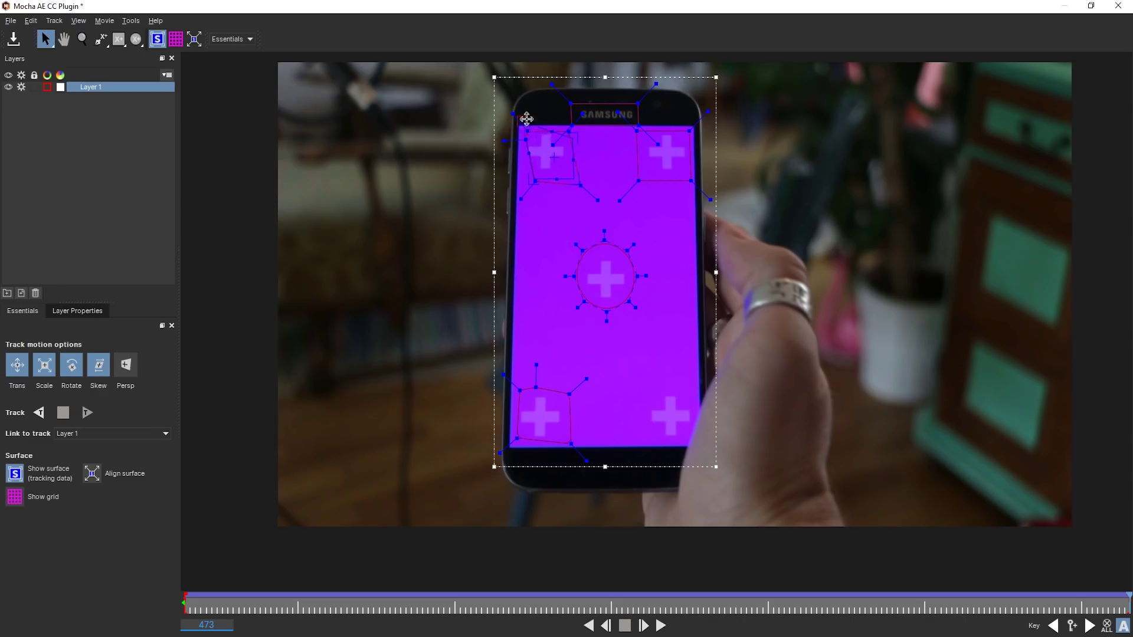
pyautogui.moveTo(576, 135); pyautogui.dragTo(692, 126)
pyautogui.moveTo(532, 179); pyautogui.dragTo(700, 446)
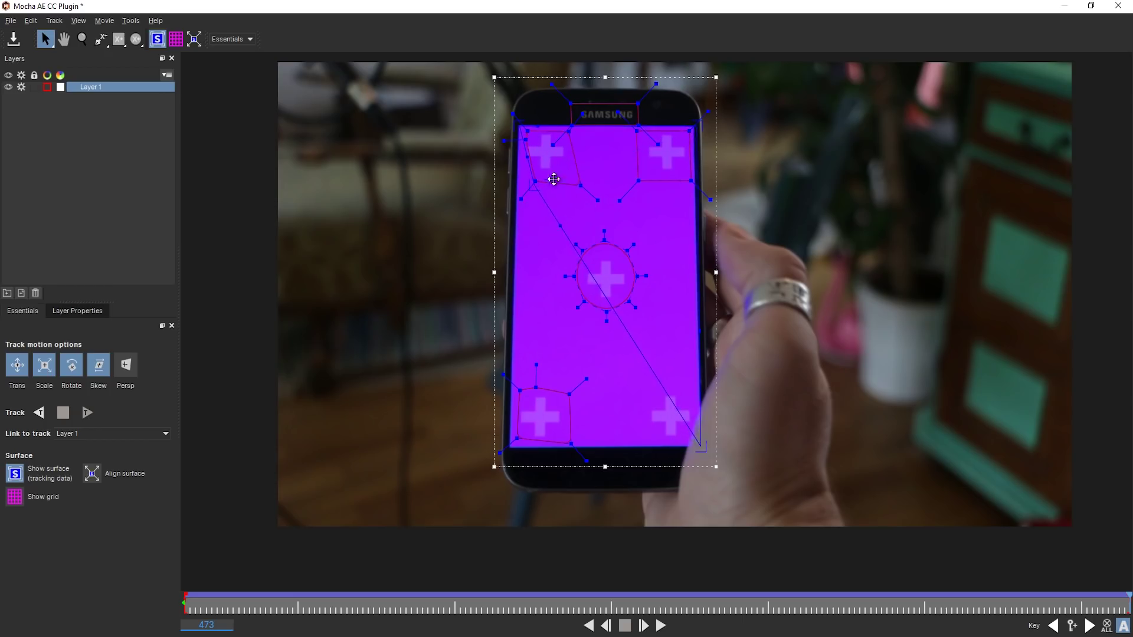
pyautogui.moveTo(531, 185); pyautogui.dragTo(517, 439)
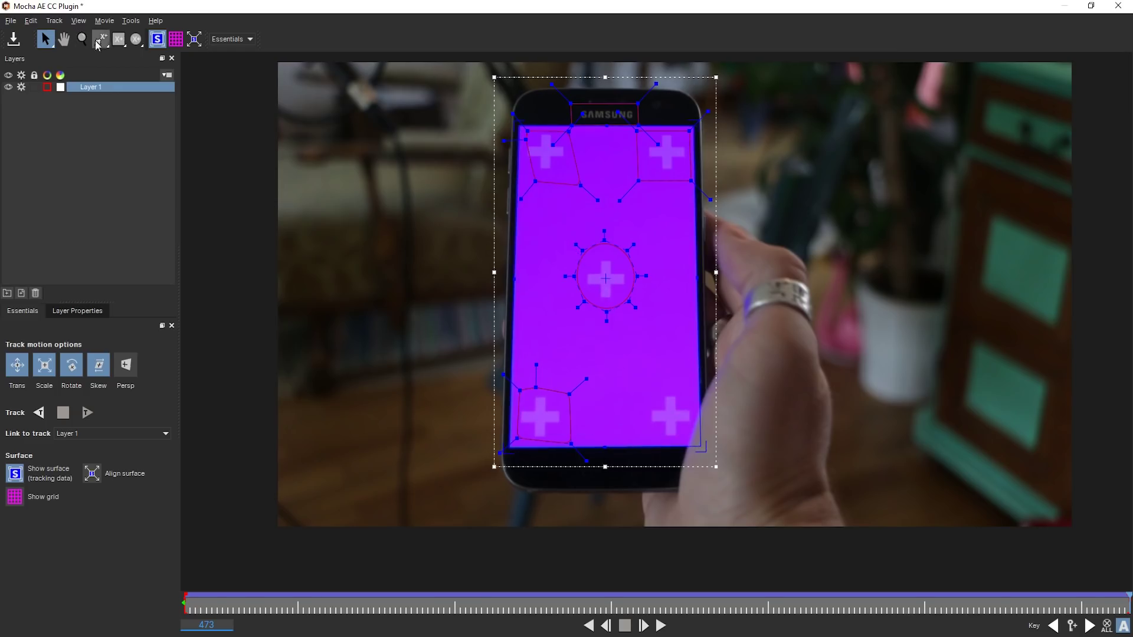
# Add an X-spline to Layer 1 around the phone's outer outline and refine its points to follow the body's edges
pyautogui.click(99, 43)
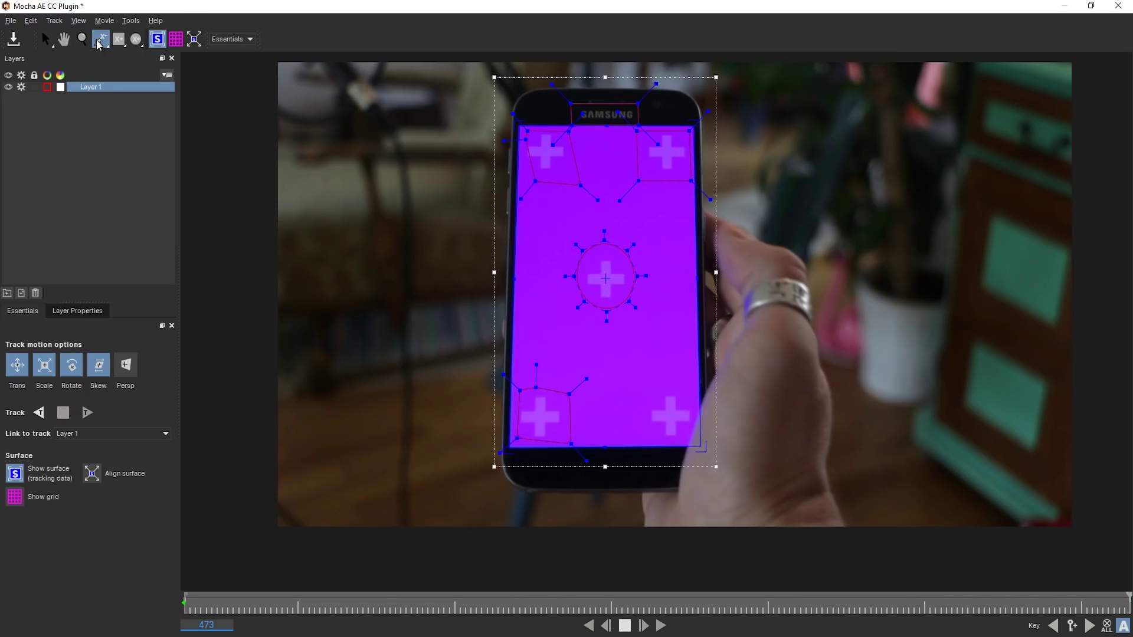
pyautogui.click(100, 39)
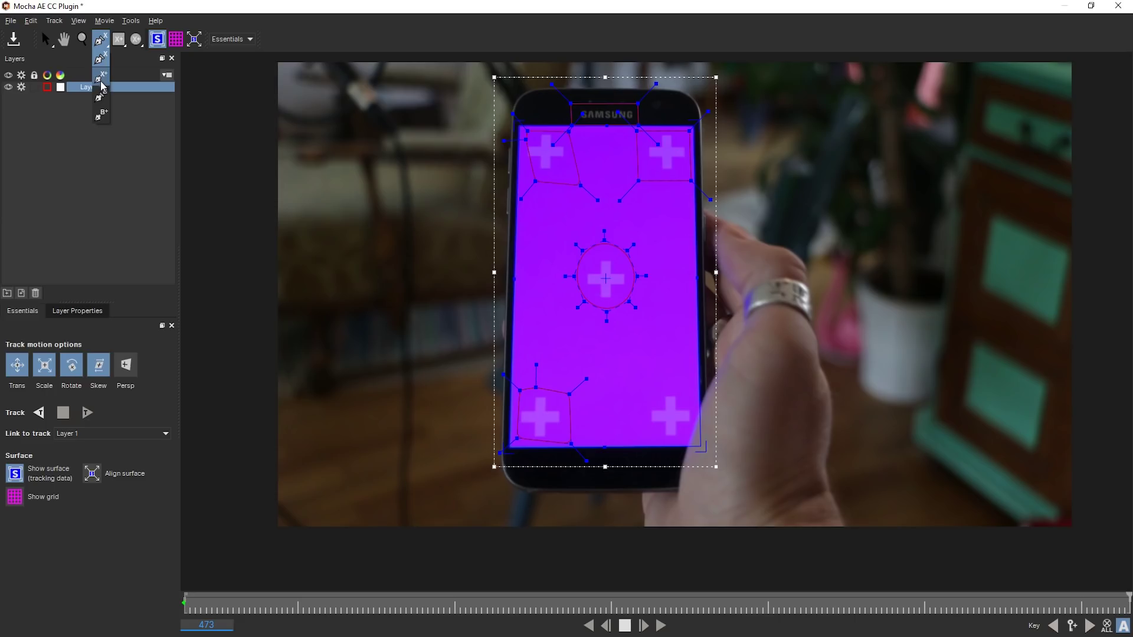
pyautogui.click(105, 79)
pyautogui.click(539, 90)
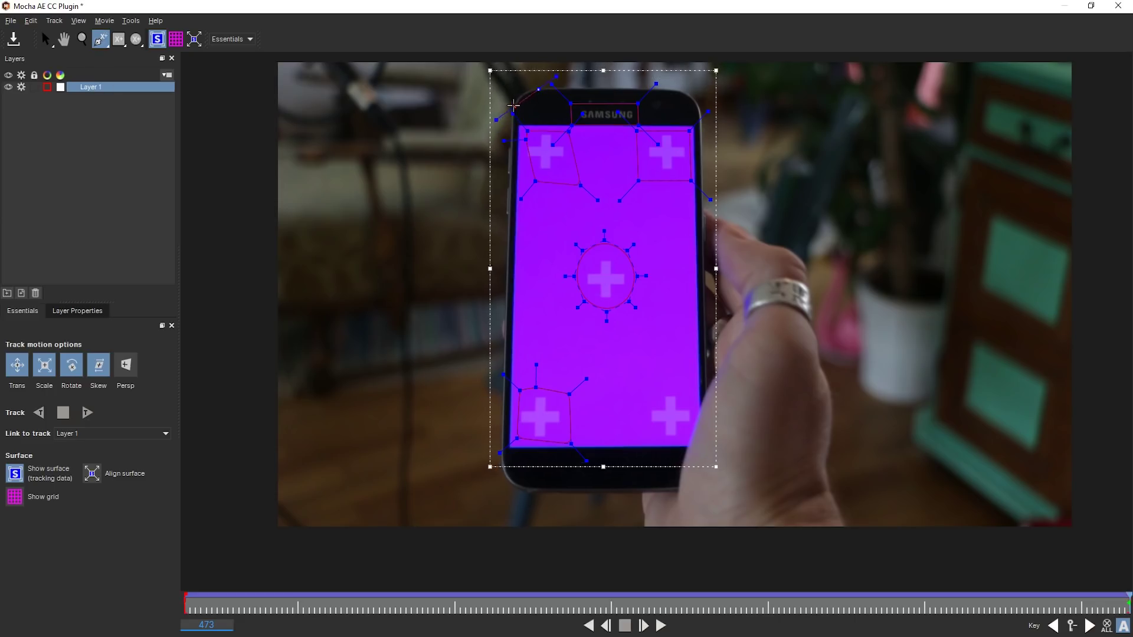
pyautogui.click(511, 181)
pyautogui.click(523, 491)
pyautogui.click(649, 492)
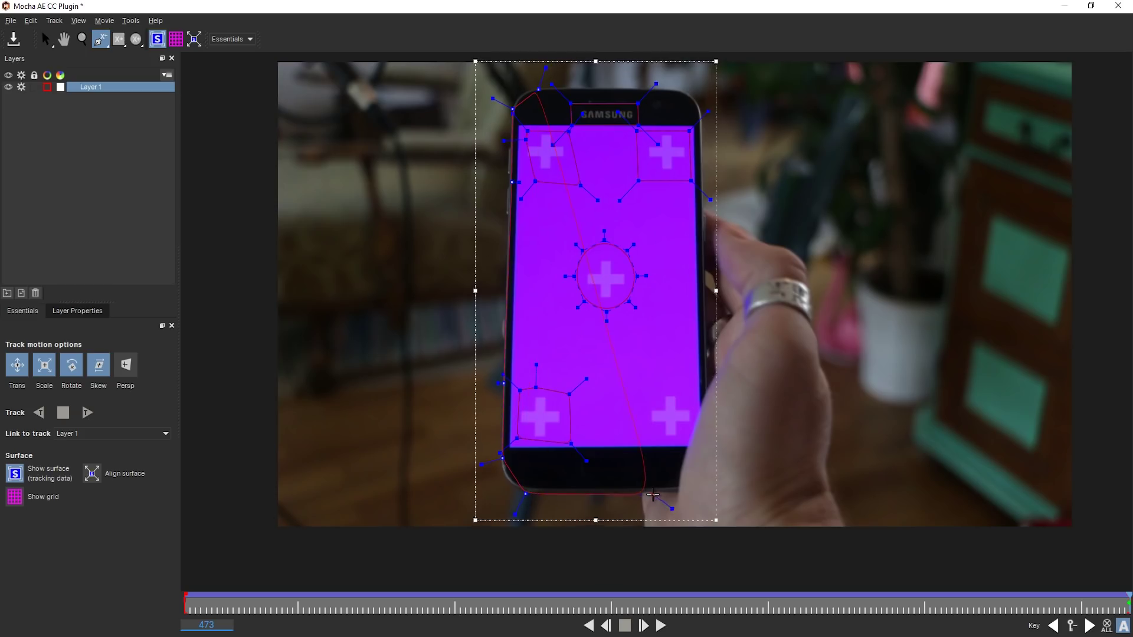
pyautogui.click(714, 488)
pyautogui.click(706, 369)
pyautogui.click(701, 155)
pyautogui.rightClick(701, 106)
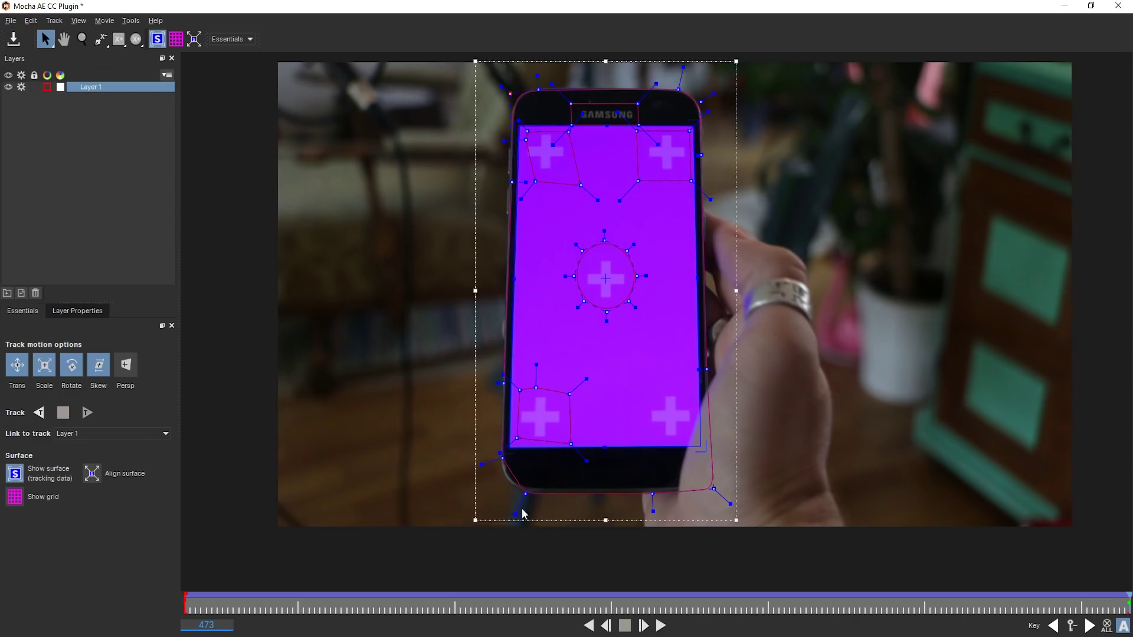
pyautogui.moveTo(513, 181); pyautogui.dragTo(510, 183)
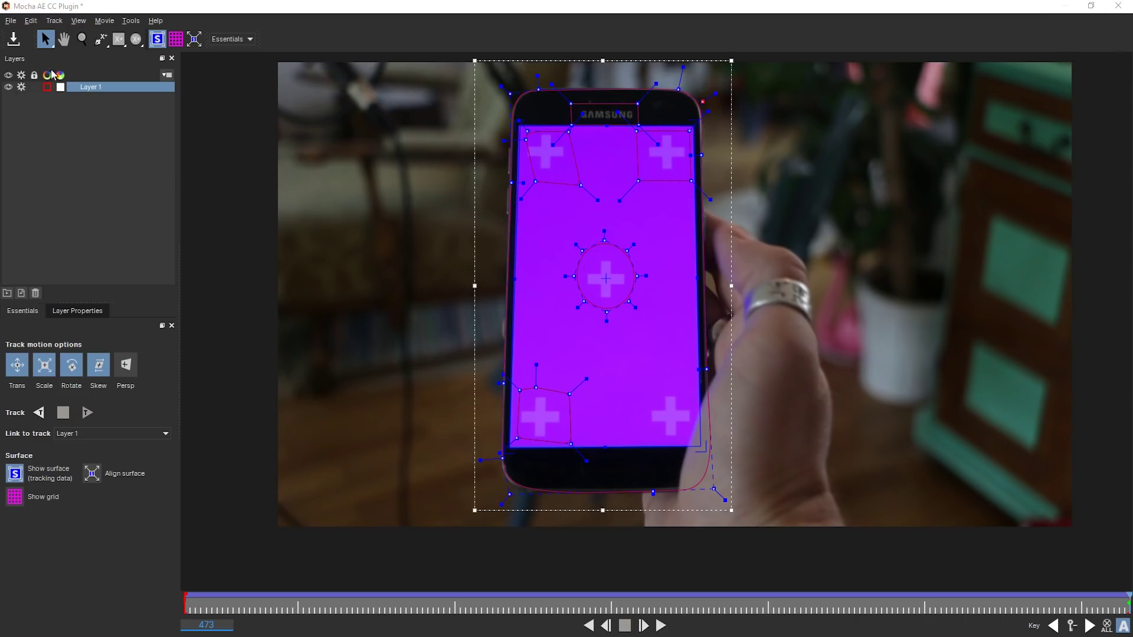
# Save the Mocha project and close the plugin to return to After Effects
pyautogui.click(11, 20)
pyautogui.click(22, 51)
pyautogui.click(1115, 7)
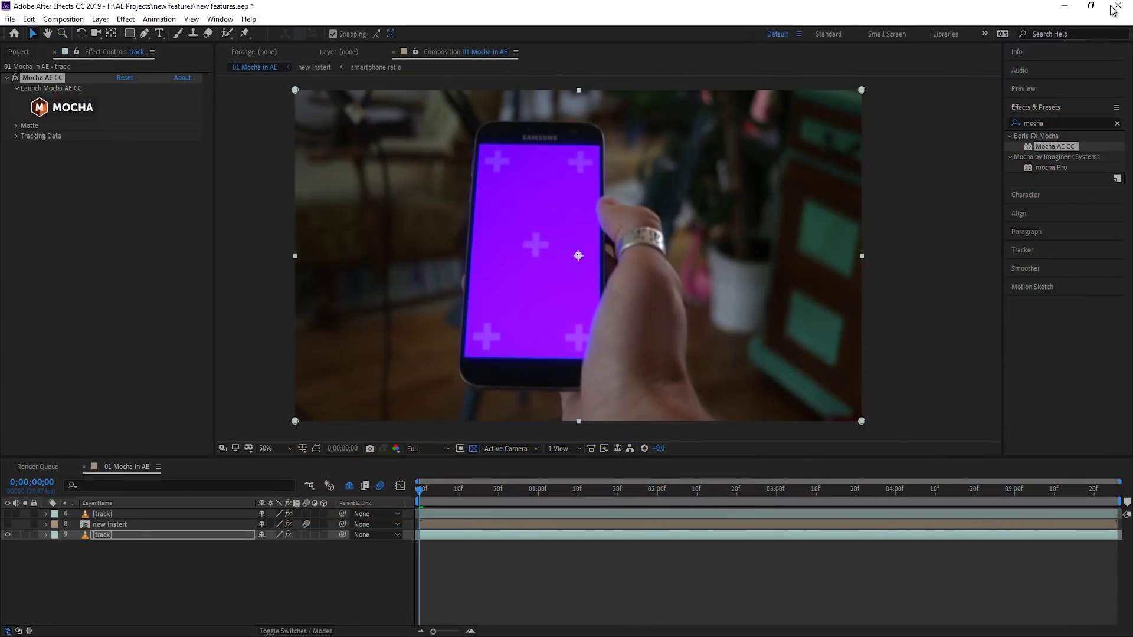
# Expand the Mocha effect's matte and tracking data settings and create After Effects masks from the tracked shapes on the track layer
pyautogui.click(16, 127)
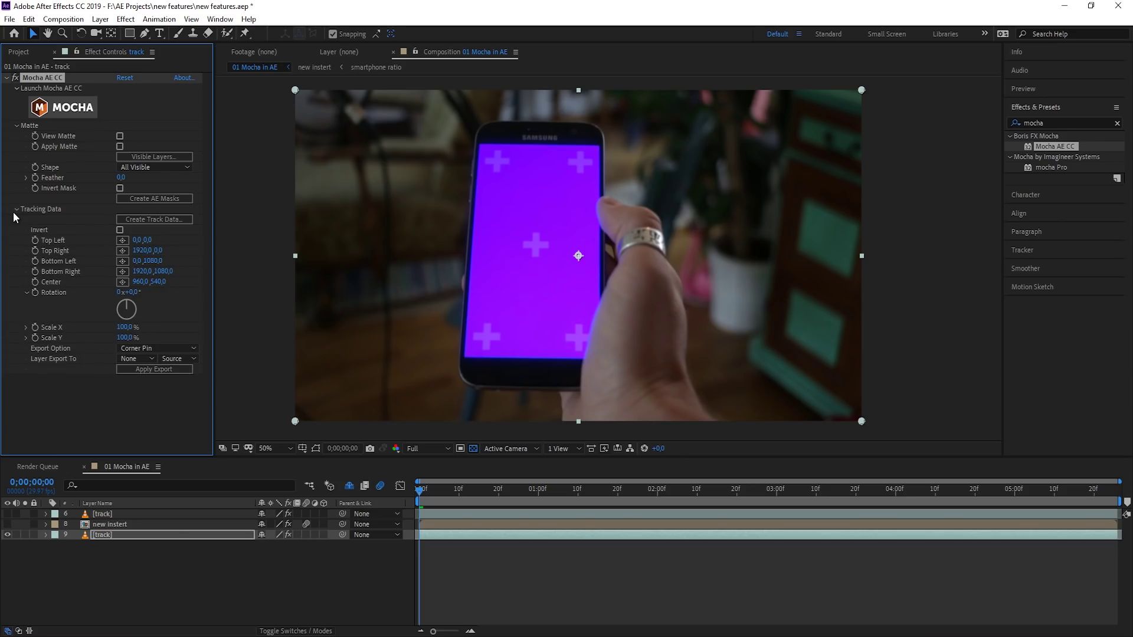
pyautogui.click(151, 201)
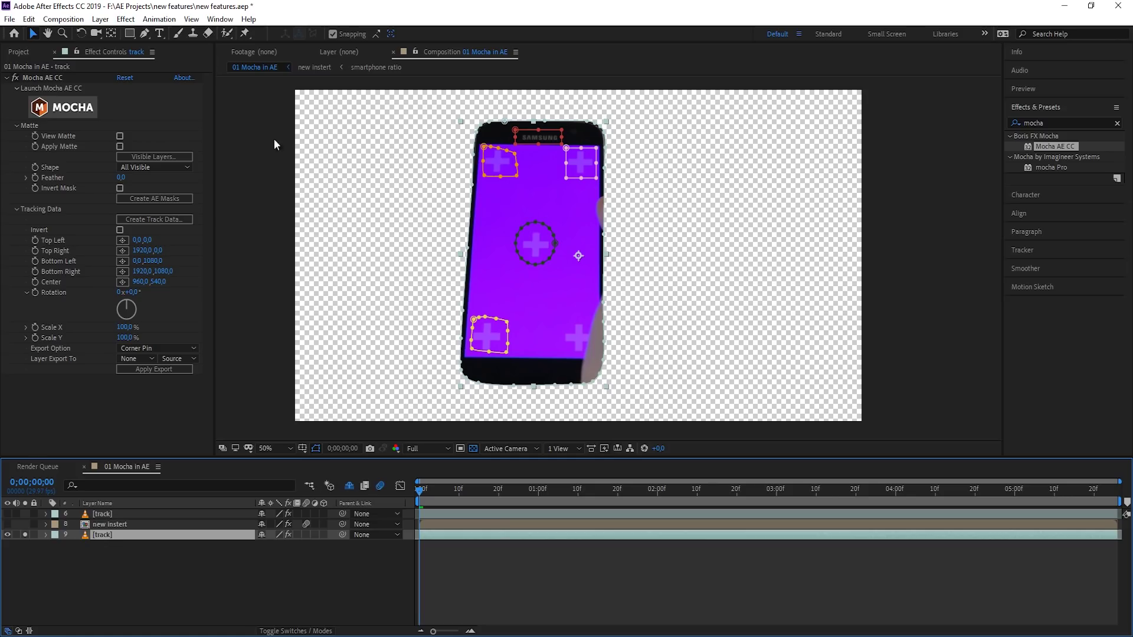
pyautogui.moveTo(419, 494)
pyautogui.mouseDown()
pyautogui.moveTo(1000, 505)
pyautogui.moveTo(419, 508)
pyautogui.mouseUp()
# Set the mode of all masks on the bottom track layer to None, leaving the layer collapsed and deselected
pyautogui.click(46, 535)
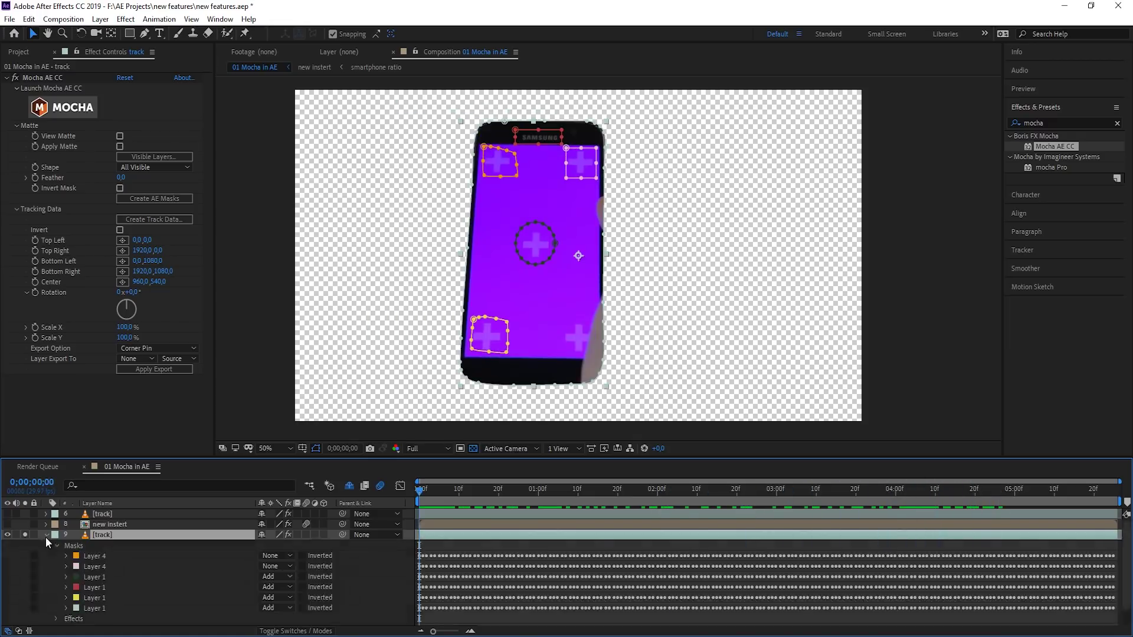
pyautogui.scroll(-1, 65, 542)
pyautogui.click(276, 537)
pyautogui.click(300, 494)
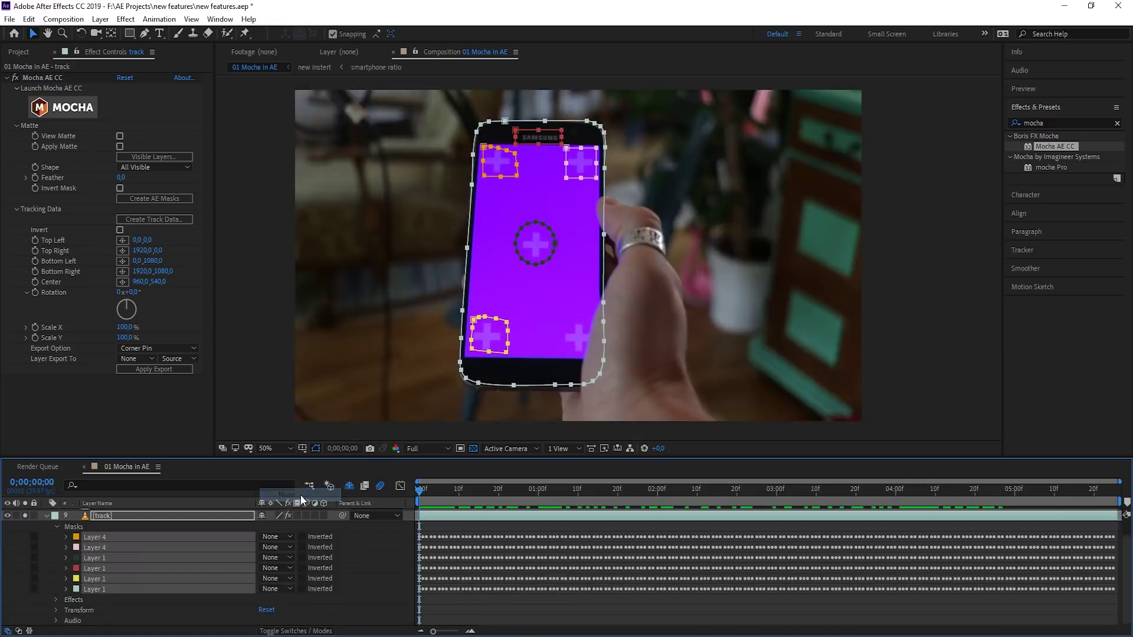
pyautogui.click(46, 515)
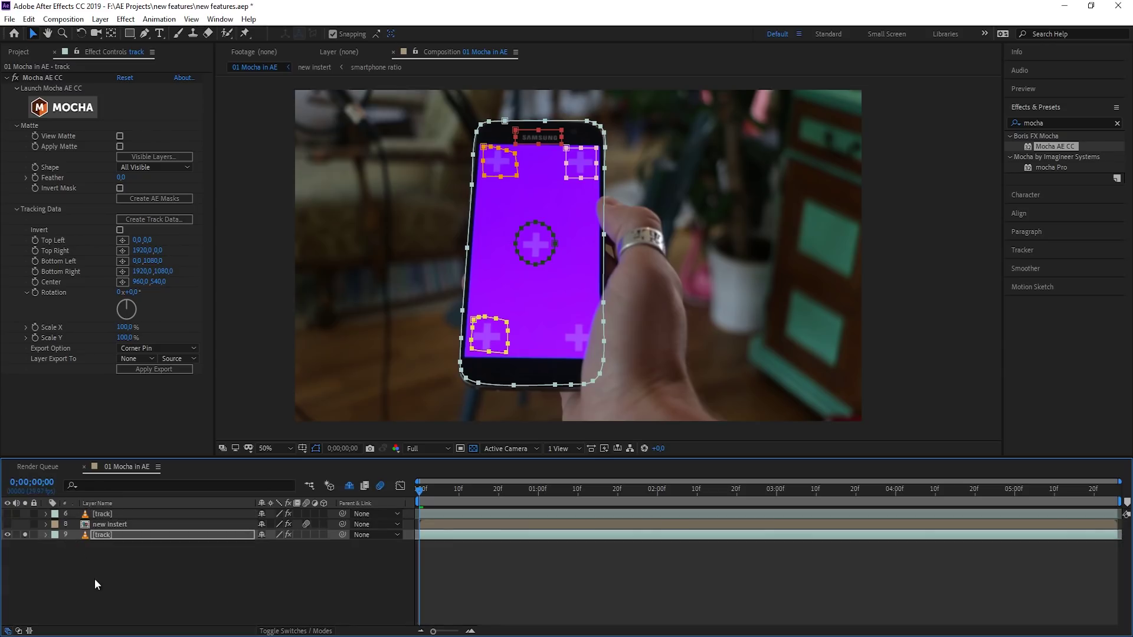
pyautogui.click(95, 580)
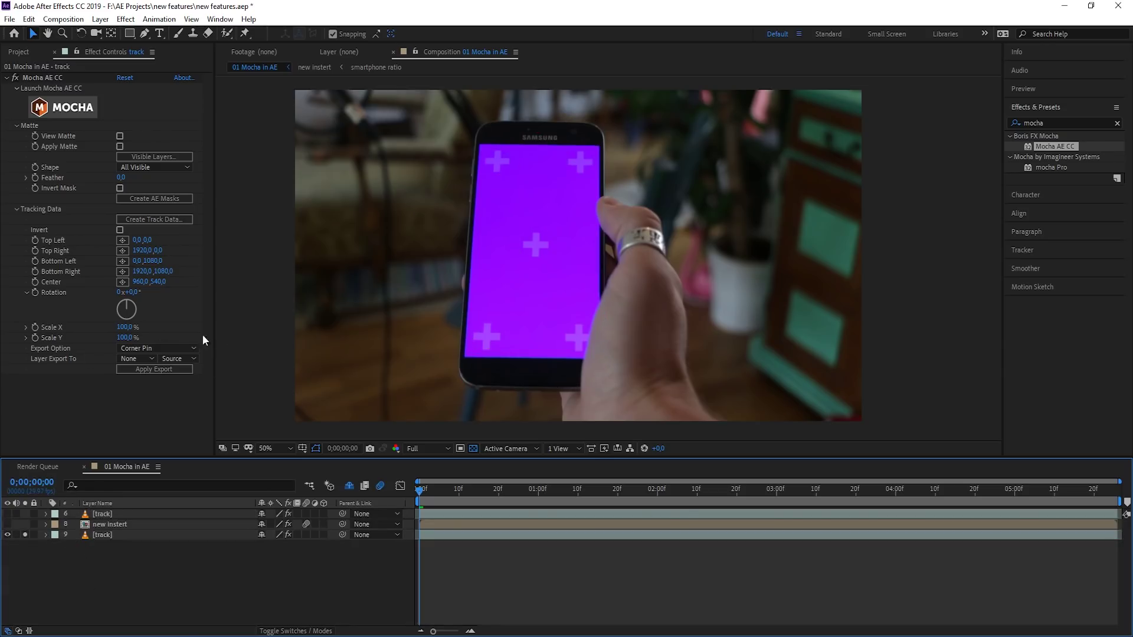
# Set the Mocha effect's export option to Corner Pin (Support Motion Blur) on the bottom track layer
pyautogui.click(169, 349)
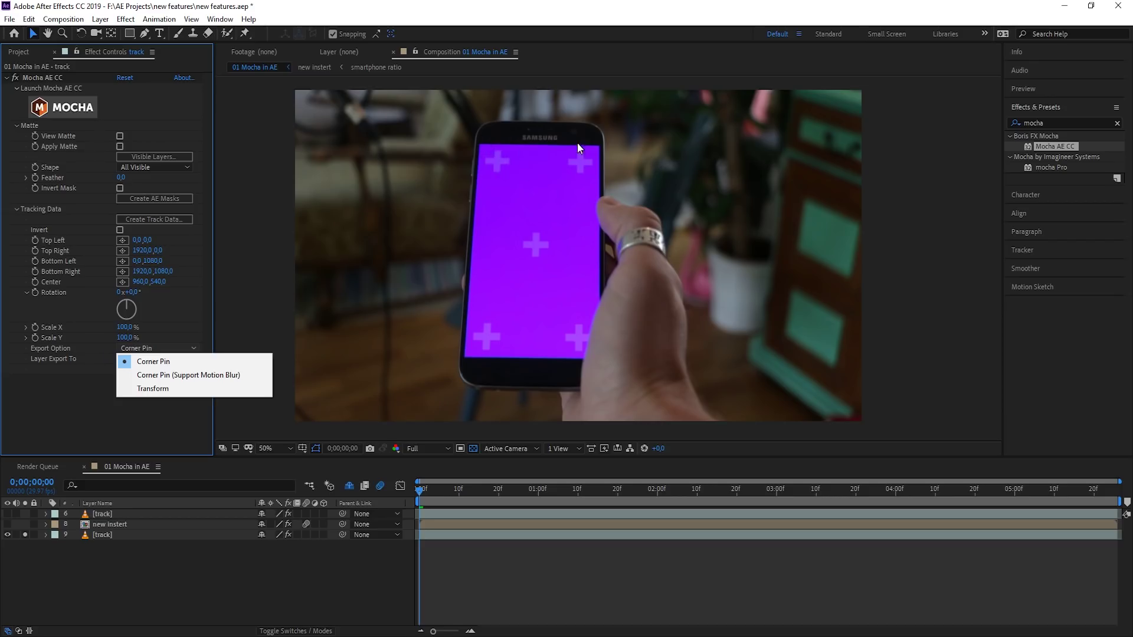
pyautogui.click(217, 374)
pyautogui.click(158, 349)
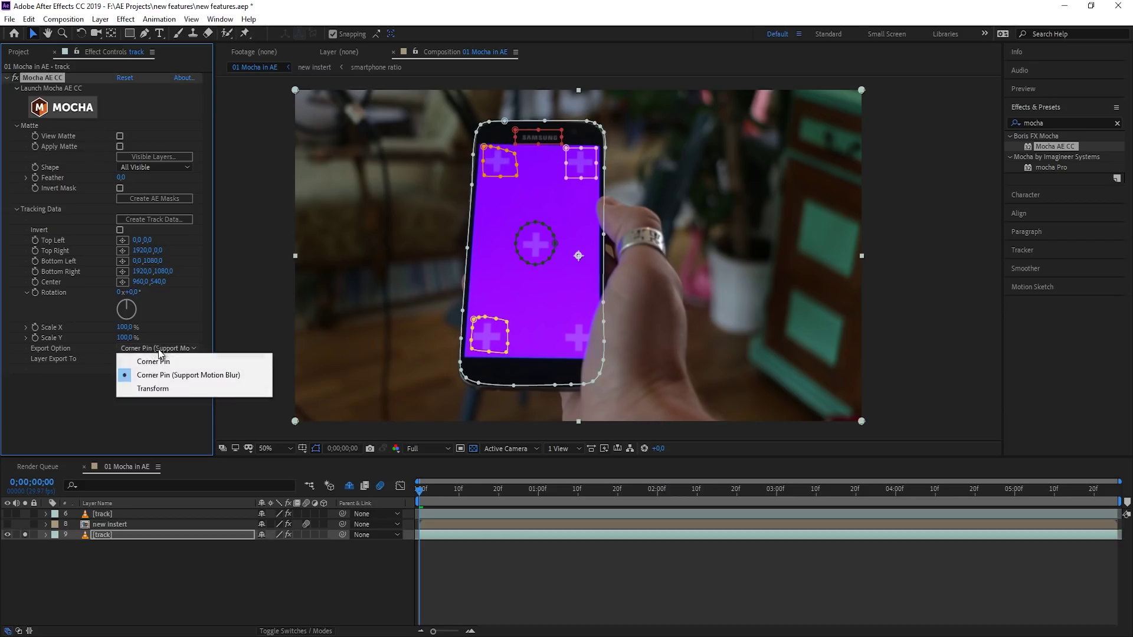
pyautogui.click(200, 375)
# Turn on the visibility of the new instert layer and open its nested smartphone ratio composition
pyautogui.click(106, 524)
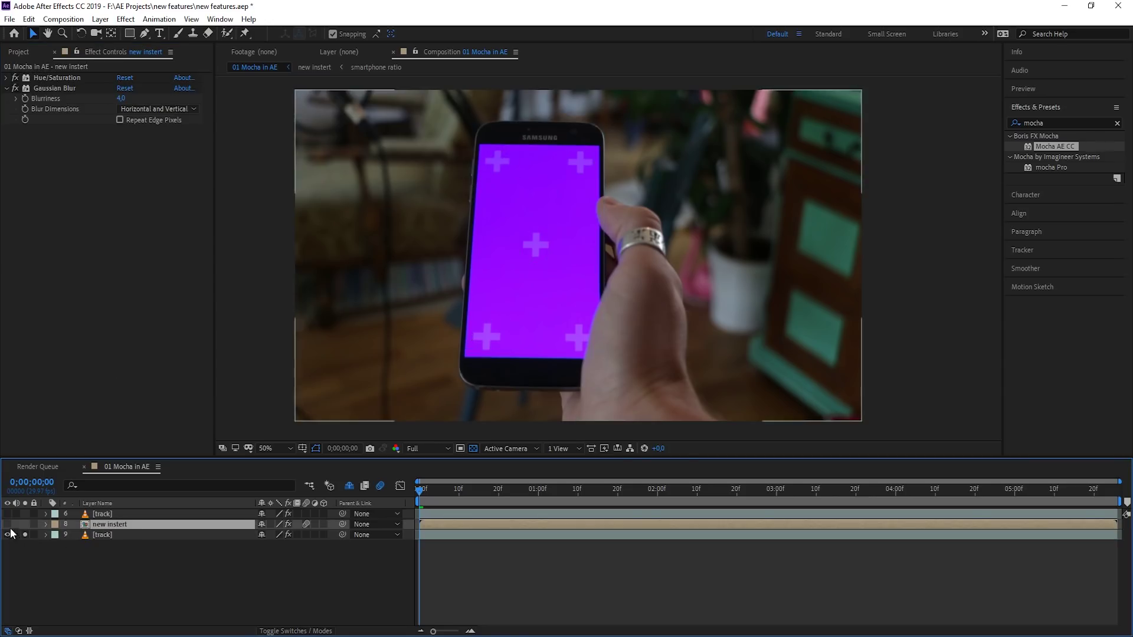
pyautogui.click(8, 525)
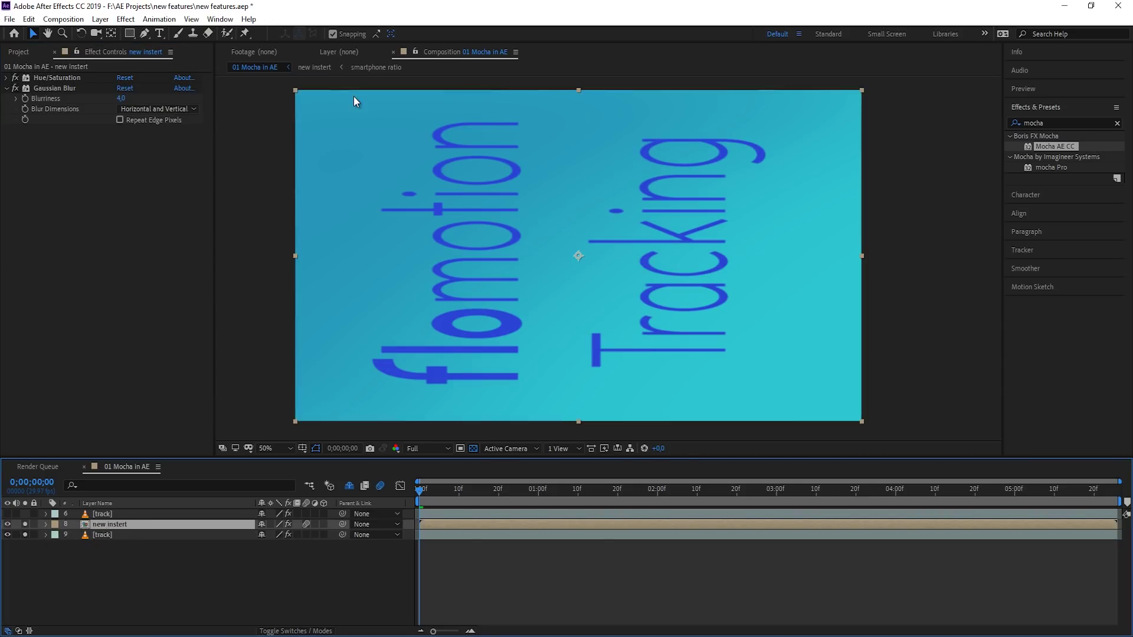
pyautogui.doubleClick(123, 524)
pyautogui.doubleClick(130, 516)
pyautogui.press('.')
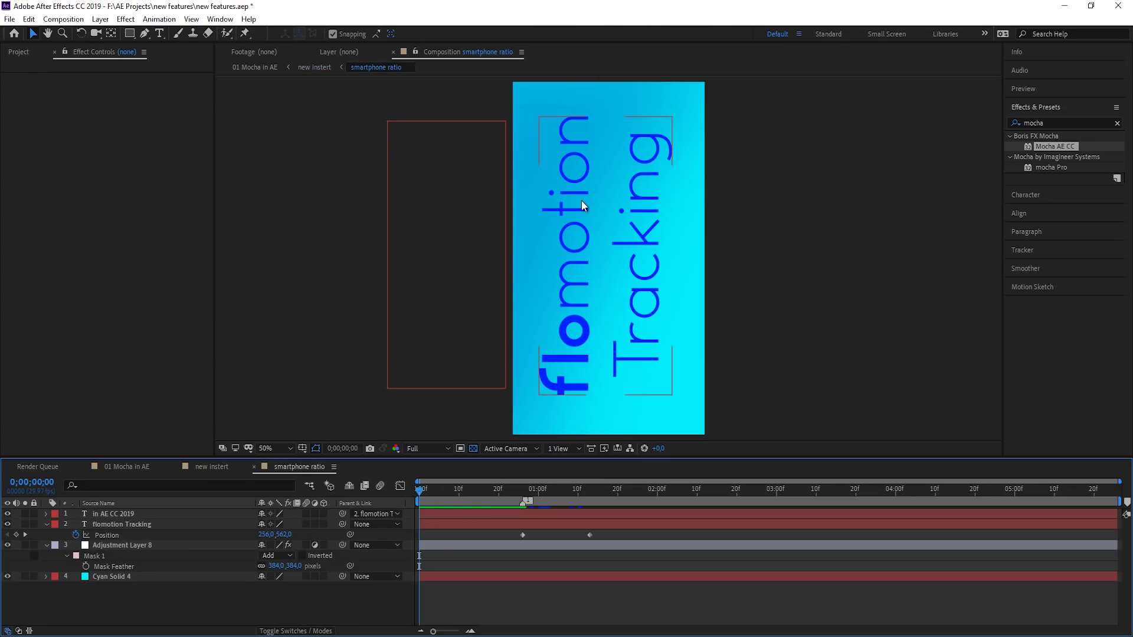
# In the new instert composition, reset the smartphone ratio layer's transform and stretch it to fit the frame, returning to 01 Mocha in AE
pyautogui.click(214, 466)
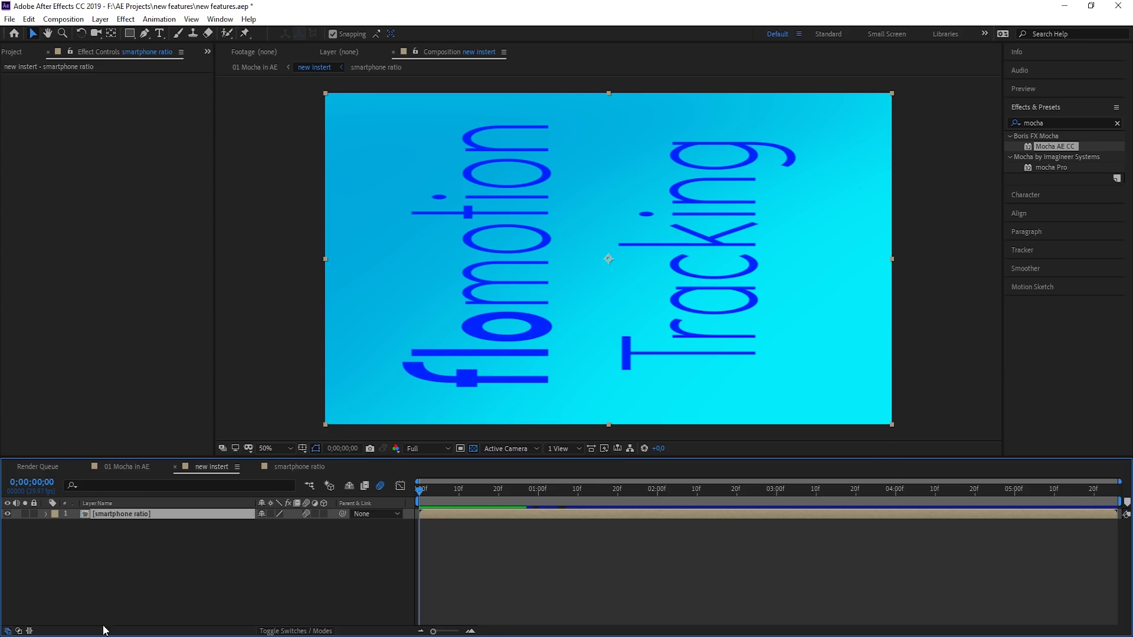
pyautogui.click(46, 514)
pyautogui.click(266, 525)
pyautogui.click(270, 561)
pyautogui.click(157, 514)
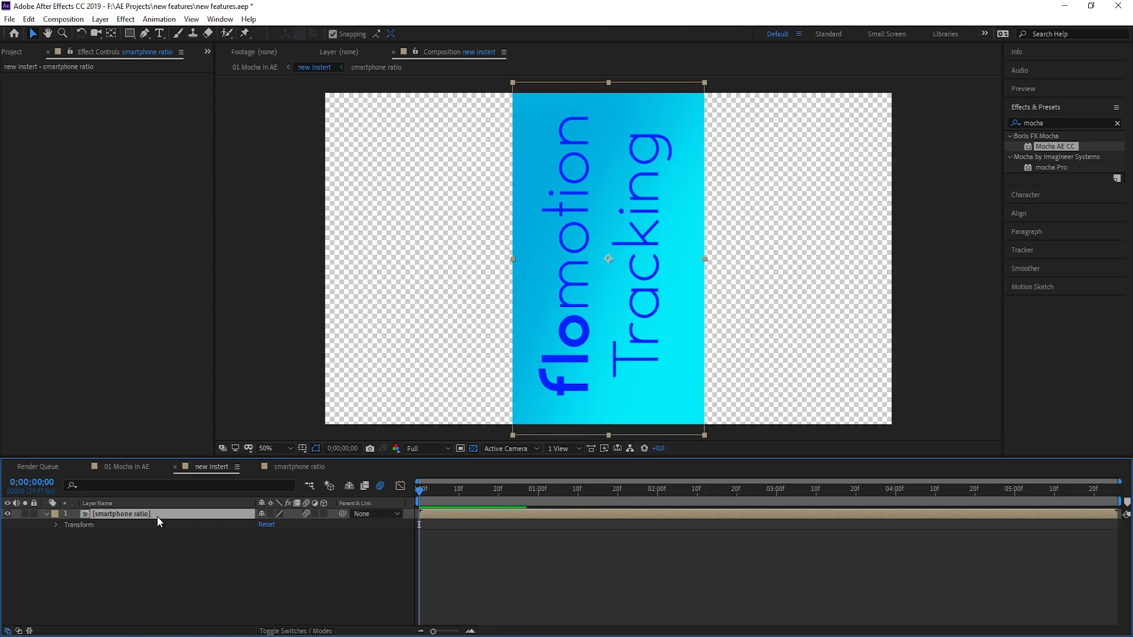
pyautogui.hotkey('ctrl', 'alt', 'f')
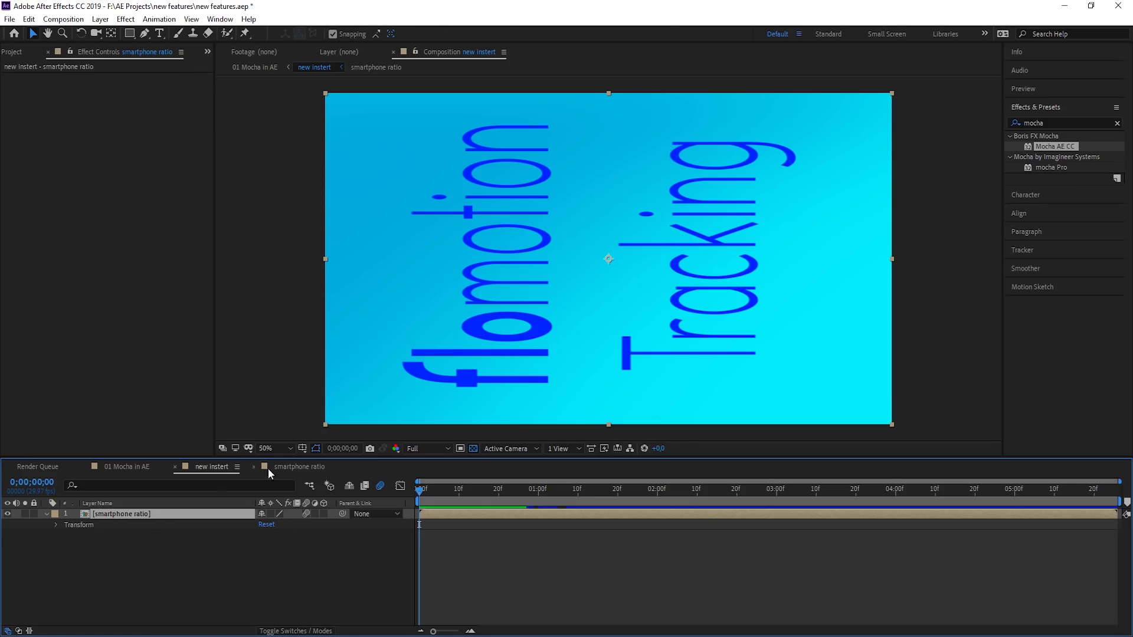
pyautogui.click(127, 467)
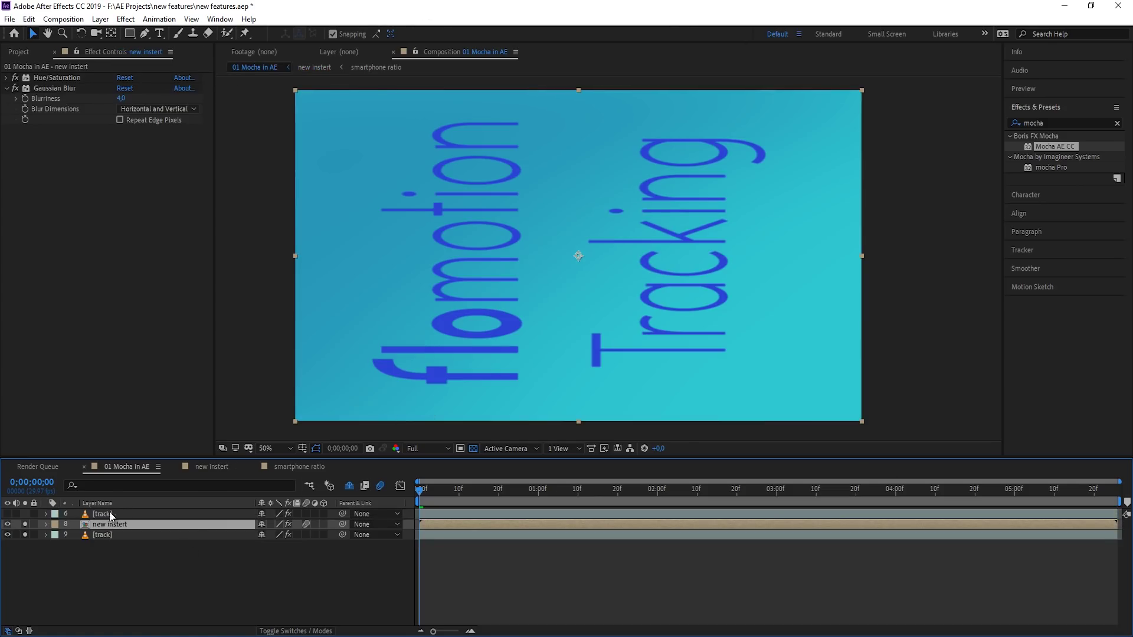
# Configure the bottom track layer's Mocha export as Corner Pin (Support Motion Blur) with 8. new instert as the target layer
pyautogui.click(122, 524)
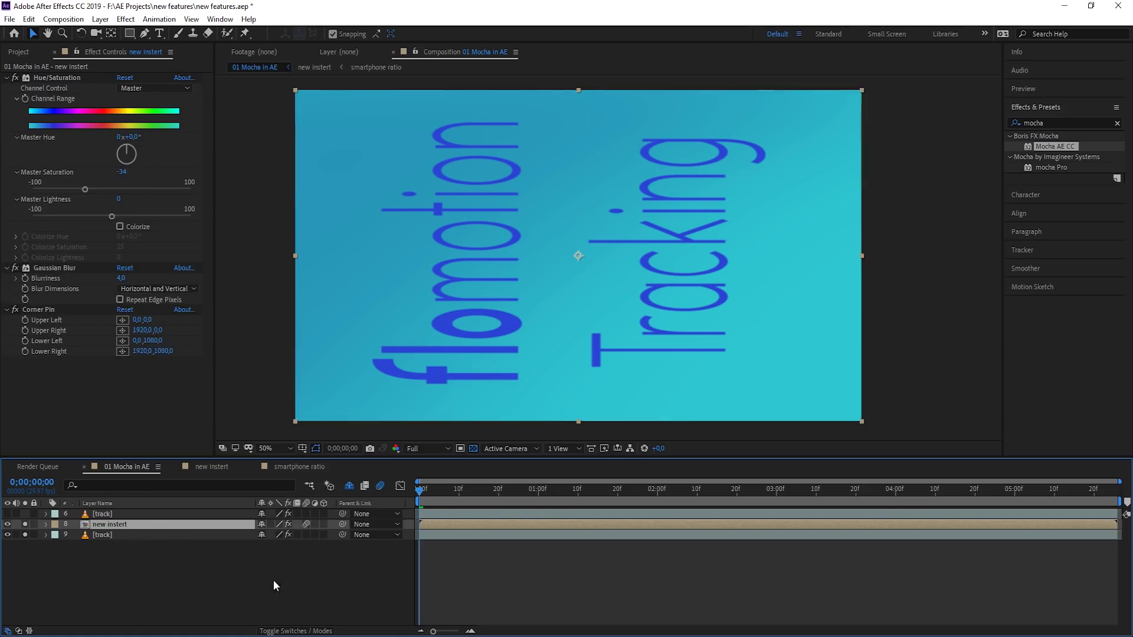
pyautogui.click(98, 535)
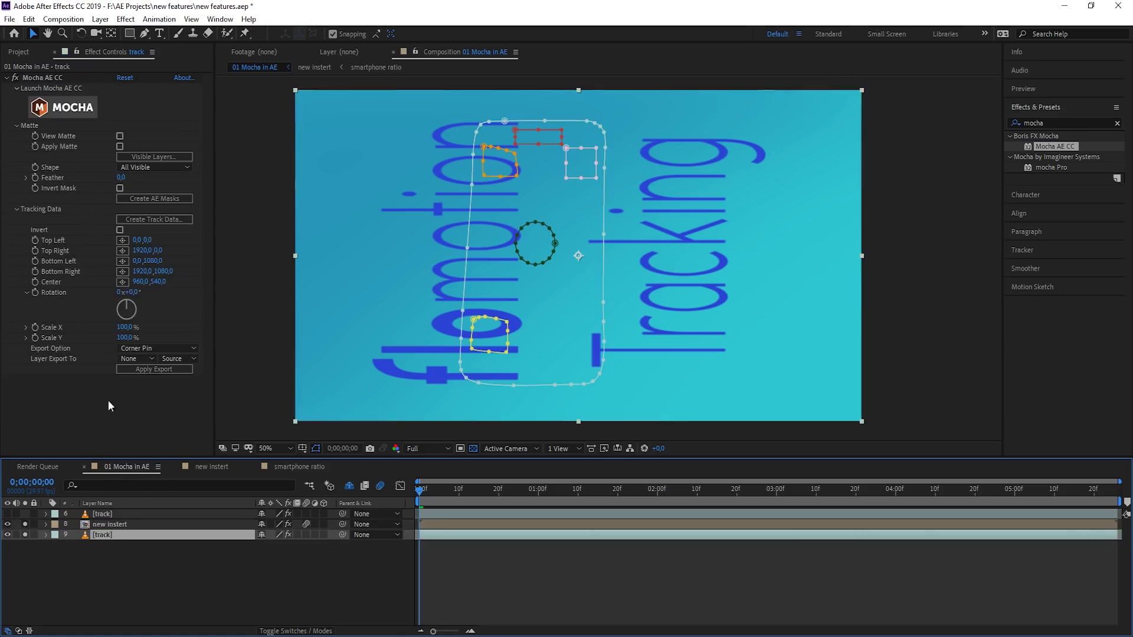
pyautogui.click(150, 350)
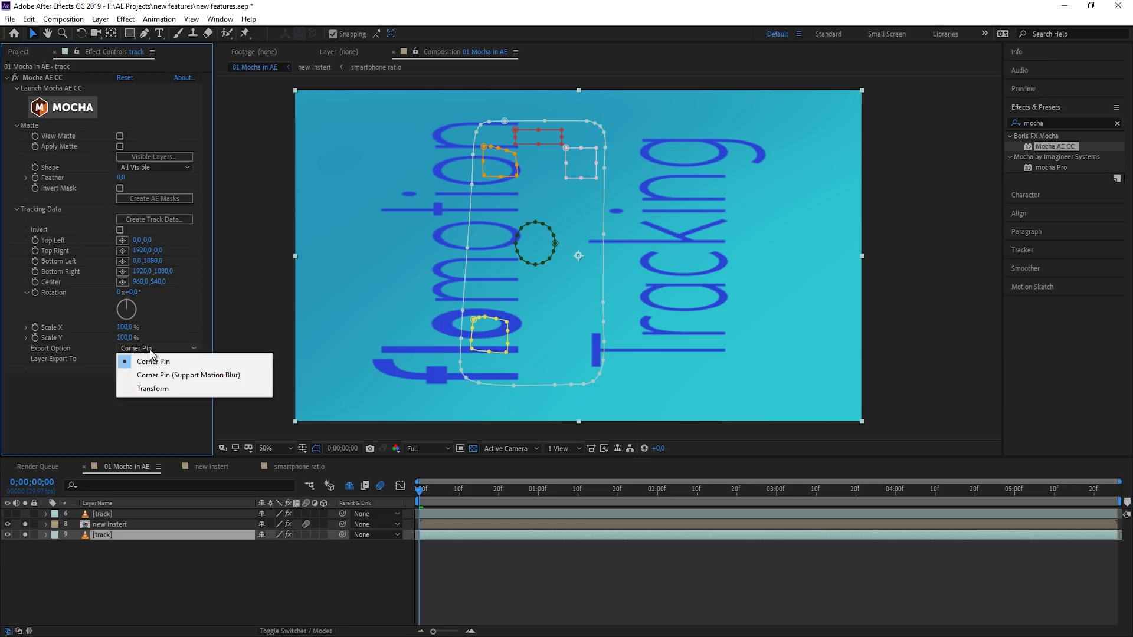
pyautogui.click(173, 376)
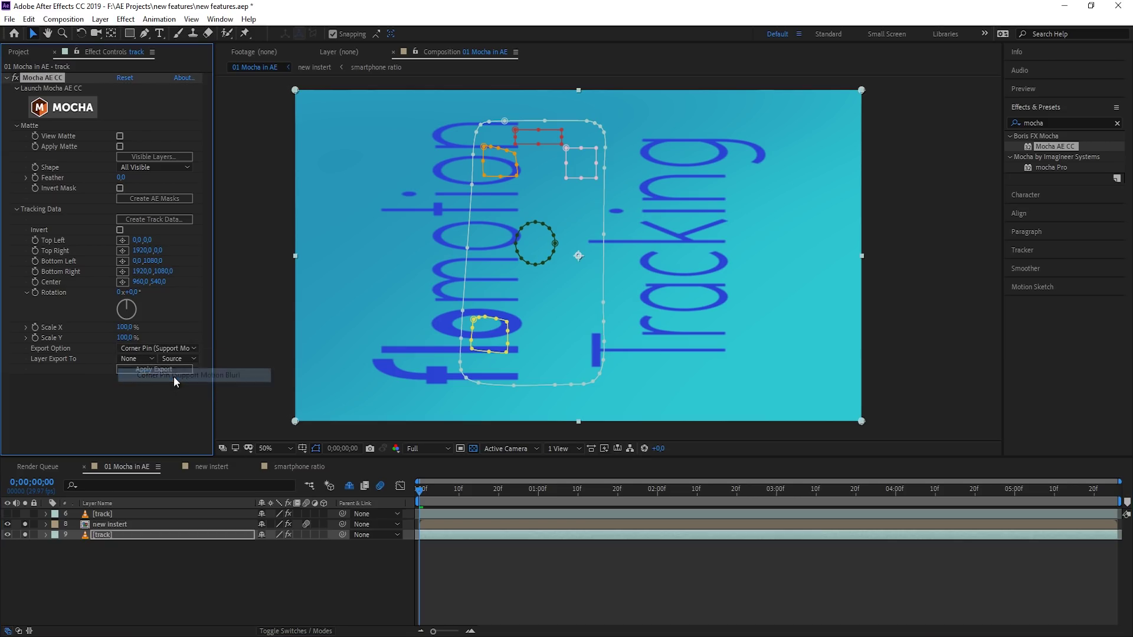
pyautogui.click(143, 359)
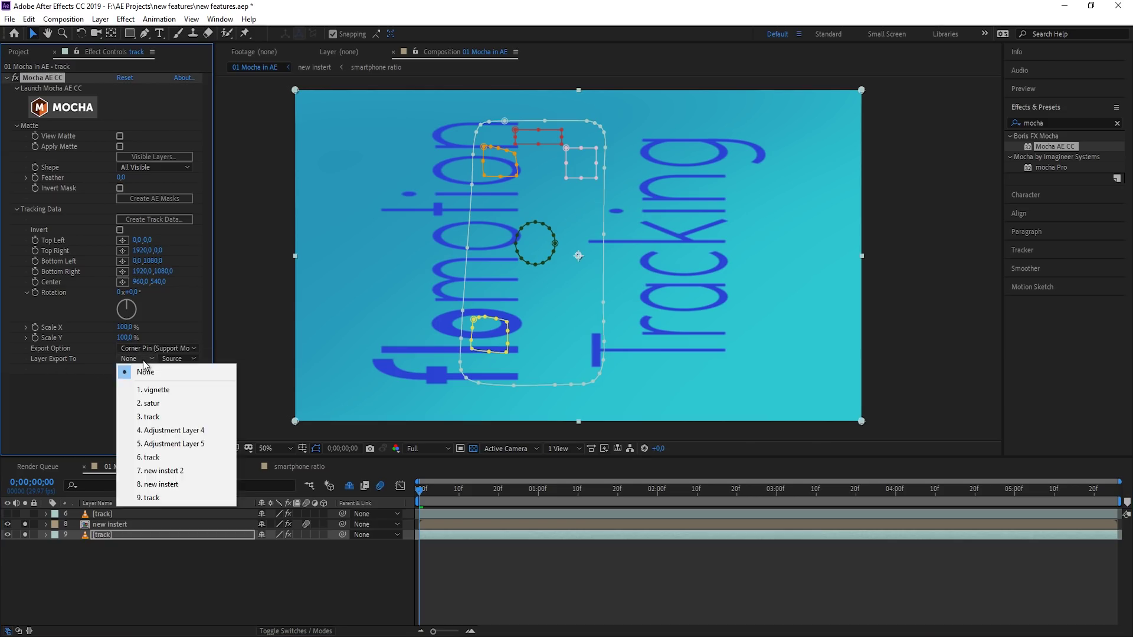
pyautogui.click(186, 486)
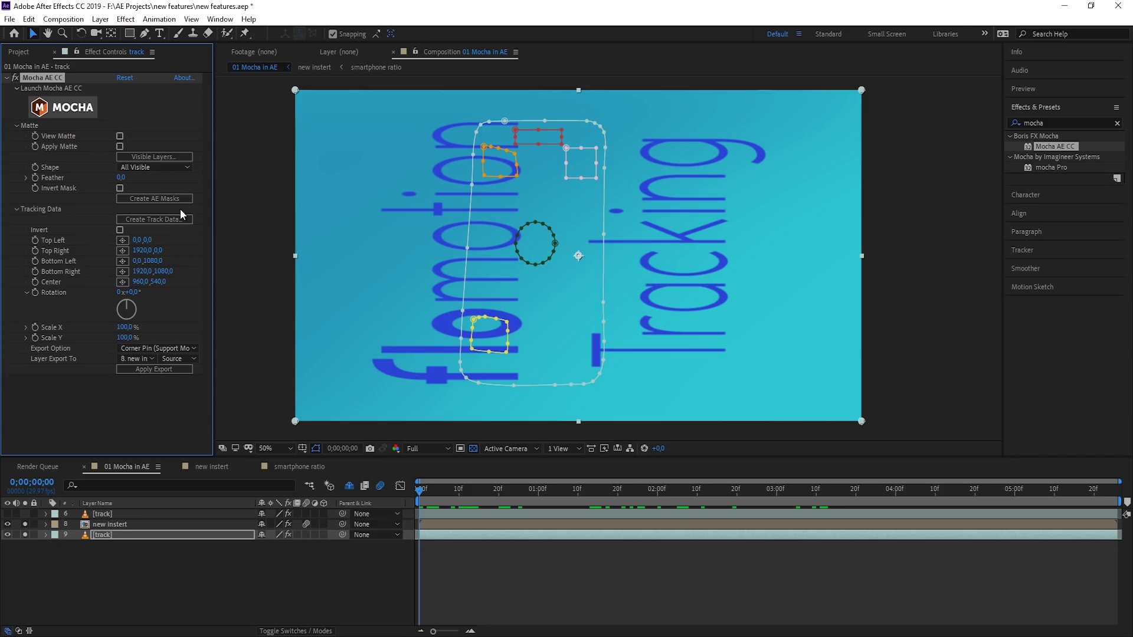
# Create the track data from Mocha's Layer 1 and apply the export to the new instert layer
pyautogui.click(169, 222)
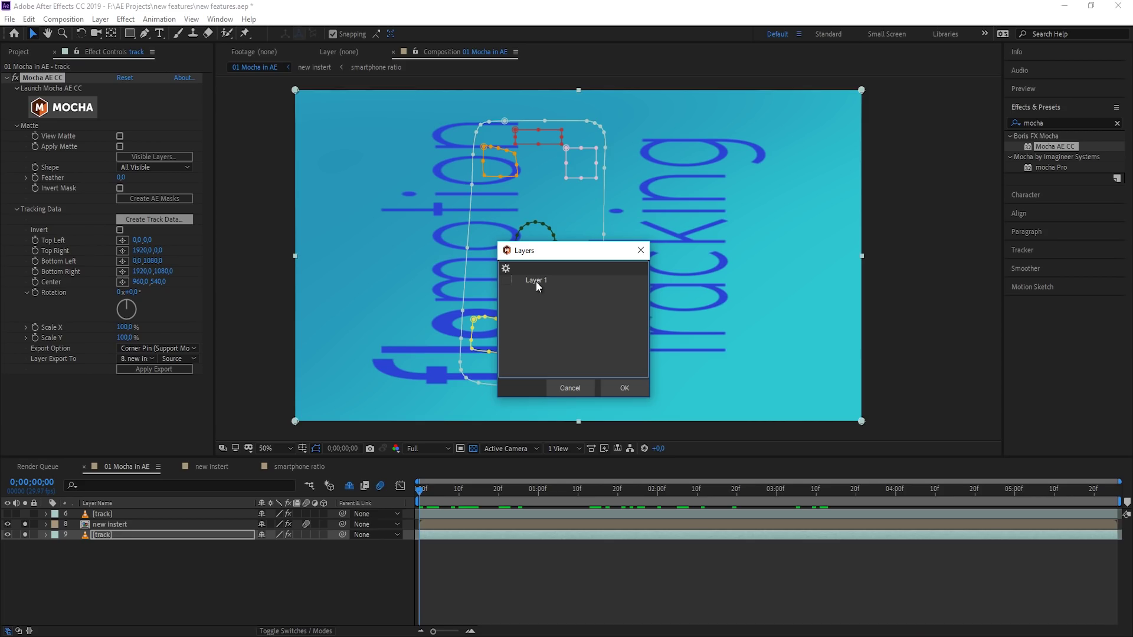
pyautogui.click(536, 280)
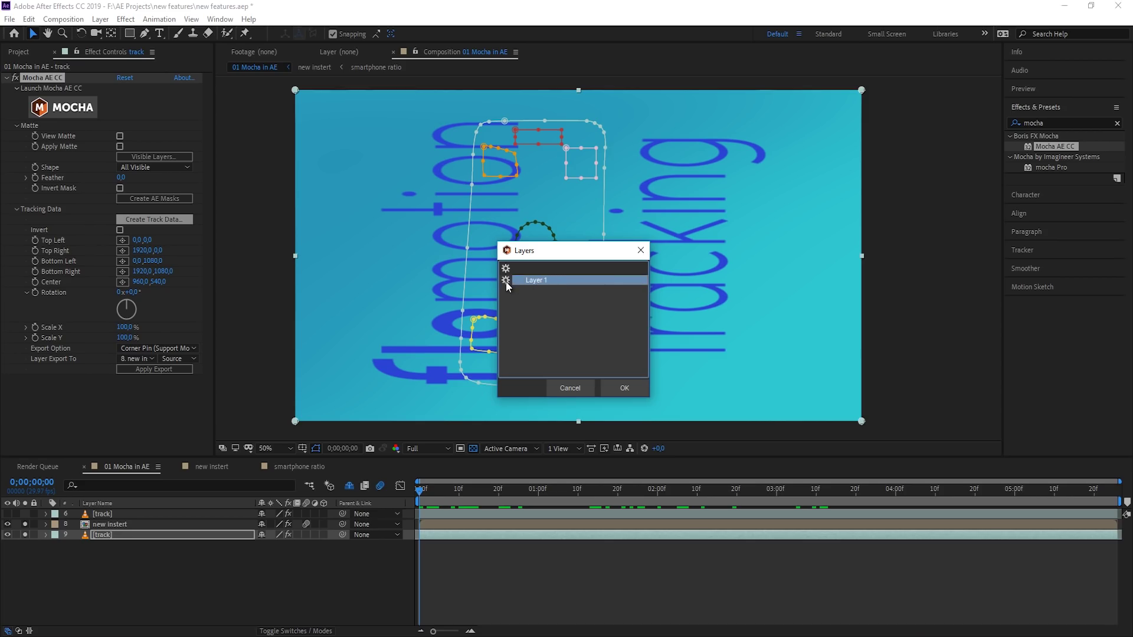
pyautogui.click(624, 387)
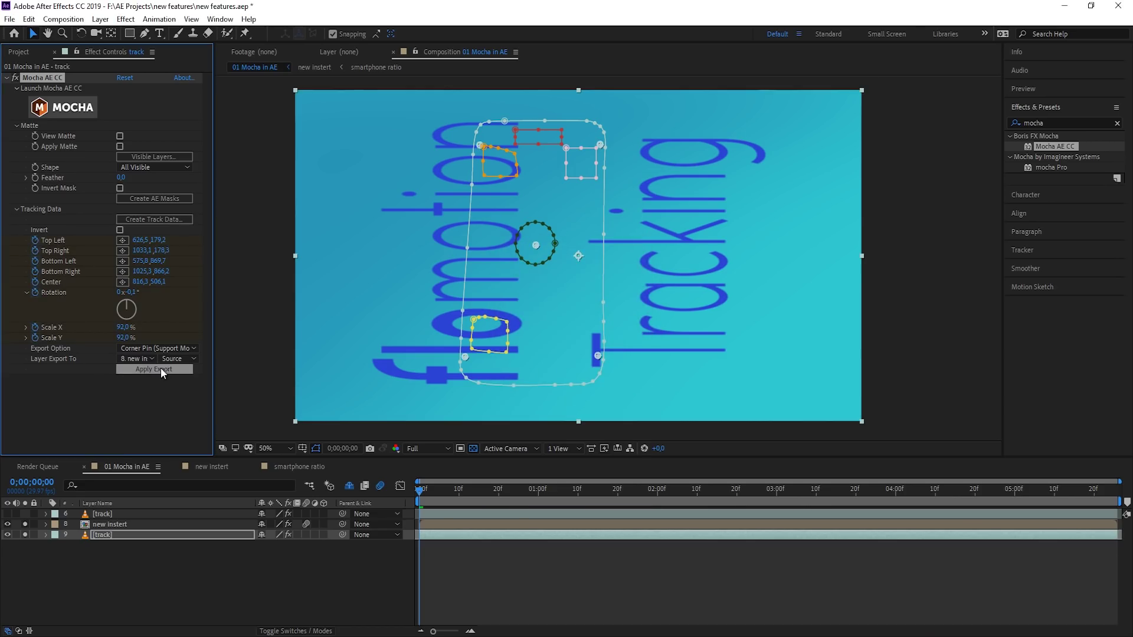
pyautogui.click(161, 369)
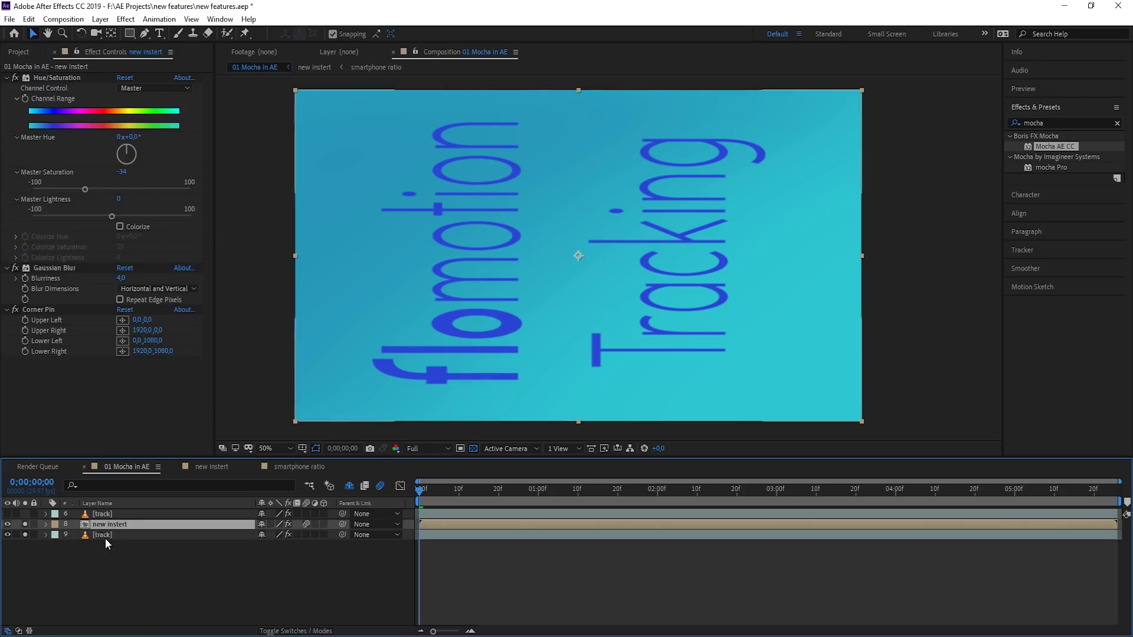
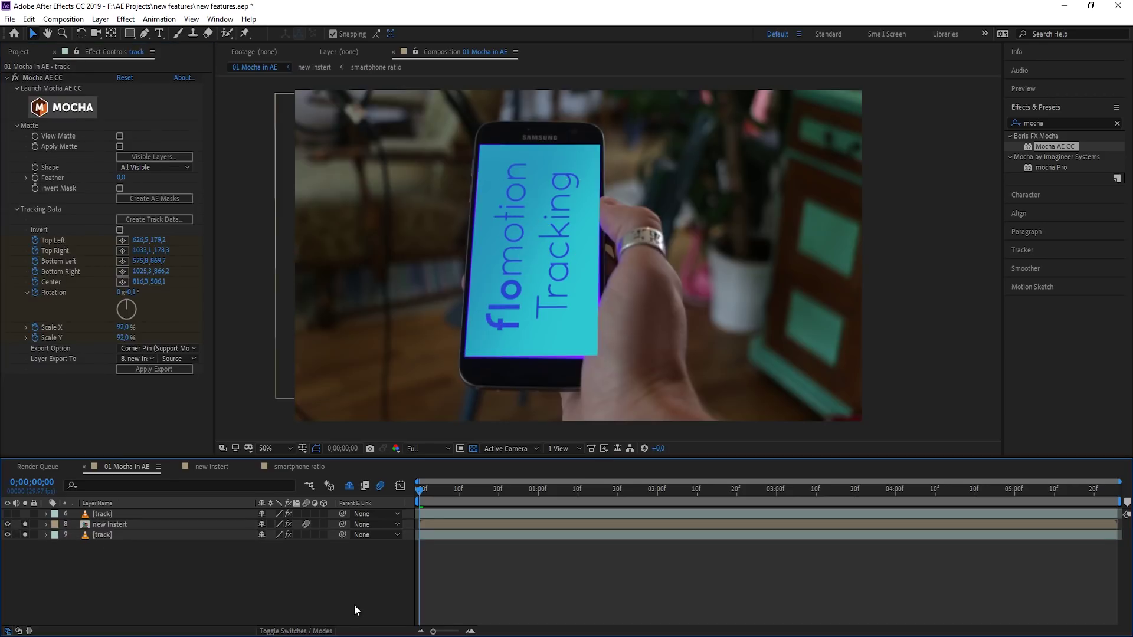
# Show the Keylight-keyed track layer above the insert with all layers unsoloed and preview the composite
pyautogui.moveTo(422, 486)
pyautogui.mouseDown()
pyautogui.moveTo(508, 511)
pyautogui.moveTo(660, 517)
pyautogui.moveTo(420, 508)
pyautogui.mouseUp()
pyautogui.click(101, 513)
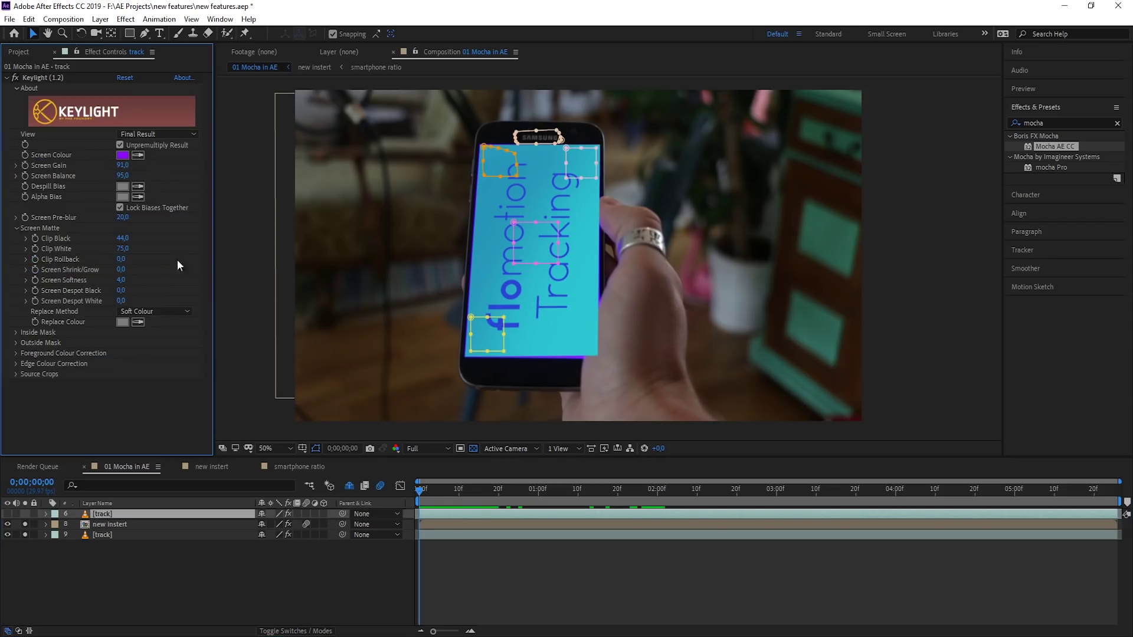
pyautogui.click(25, 514)
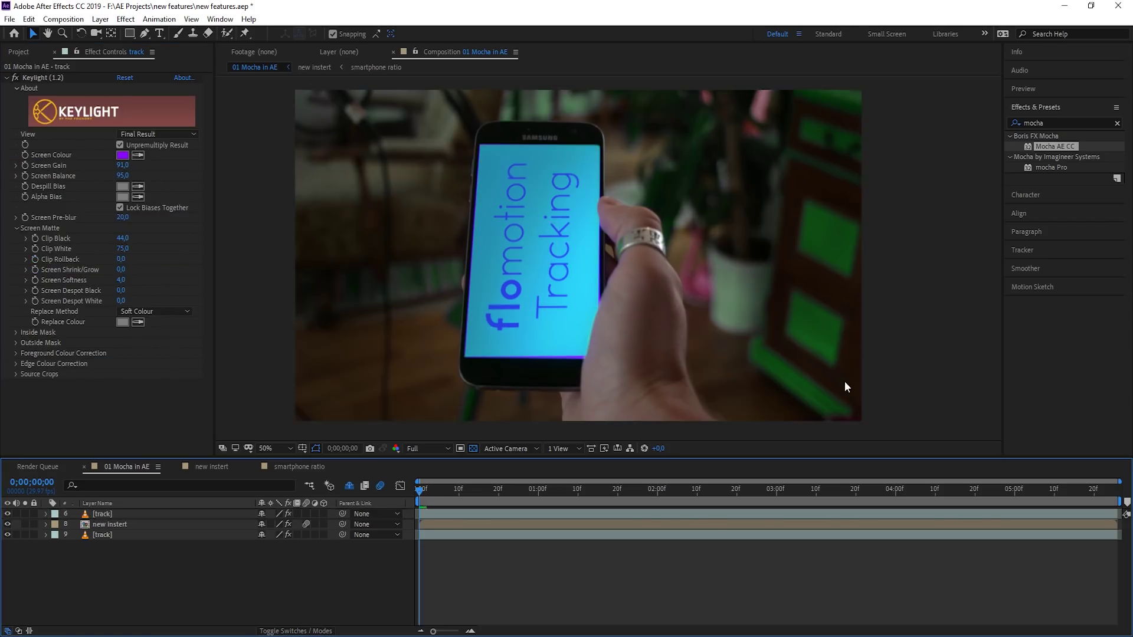
pyautogui.press('space')
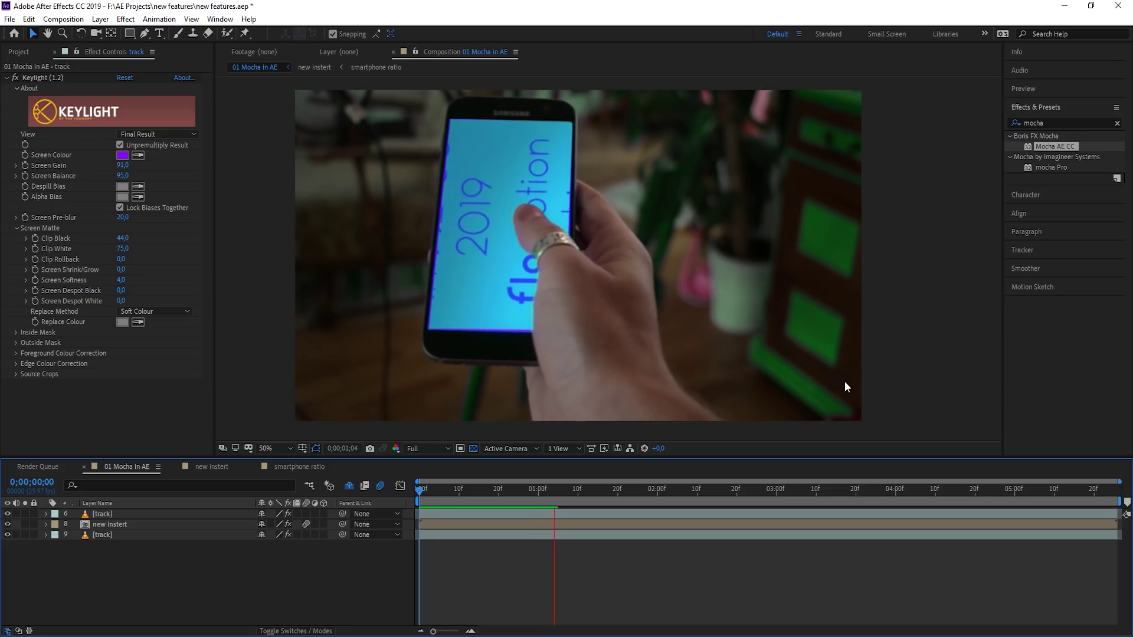
# Reopen the bottom track layer's Mocha project to view the tracked shapes, closing the plugin again without changes
pyautogui.click(112, 535)
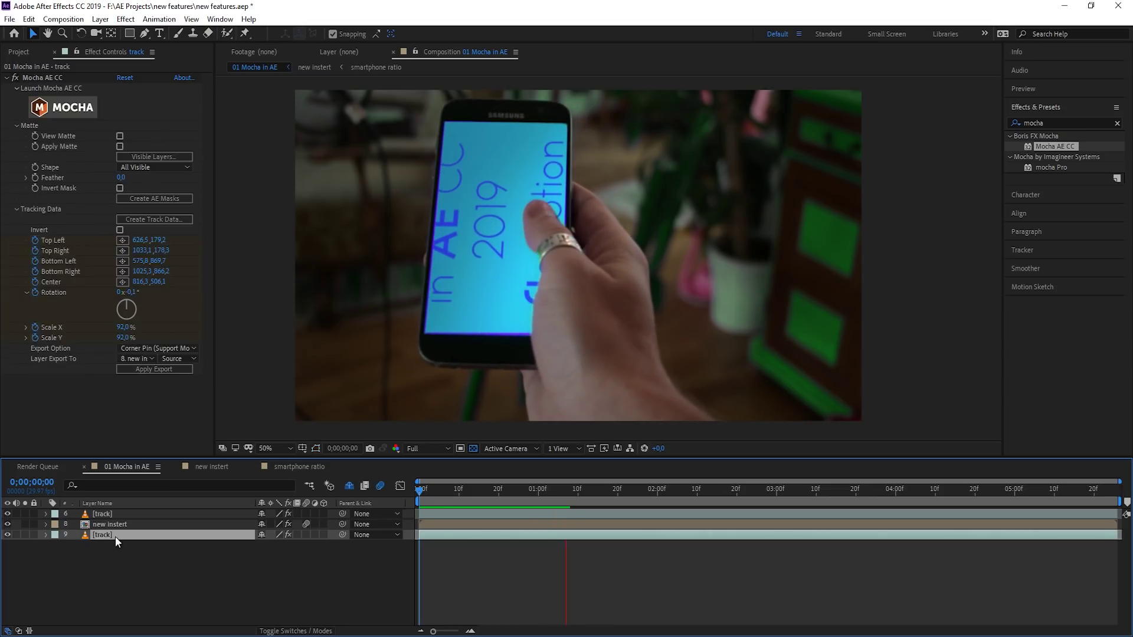
pyautogui.click(59, 114)
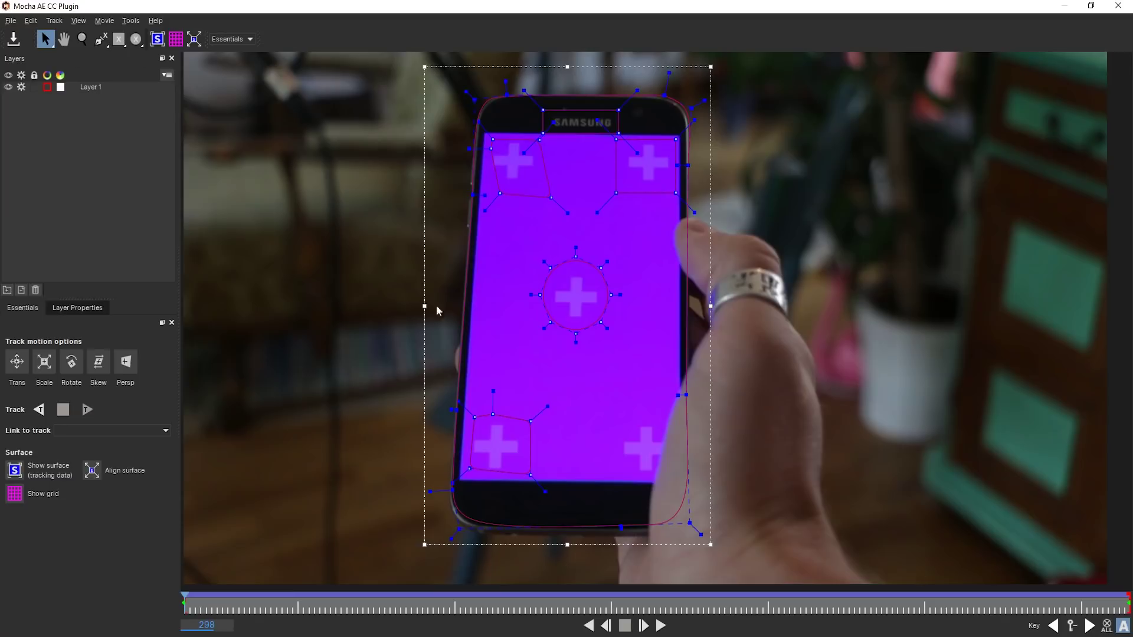
pyautogui.click(1118, 6)
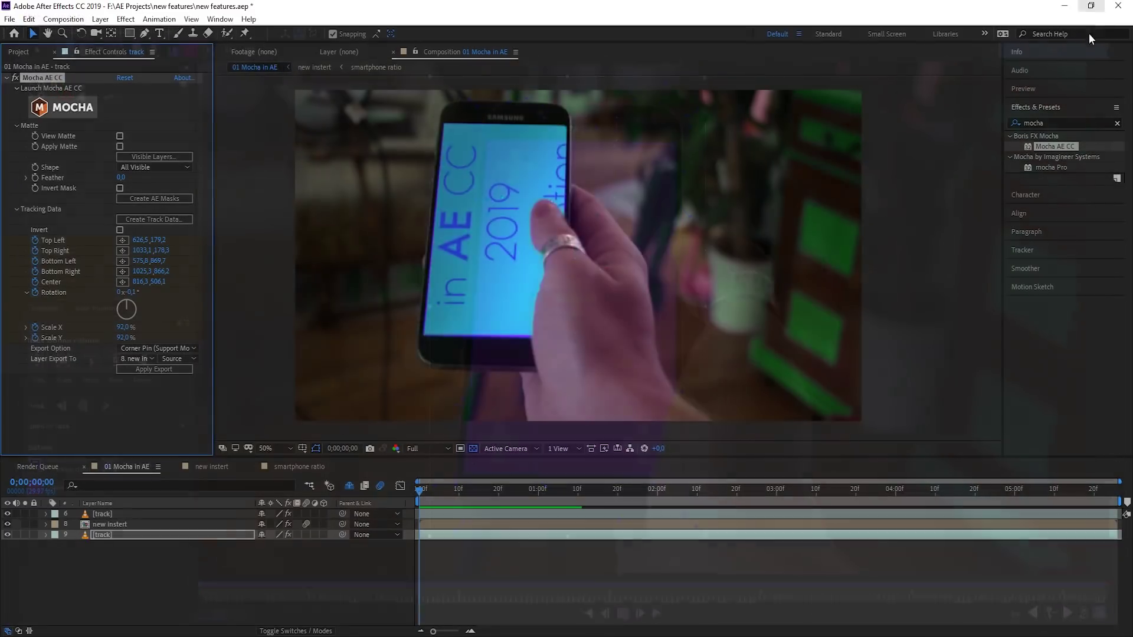
# Play back the finished composite to check how the insert follows the phone screen
pyautogui.click(433, 512)
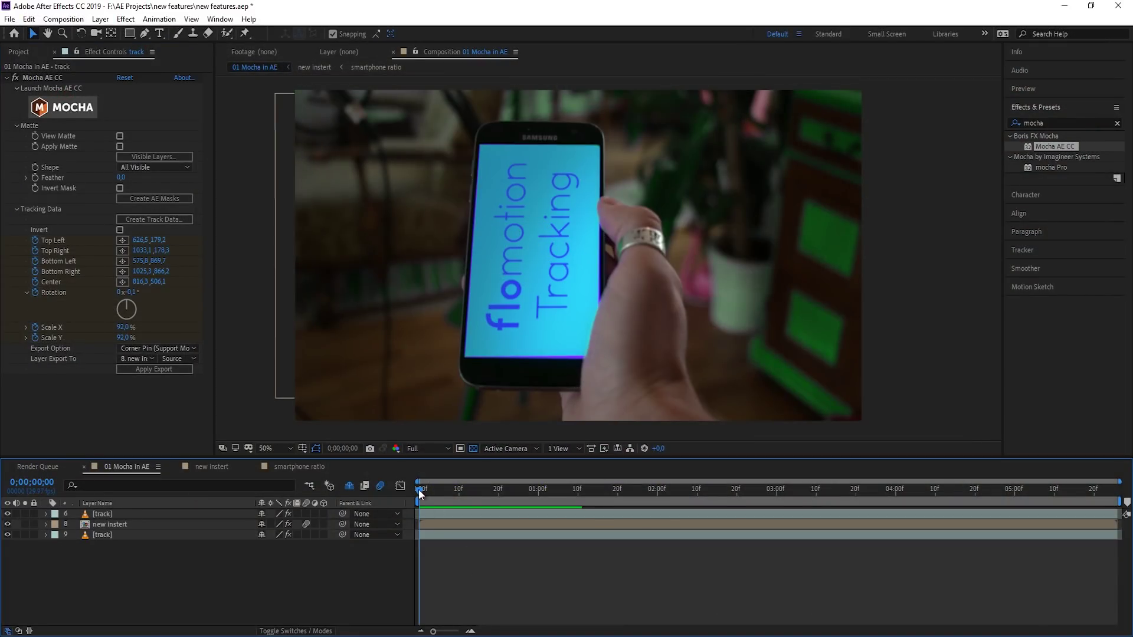
pyautogui.press('space')
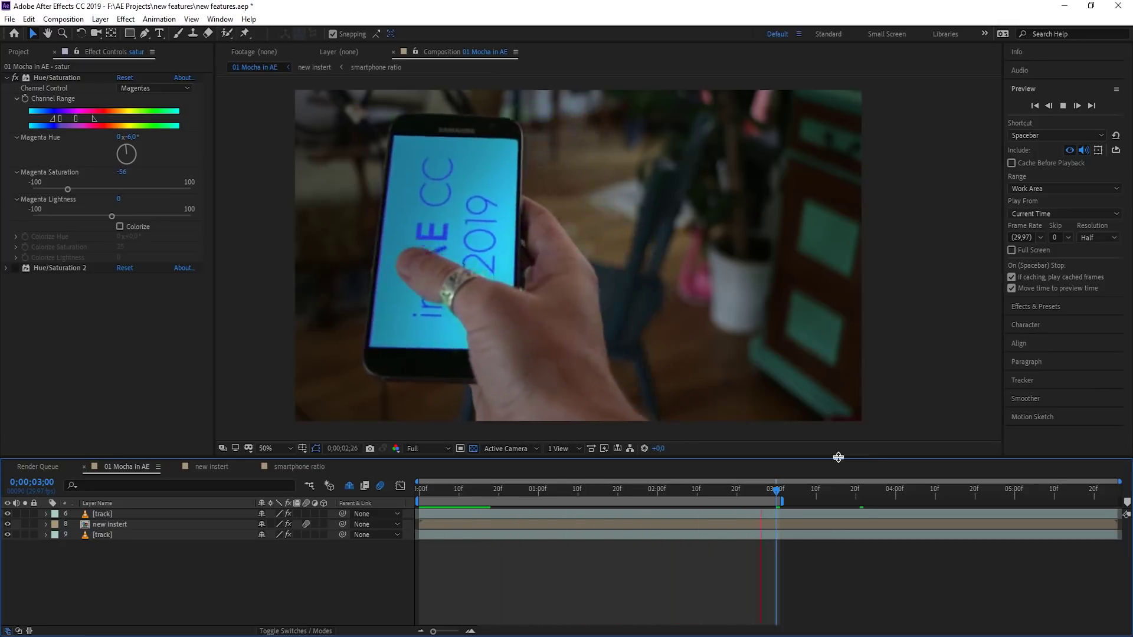
pyautogui.press('space')
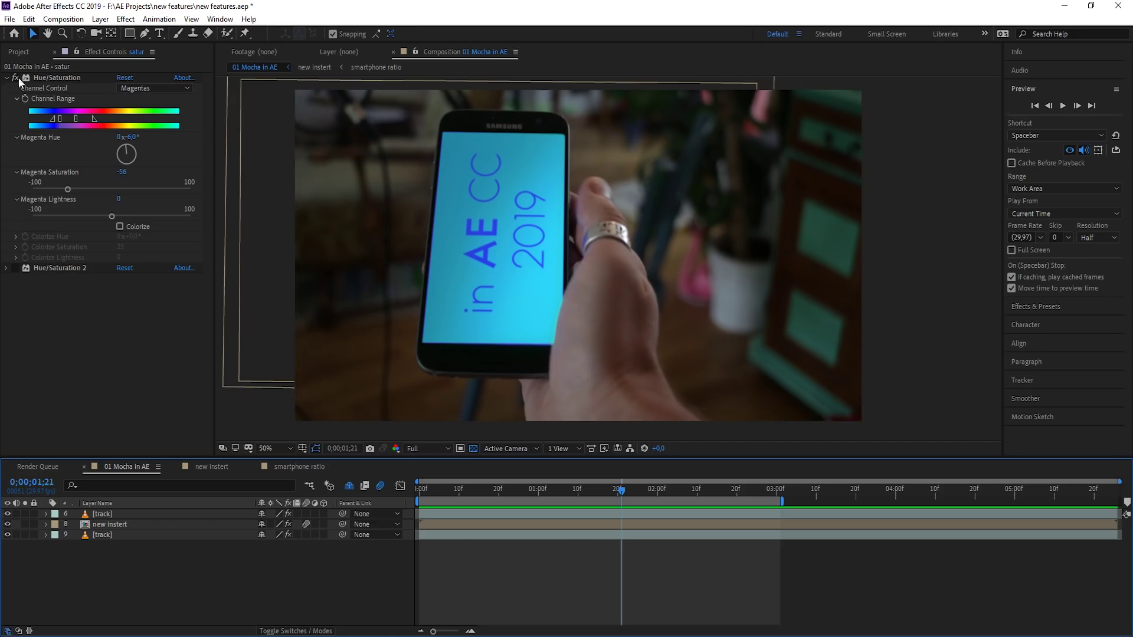
# Open the 02 depth compositing composition, followed by the nested depth composition behind its 01 depth matte layer
pyautogui.click(18, 52)
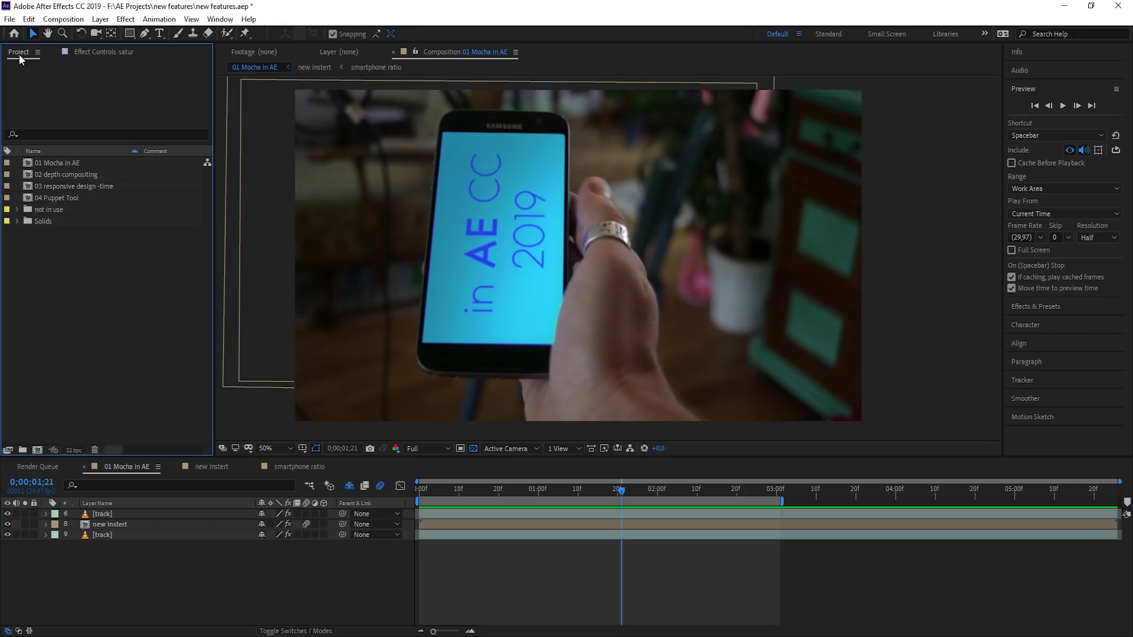
pyautogui.doubleClick(76, 175)
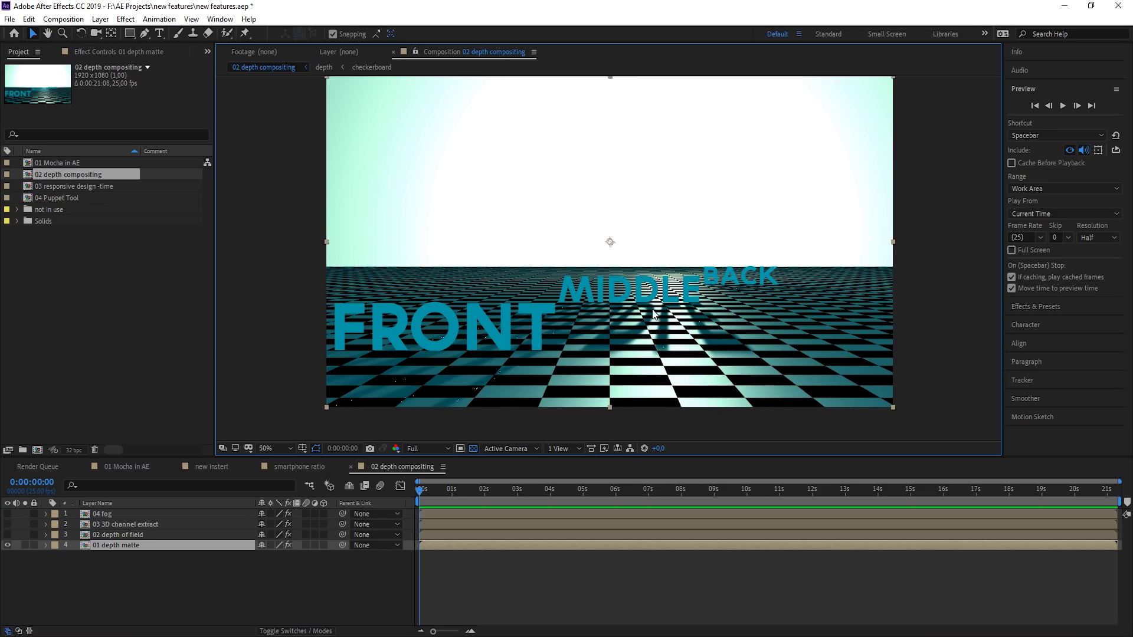
pyautogui.click(130, 554)
pyautogui.doubleClick(119, 547)
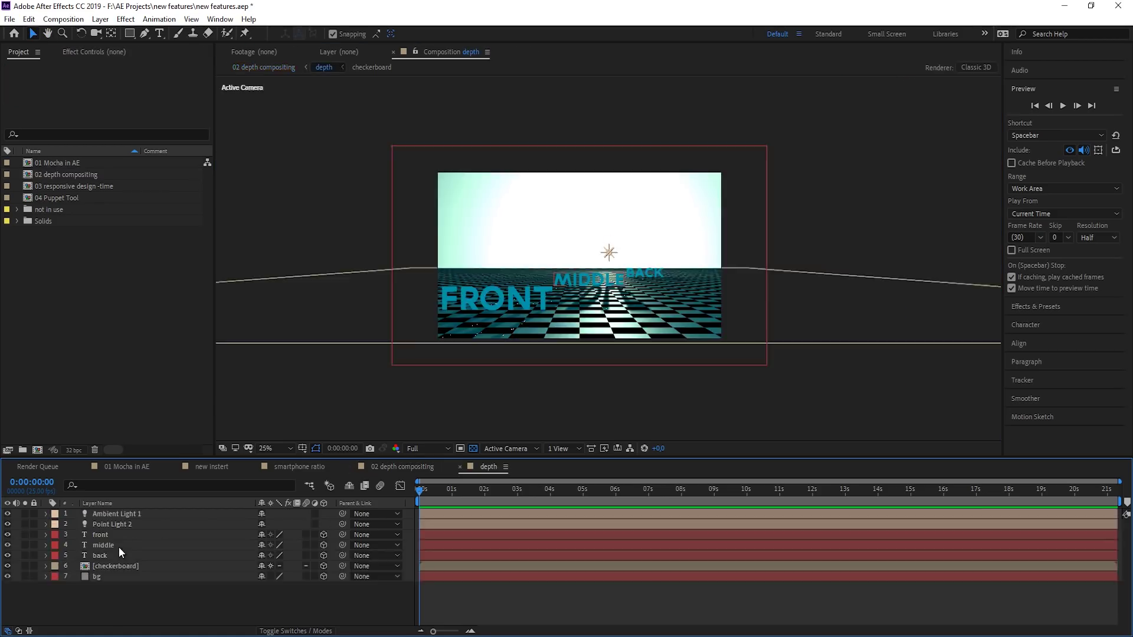
# Examine the depth composition's layers one by one, from the two lights through the text layers and checkerboard to the bg
pyautogui.click(128, 517)
pyautogui.click(128, 523)
pyautogui.click(100, 534)
pyautogui.click(106, 544)
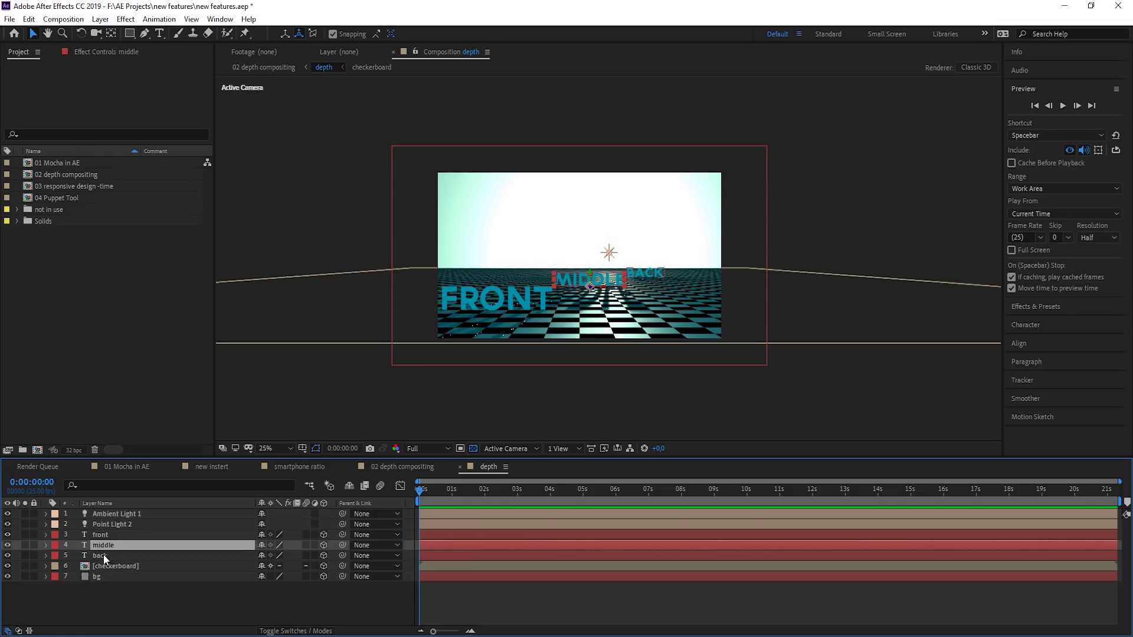
pyautogui.click(104, 555)
pyautogui.press('.')
pyautogui.click(121, 566)
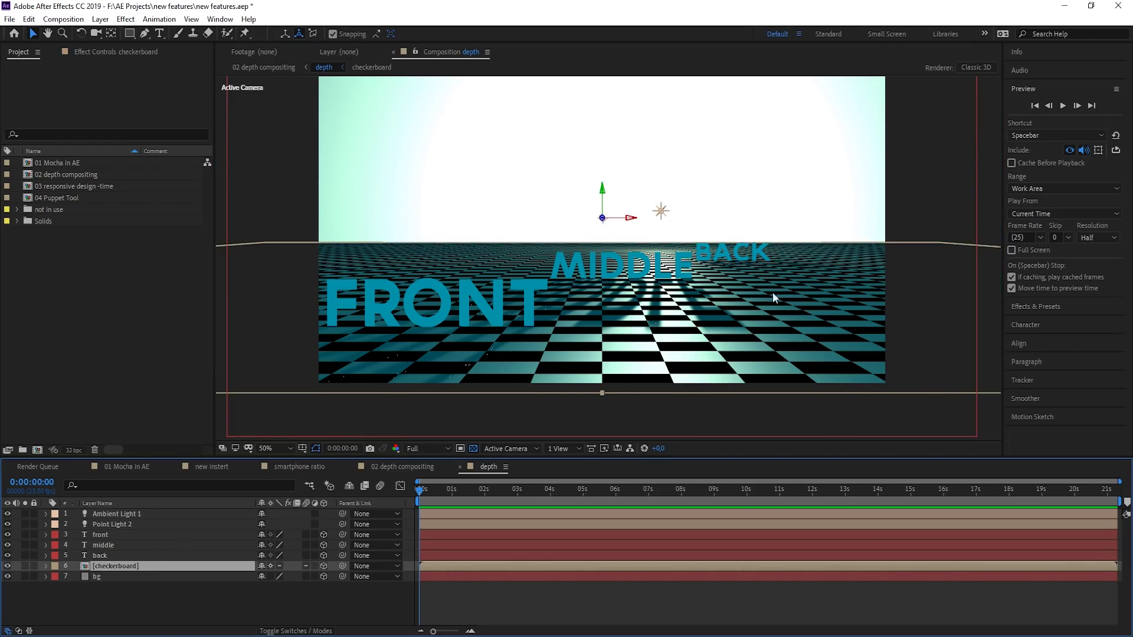
pyautogui.click(143, 575)
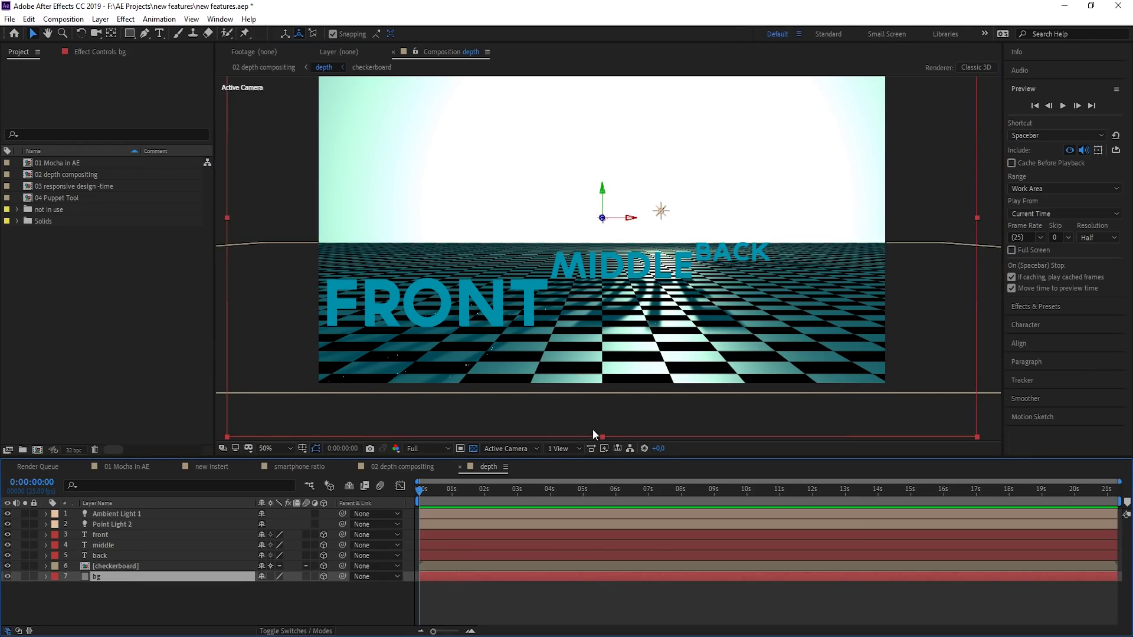
# Inspect the 3D scene from Custom View 1 by orbiting around the text, and return to the 02 depth compositing composition
pyautogui.click(522, 449)
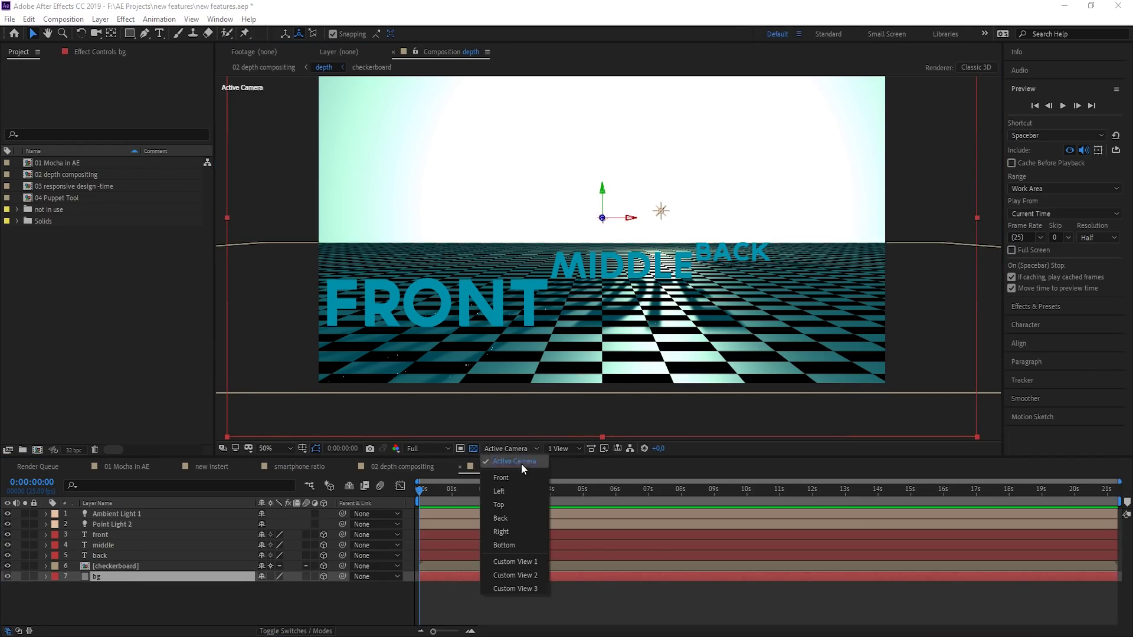
pyautogui.click(531, 561)
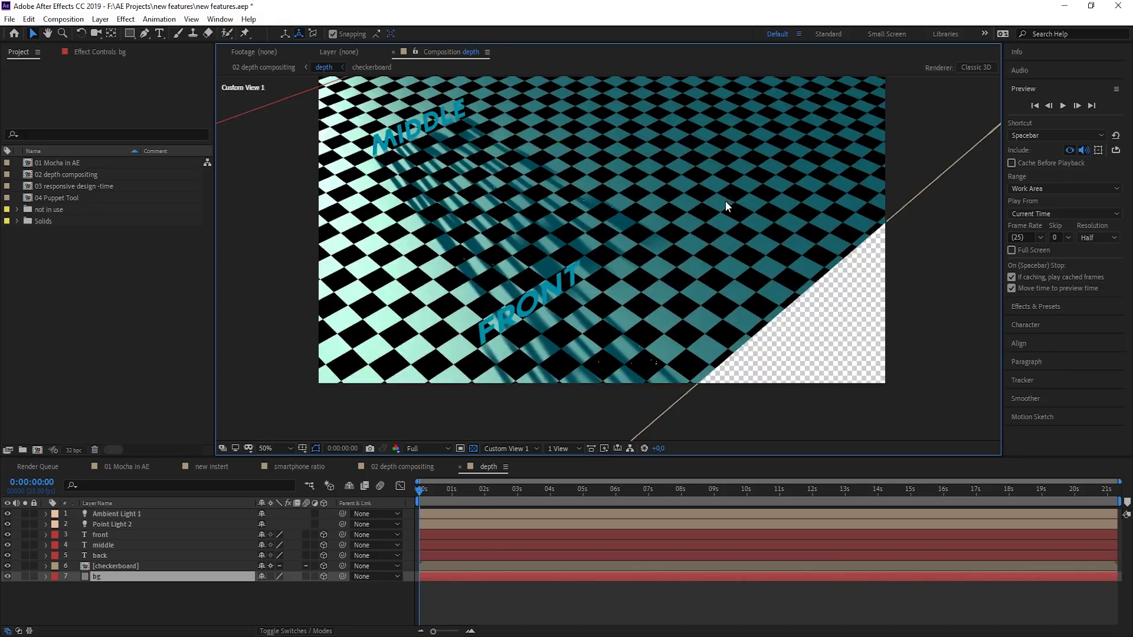
pyautogui.press('c')
pyautogui.scroll(-2, 724, 201)
pyautogui.scroll(2, 686, 221)
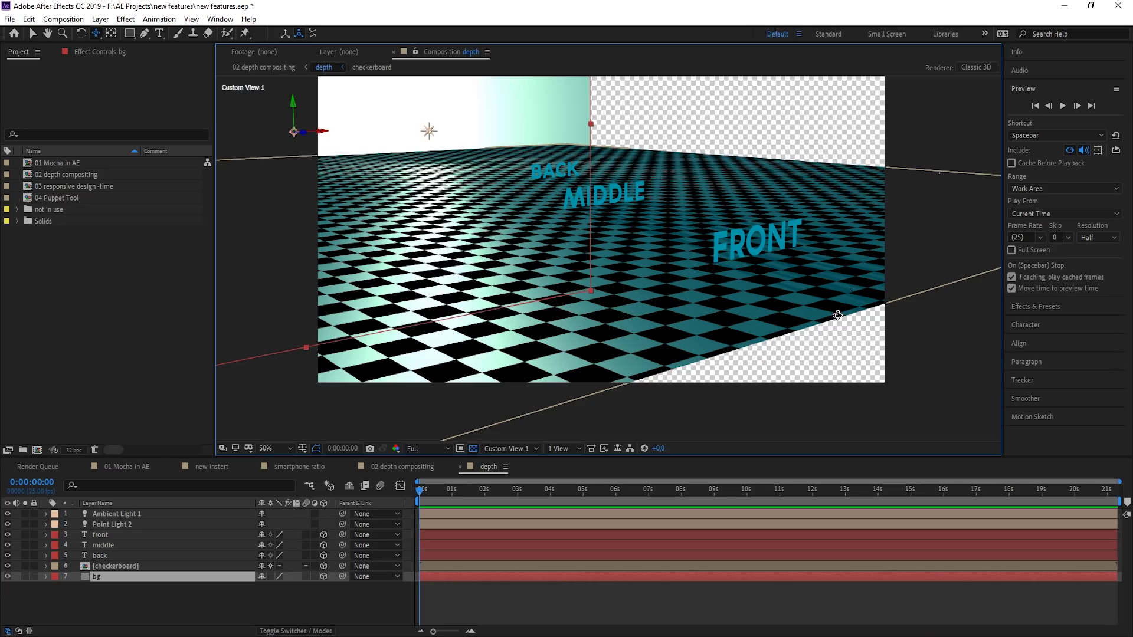
pyautogui.click(459, 466)
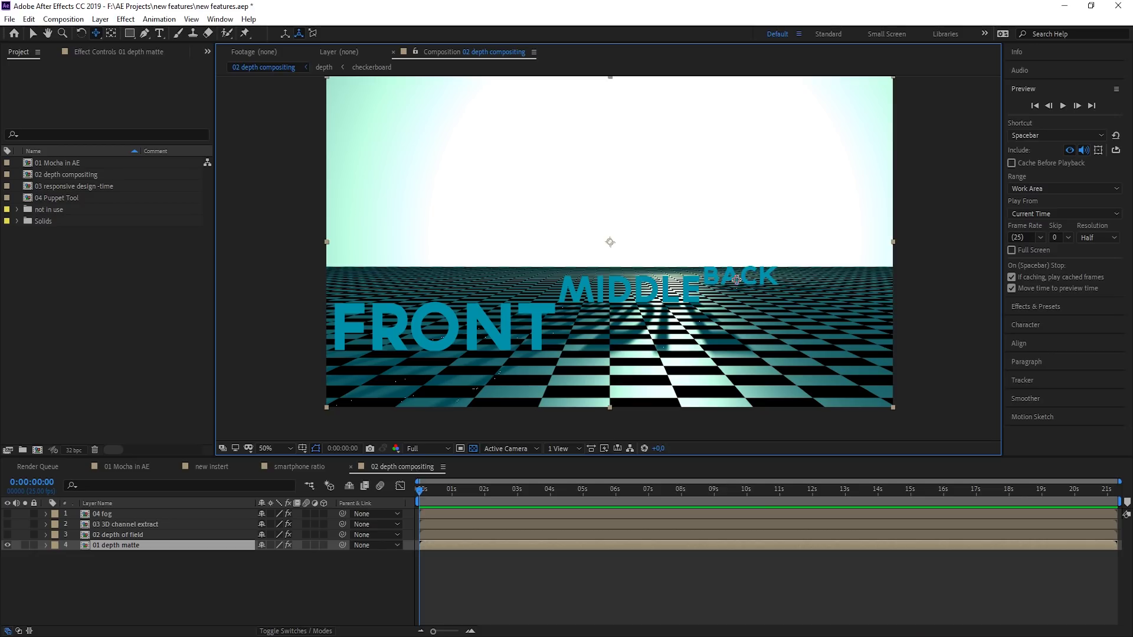
# Enable the Depth Matte effect on the 01 depth matte layer and lower the preview resolution to Half
pyautogui.click(263, 575)
pyautogui.click(207, 546)
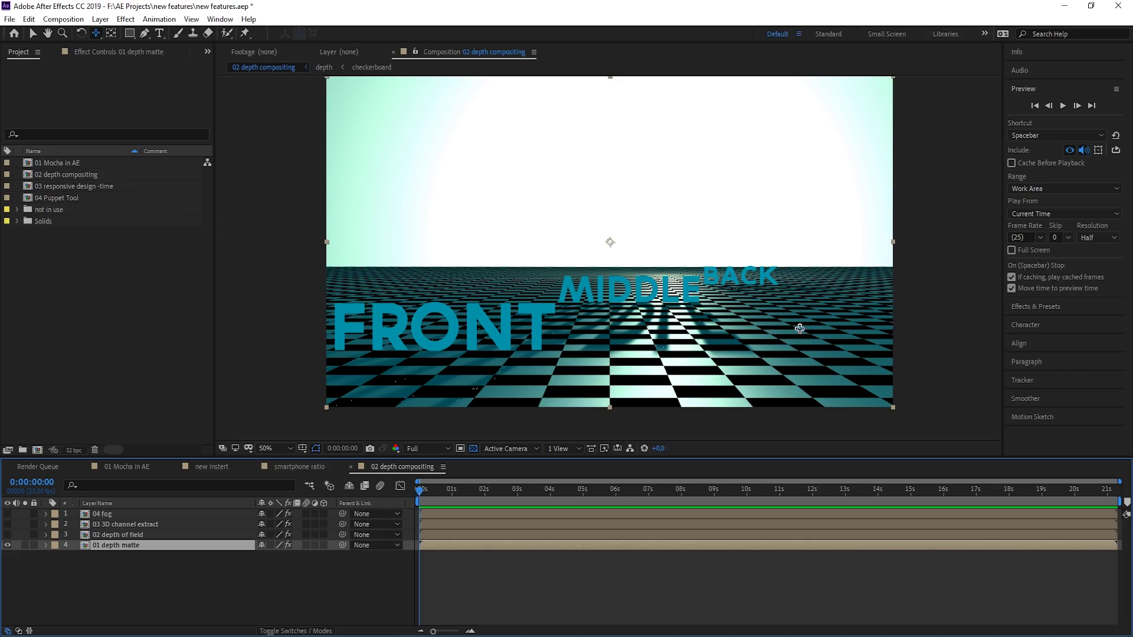
pyautogui.click(101, 572)
pyautogui.click(110, 544)
pyautogui.click(118, 52)
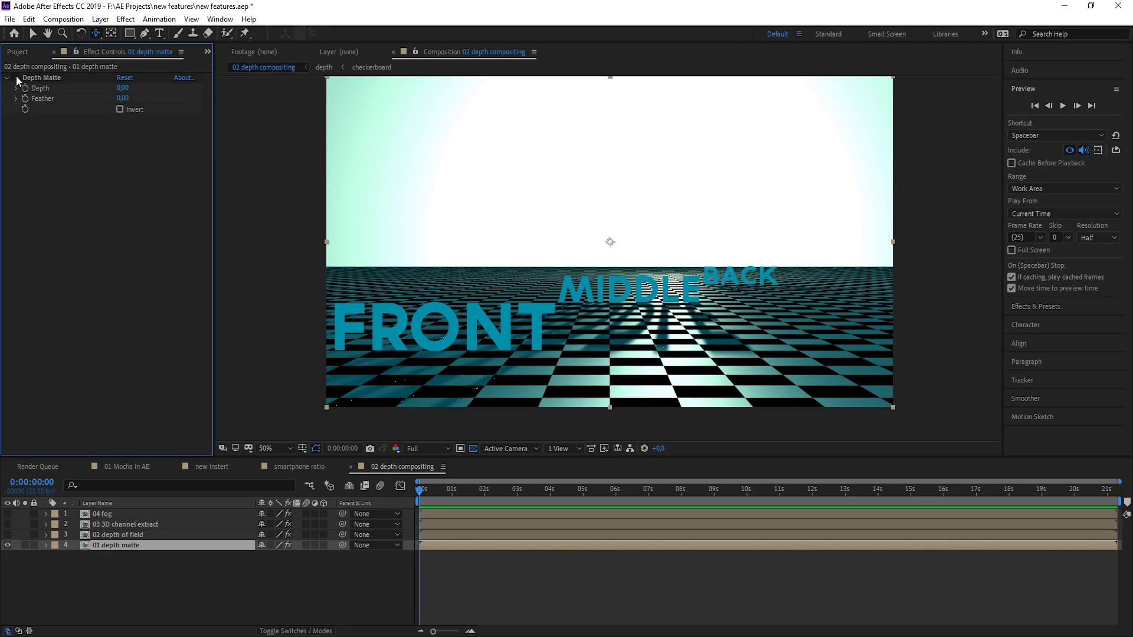
pyautogui.hotkey('ctrl', 'shift', 'j')
# Set the Depth Matte's Depth to 5230 and Feather to 590 with Invert turned on
pyautogui.moveTo(123, 88); pyautogui.dragTo(246, 98)
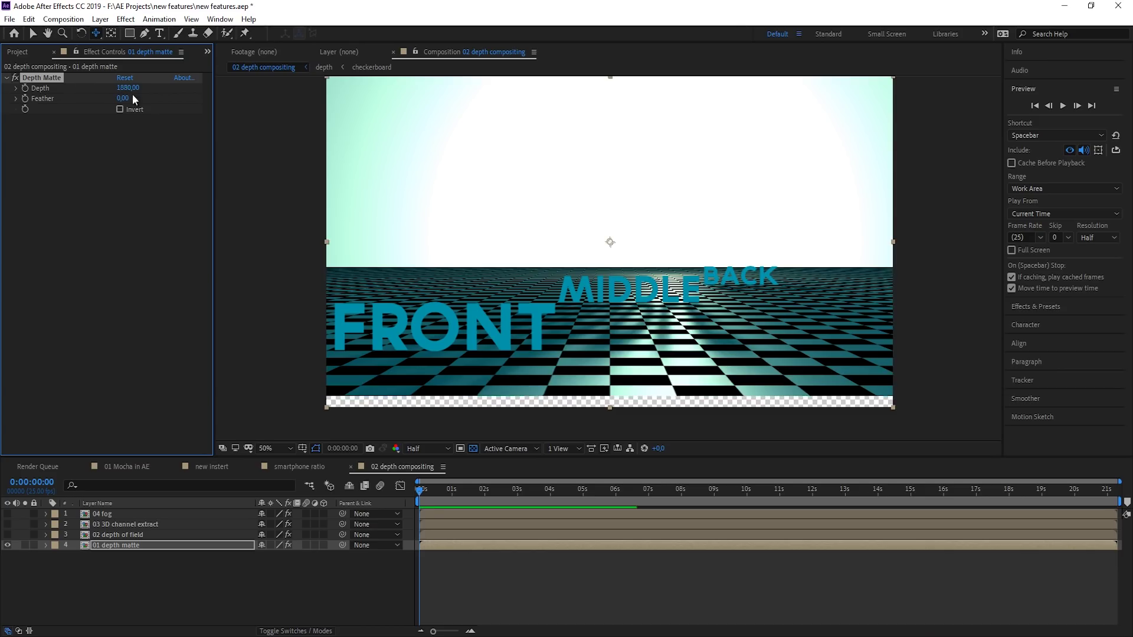
pyautogui.moveTo(115, 89); pyautogui.dragTo(277, 59)
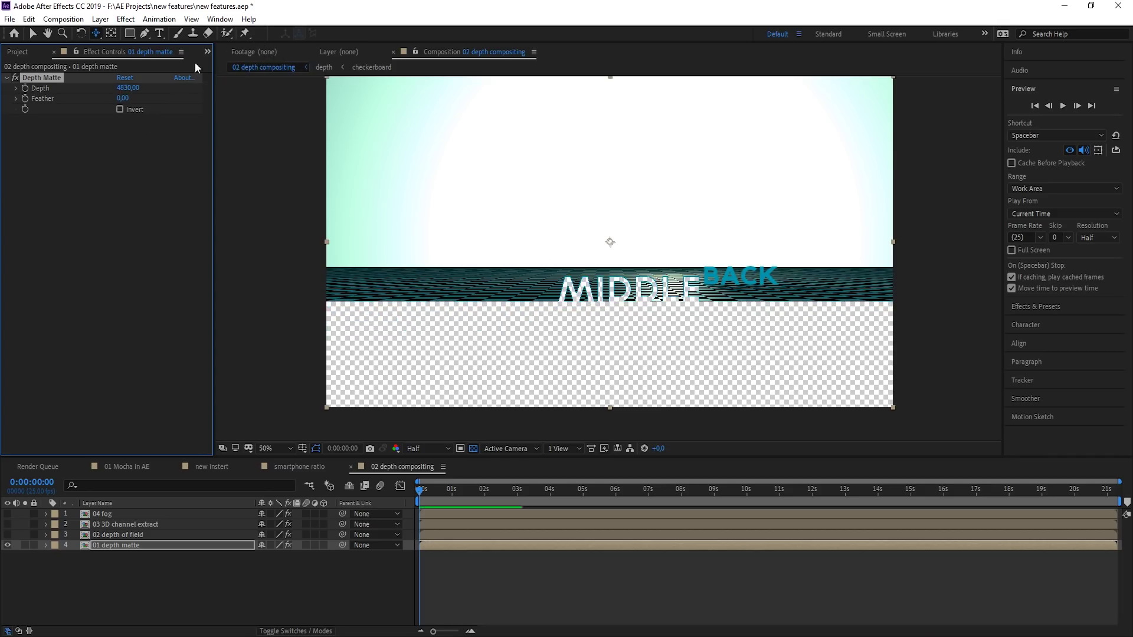
pyautogui.click(119, 109)
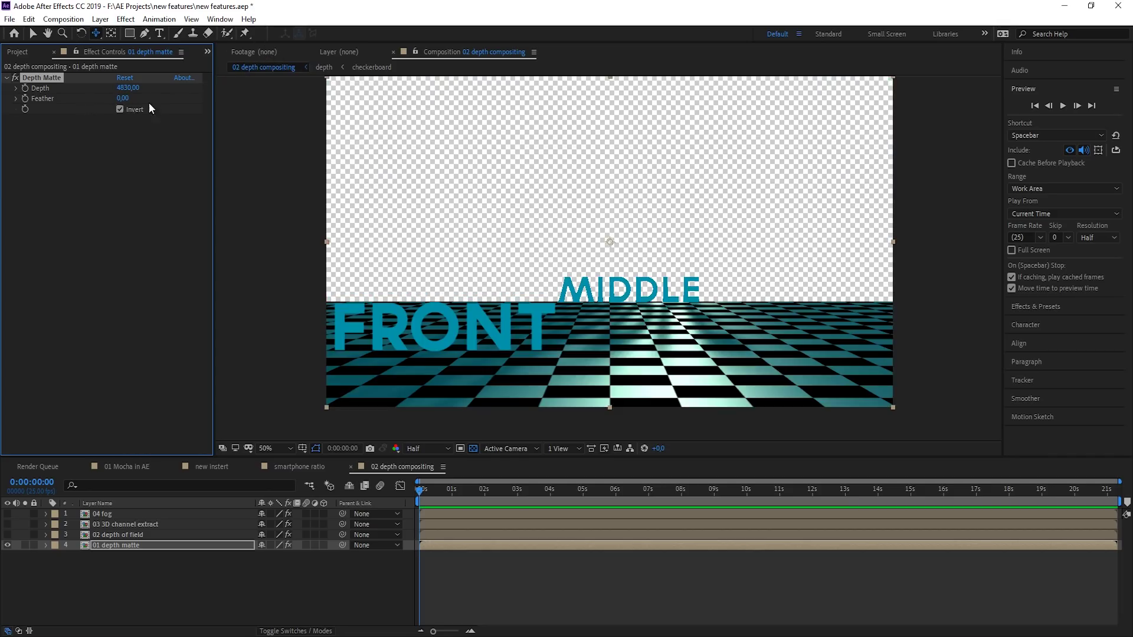
pyautogui.moveTo(124, 98); pyautogui.dragTo(55, 224)
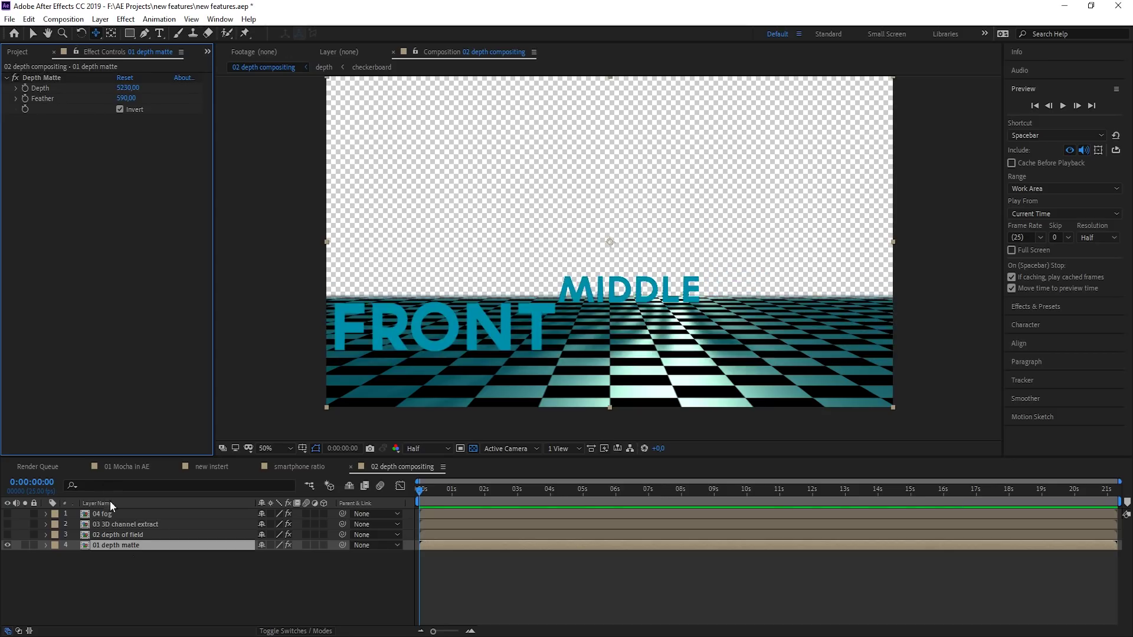
# Hide the 01 depth matte layer, show 02 depth of field, and display its Depth of Field effect settings
pyautogui.click(8, 545)
pyautogui.click(7, 535)
pyautogui.click(126, 535)
pyautogui.click(6, 79)
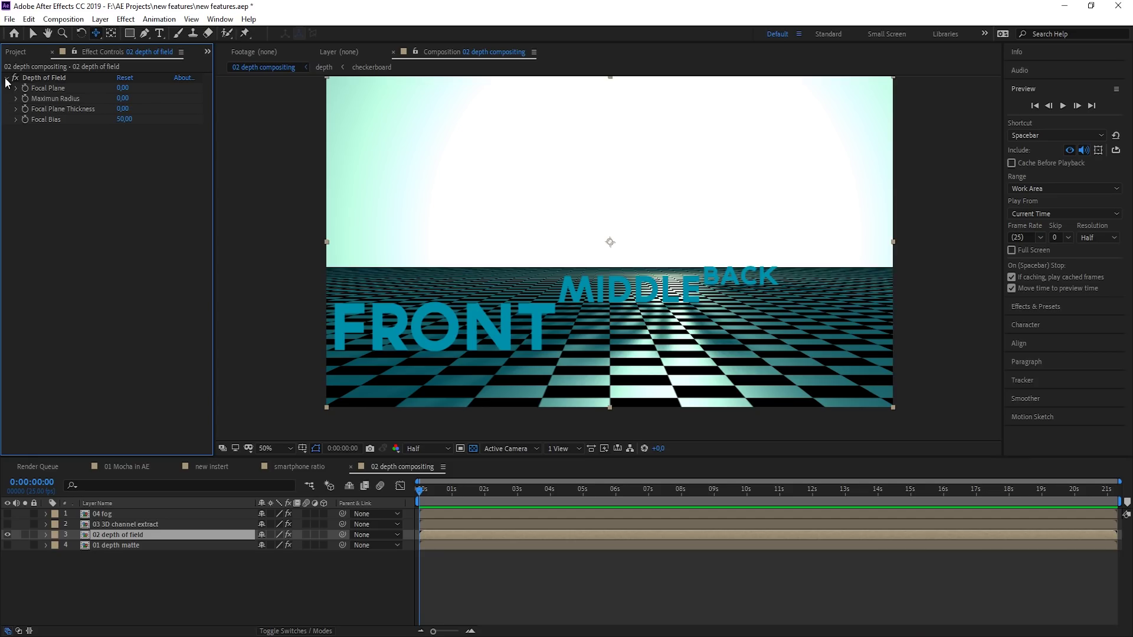
pyautogui.click(152, 83)
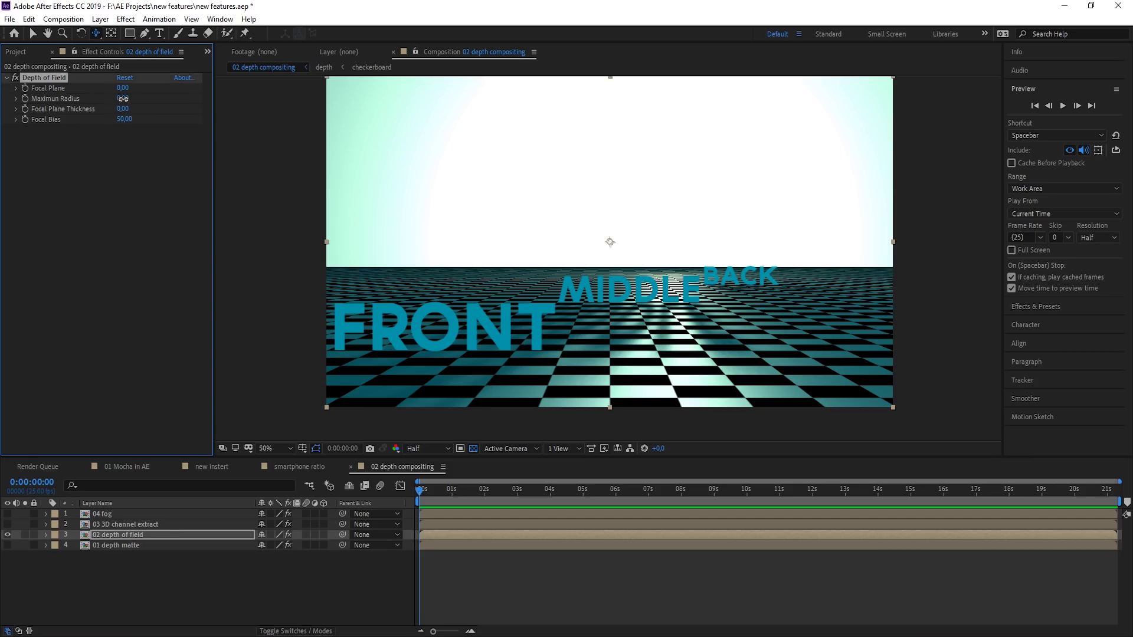
# Set the Depth of Field effect's Focal Plane to 4900, Maximum Radius to 6 and Focal Plane Thickness to 970
pyautogui.moveTo(124, 98); pyautogui.dragTo(145, 113)
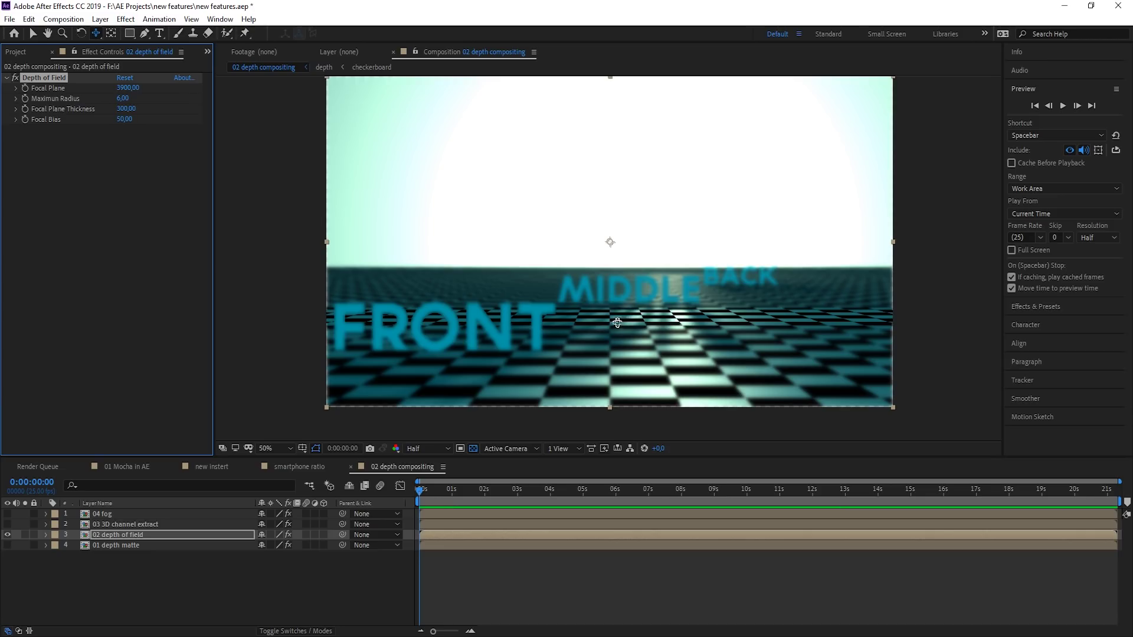
pyautogui.press('.')
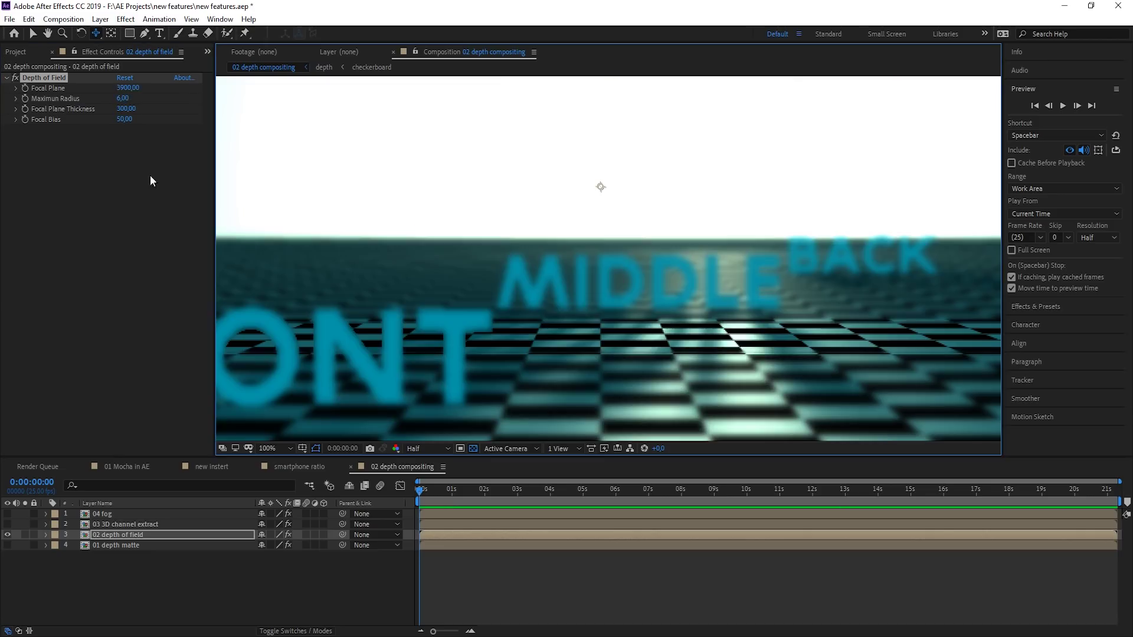
pyautogui.moveTo(122, 95); pyautogui.dragTo(138, 89)
pyautogui.press(',')
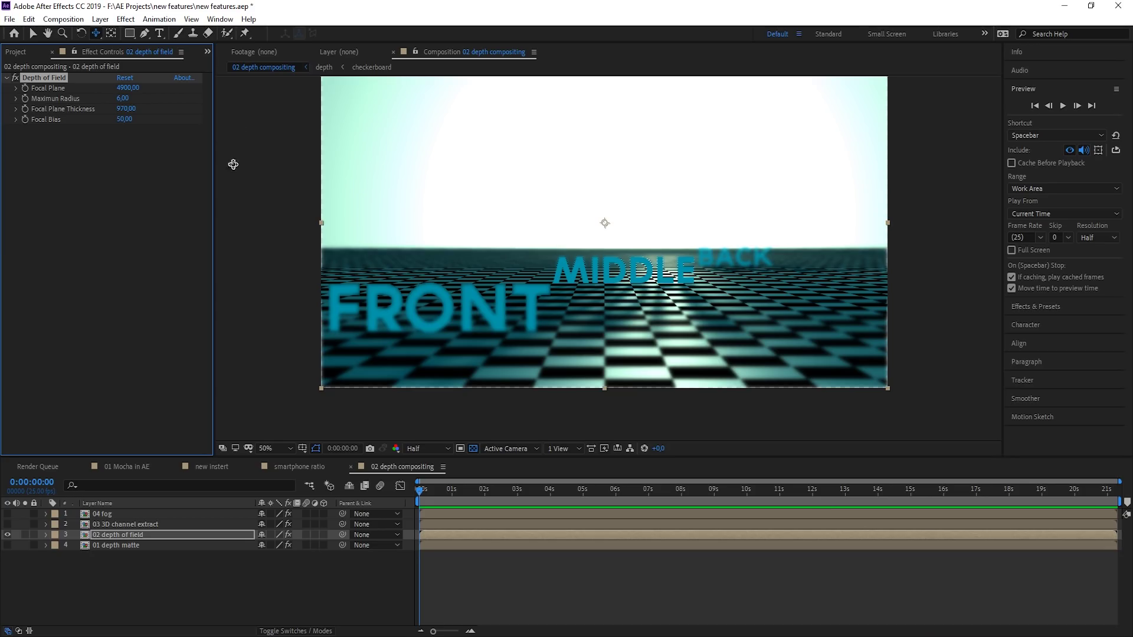
# Hide the 02 depth of field layer and show and select 03 3D channel extract instead
pyautogui.click(140, 525)
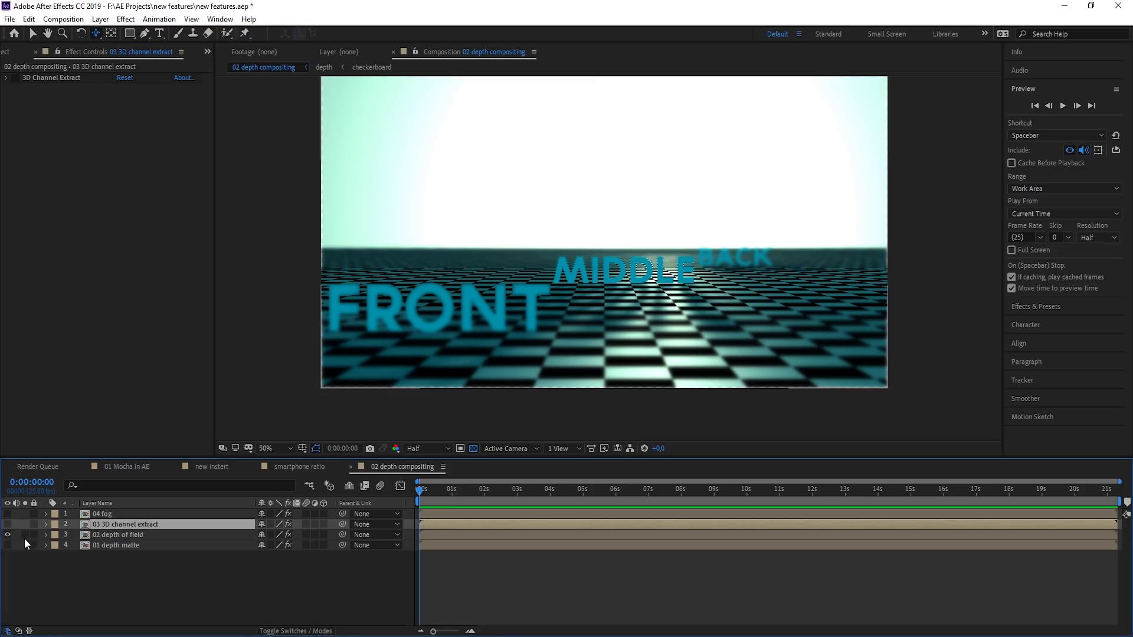
pyautogui.press('F2')
pyautogui.hotkey('ctrl', 'z')
pyautogui.click(7, 534)
pyautogui.click(105, 533)
pyautogui.click(9, 524)
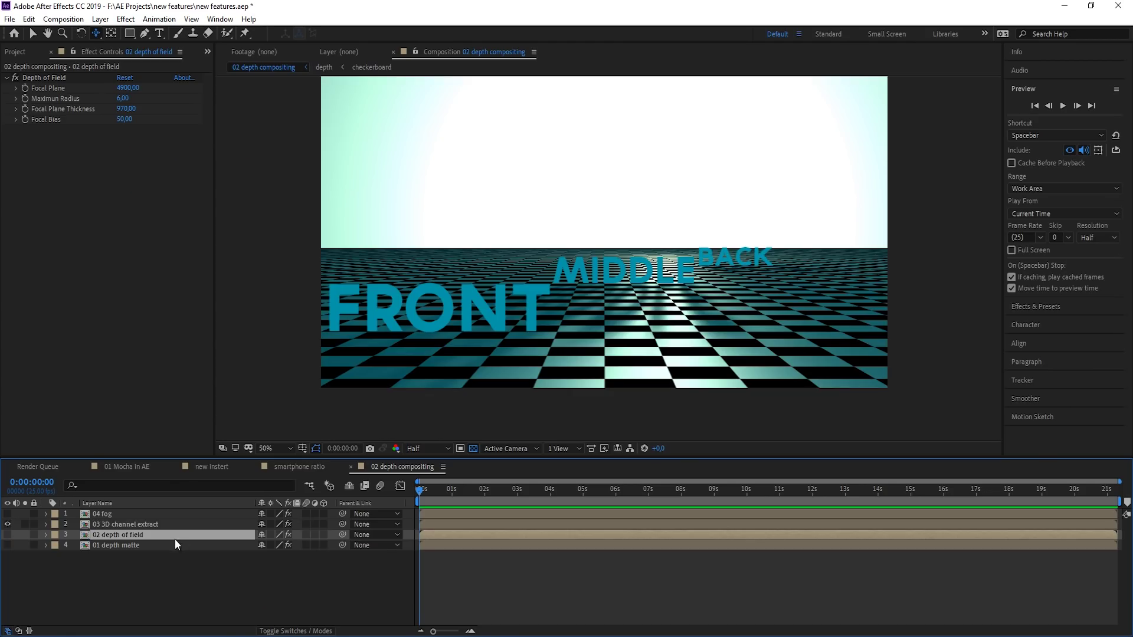
pyautogui.click(151, 524)
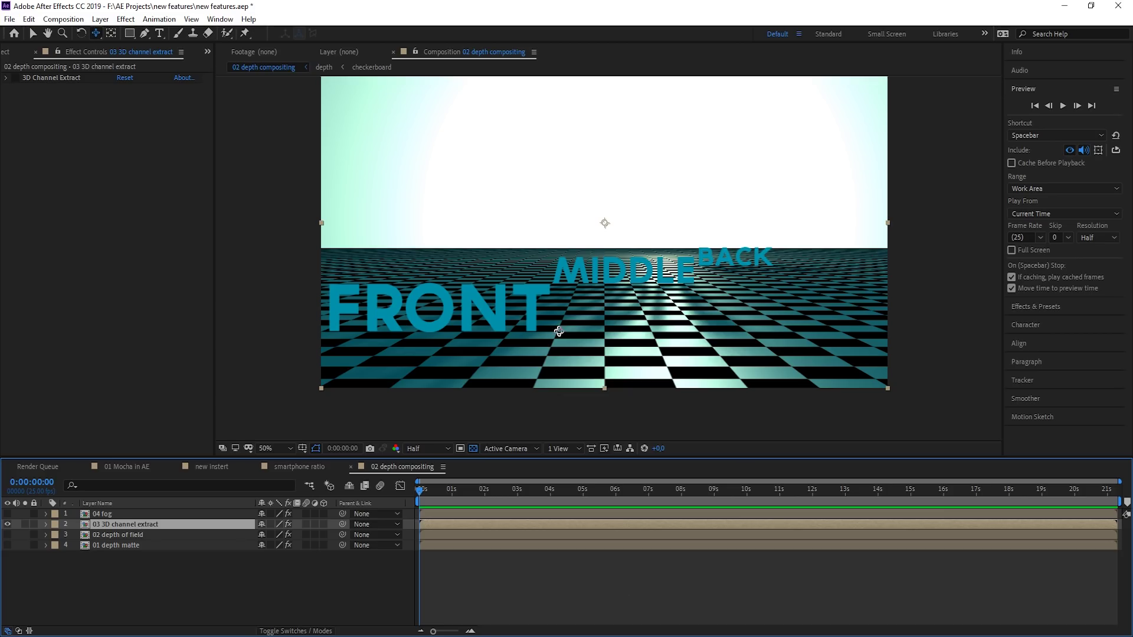
# Enable the 3D Channel Extract effect and set its Black Point to 11200 and White Point to 500
pyautogui.click(42, 84)
pyautogui.click(16, 77)
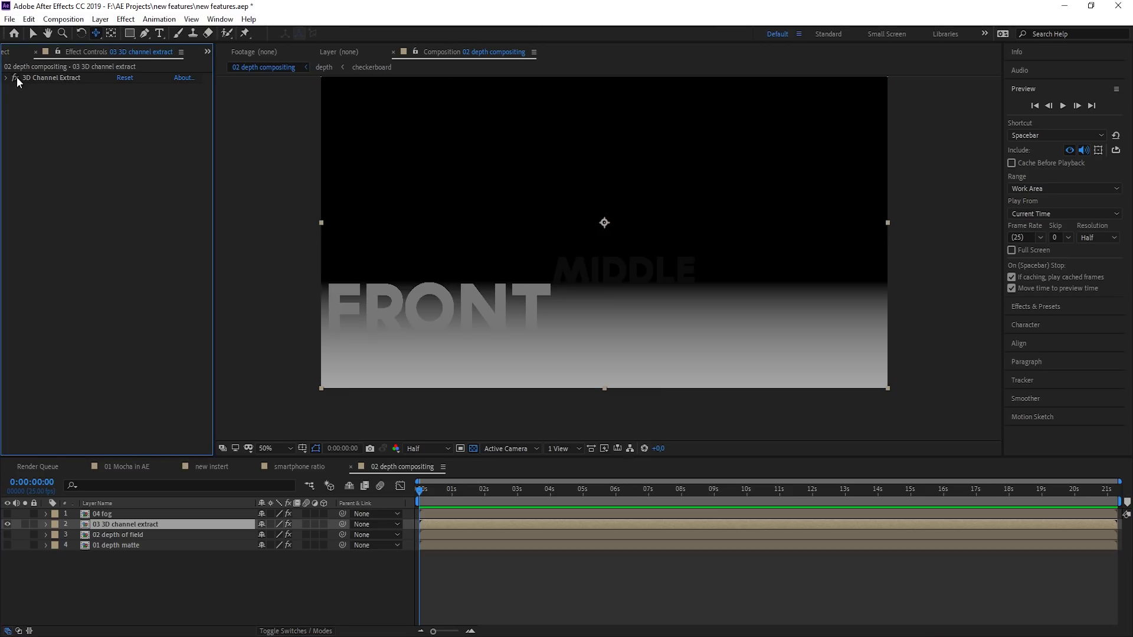
pyautogui.click(7, 79)
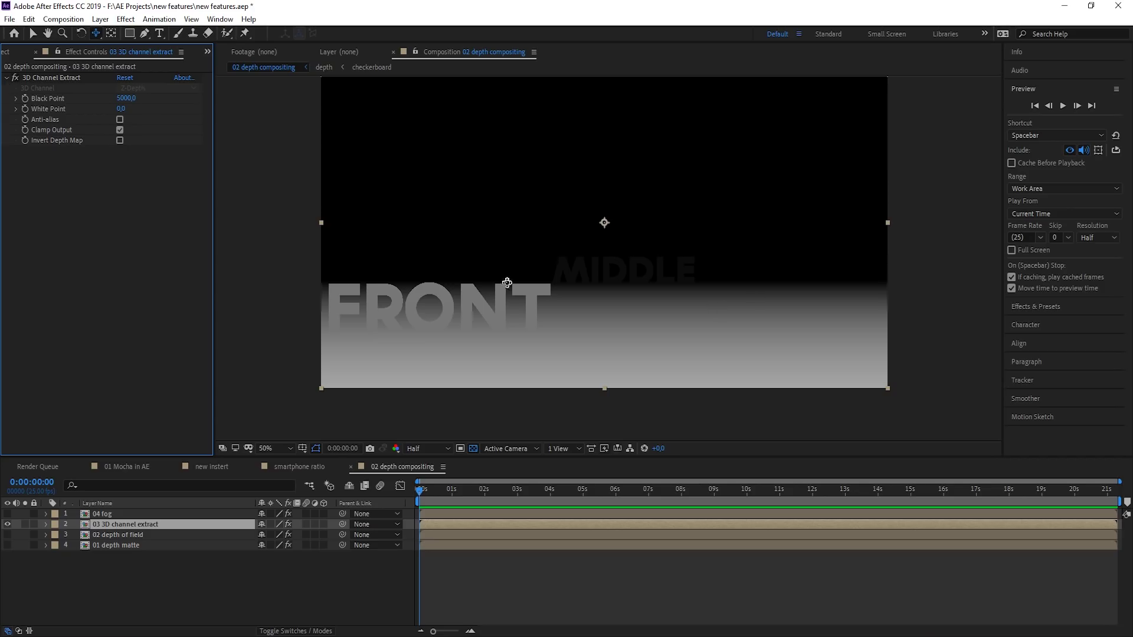
pyautogui.moveTo(134, 101)
pyautogui.mouseDown()
pyautogui.moveTo(183, 98)
pyautogui.moveTo(127, 109)
pyautogui.mouseUp()
pyautogui.click(120, 129)
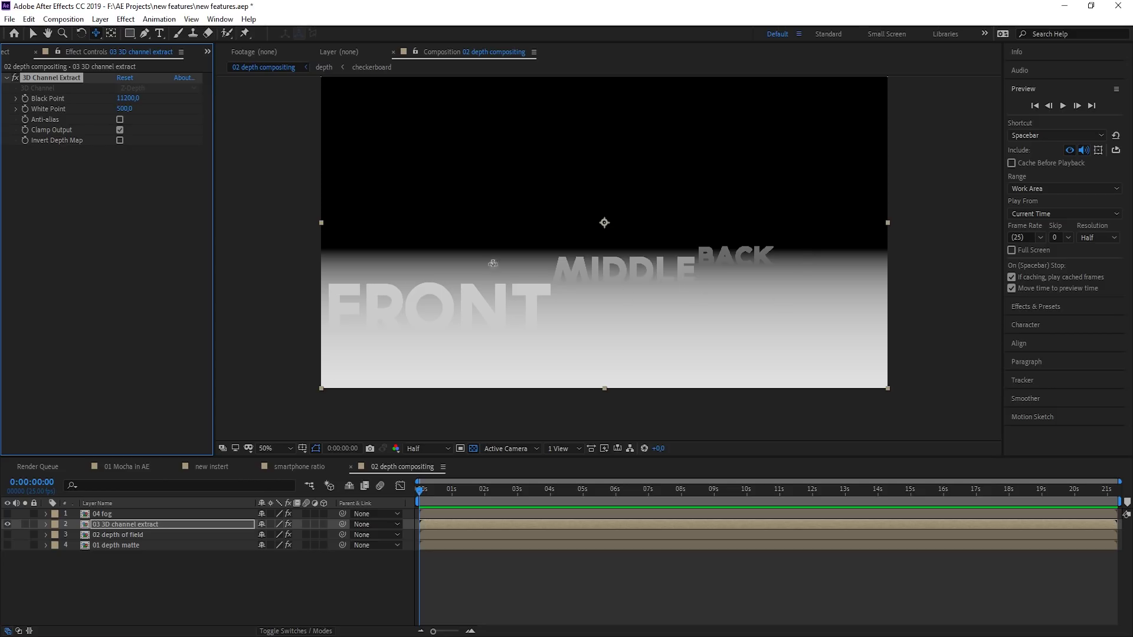
# Hide the 03 3D channel extract layer, show 04 fog, and enable its Fog 3D effect with the settings expanded
pyautogui.click(7, 524)
pyautogui.click(7, 514)
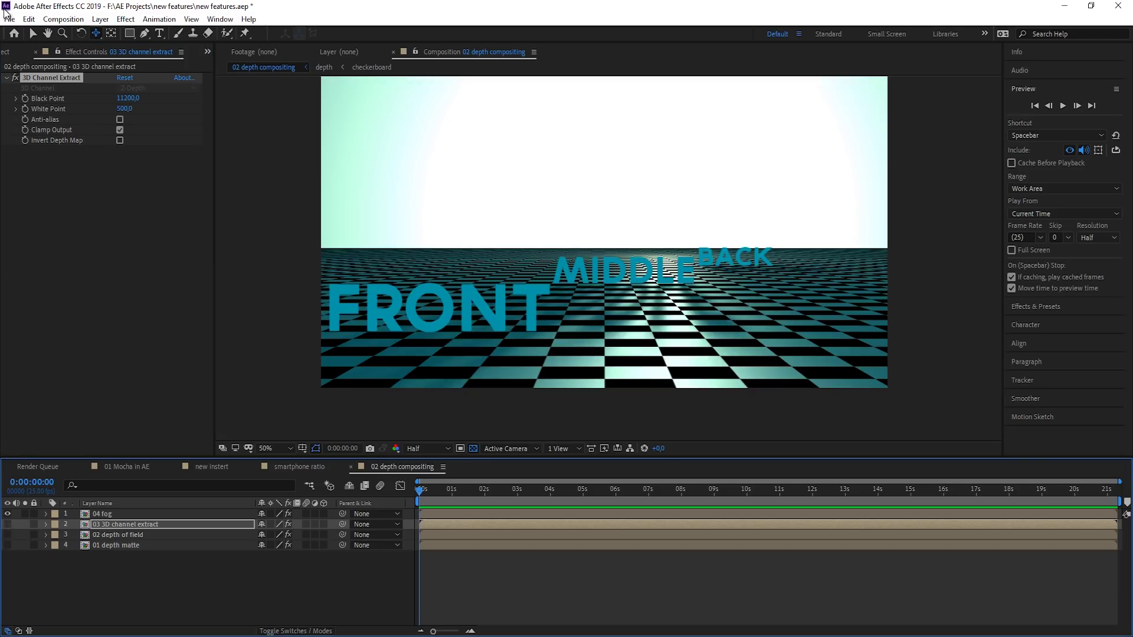
pyautogui.click(102, 514)
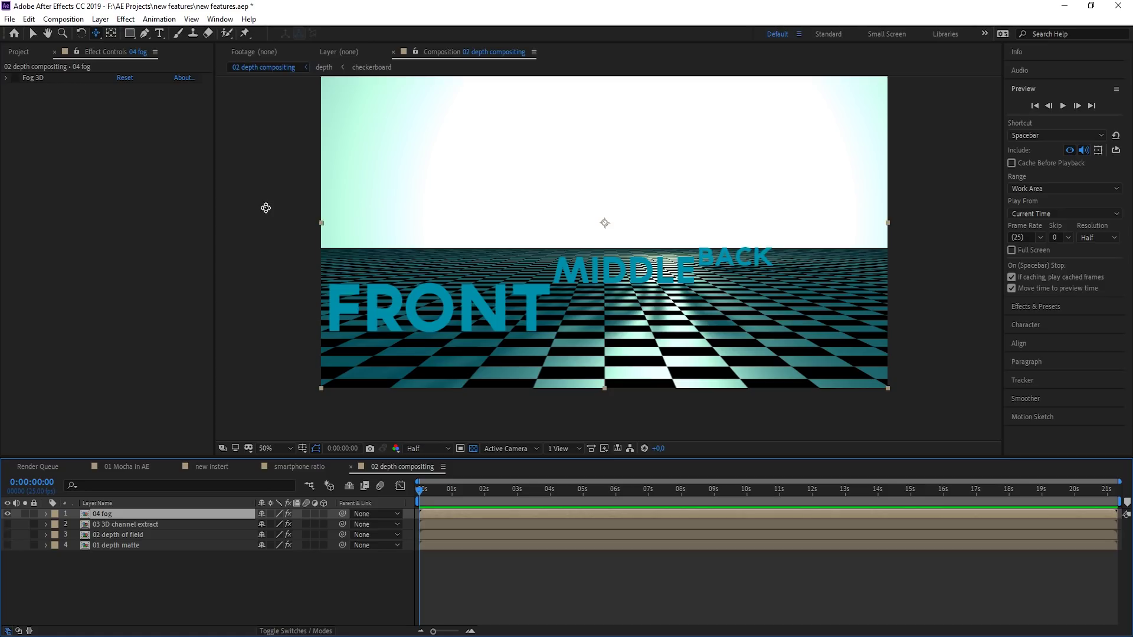
pyautogui.click(14, 84)
pyautogui.click(7, 78)
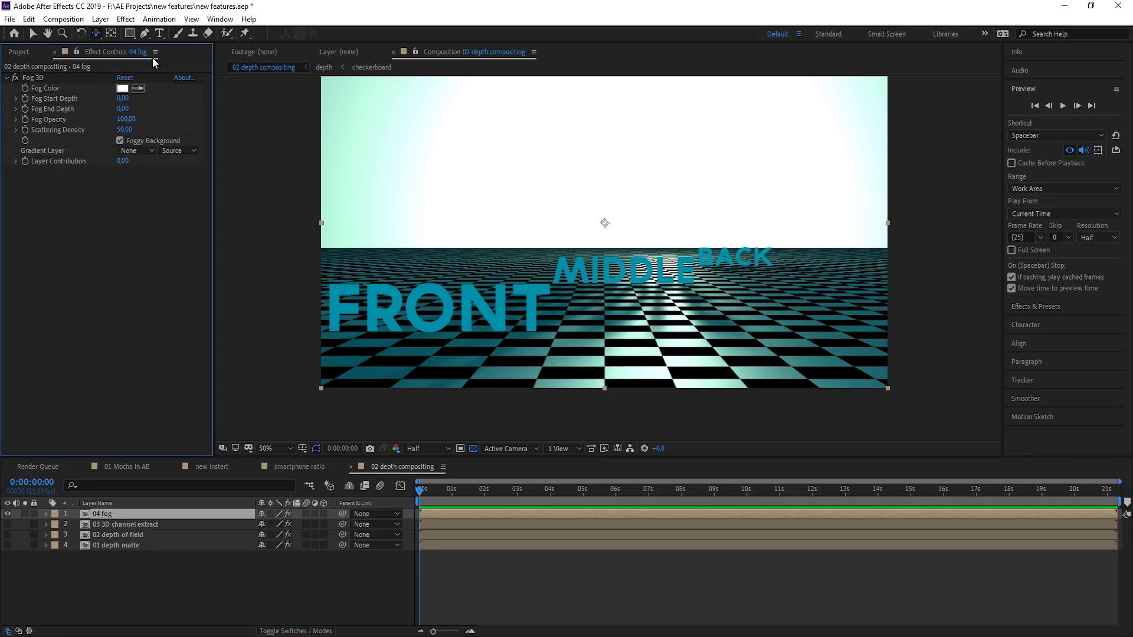
# Set the Fog 3D effect's fog color to pure red (FF0000)
pyautogui.click(121, 89)
pyautogui.moveTo(150, 442); pyautogui.dragTo(187, 335)
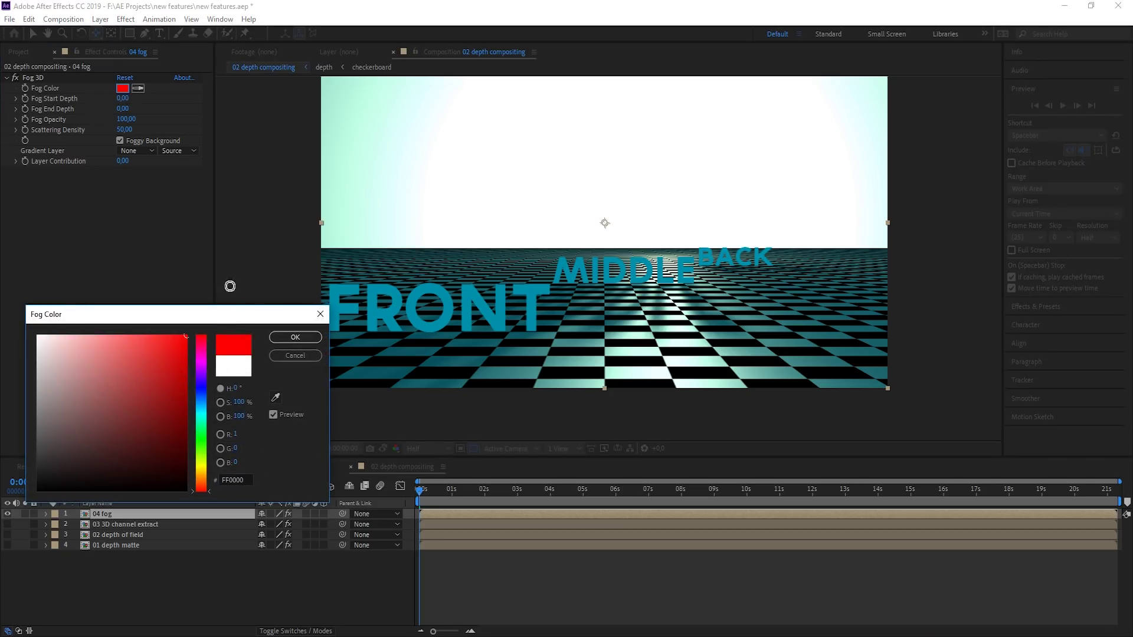
pyautogui.click(295, 337)
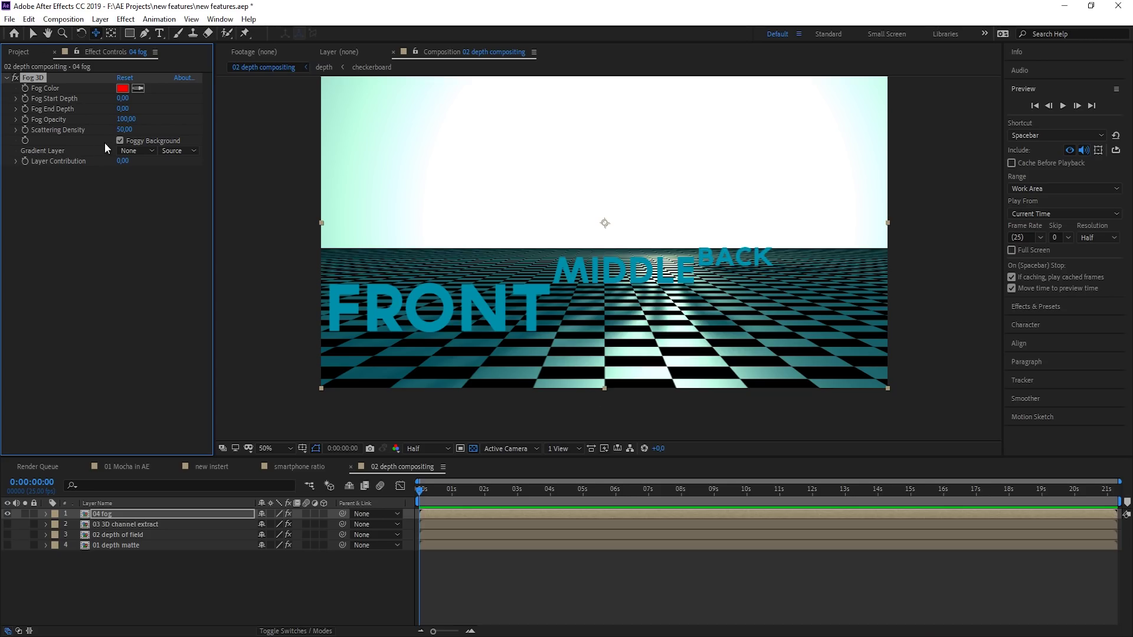
# Set the fog's Start Depth to 1150, End Depth to 12740, Opacity to 92 and Scattering Density to 0
pyautogui.moveTo(123, 110); pyautogui.dragTo(233, 108)
pyautogui.moveTo(122, 99); pyautogui.dragTo(234, 112)
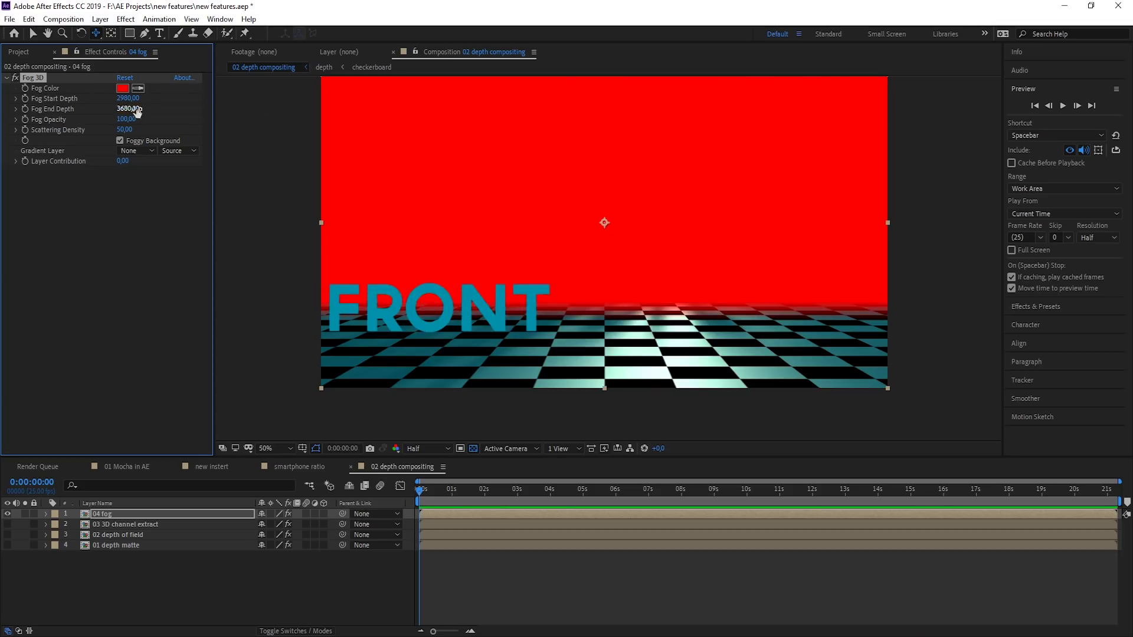
pyautogui.moveTo(133, 119); pyautogui.dragTo(719, 134)
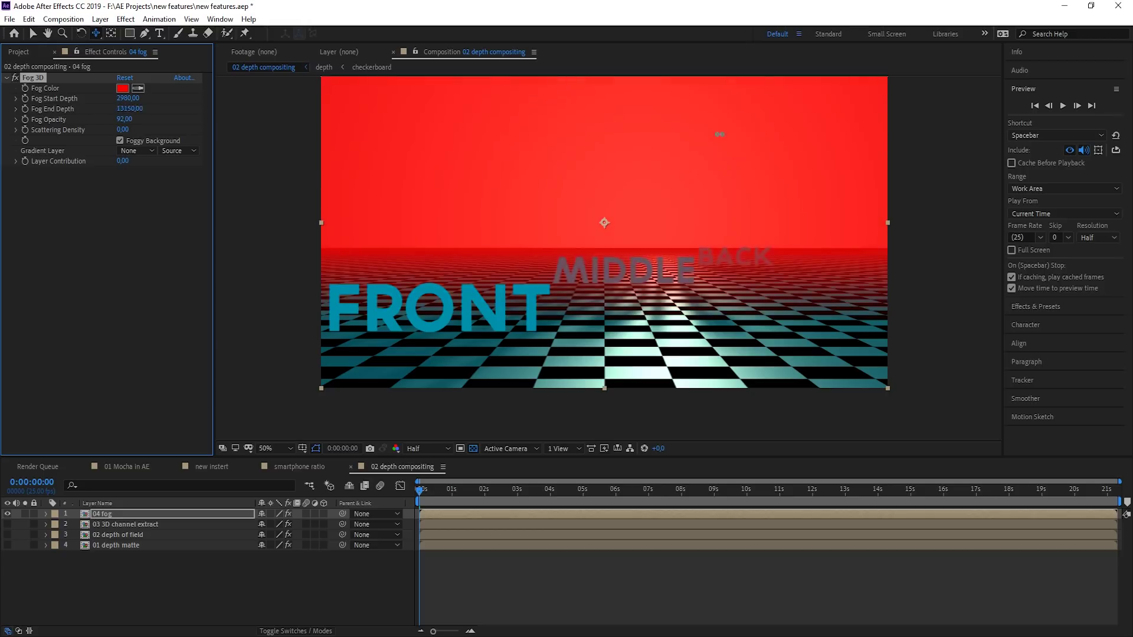
pyautogui.moveTo(125, 98); pyautogui.dragTo(52, 133)
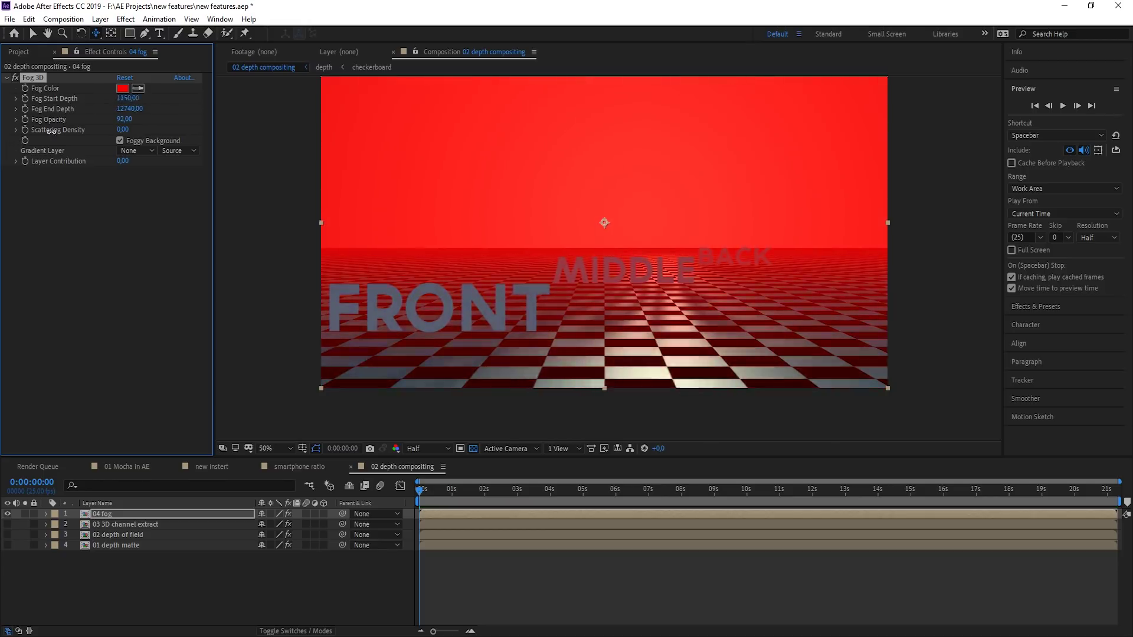
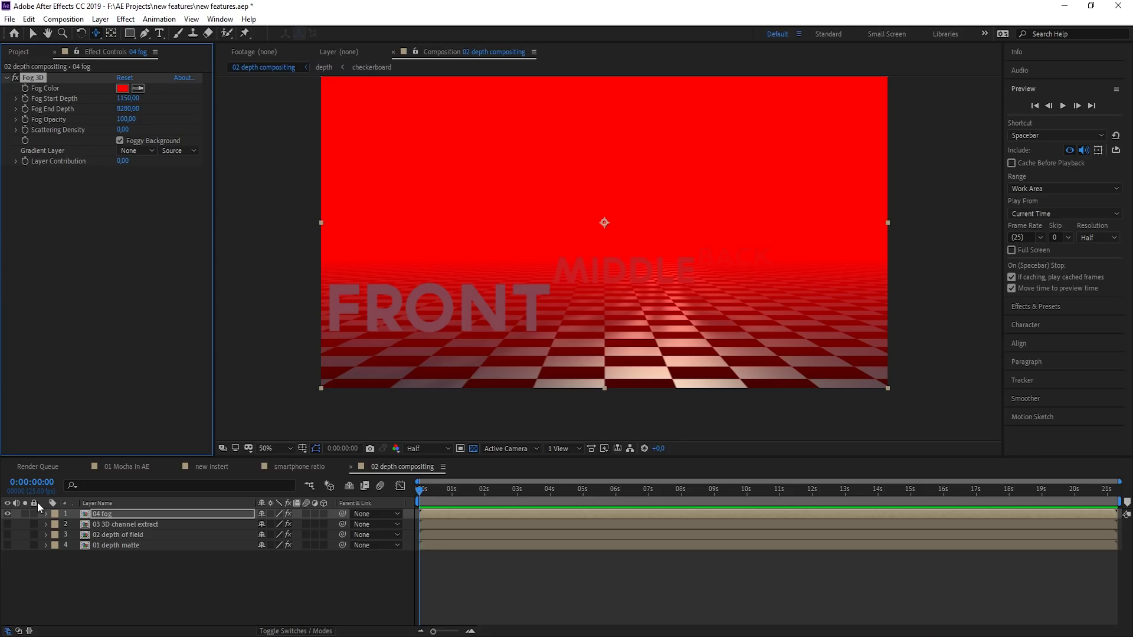
# Open the 03 responsive design -time composition and preview its animation from the first frame
pyautogui.click(38, 465)
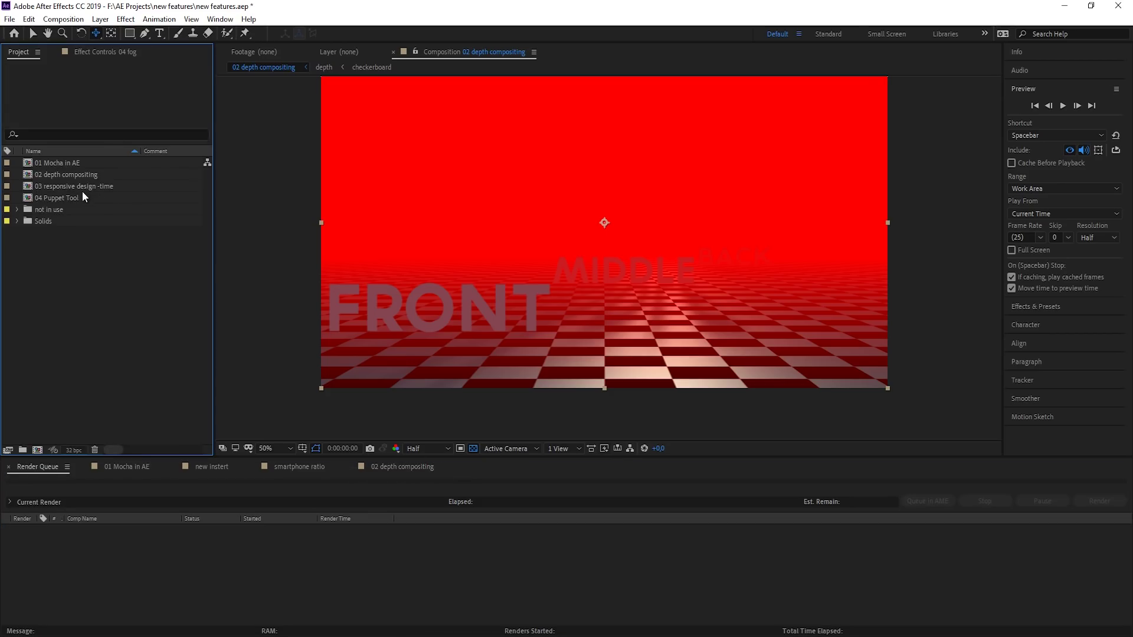
pyautogui.doubleClick(83, 189)
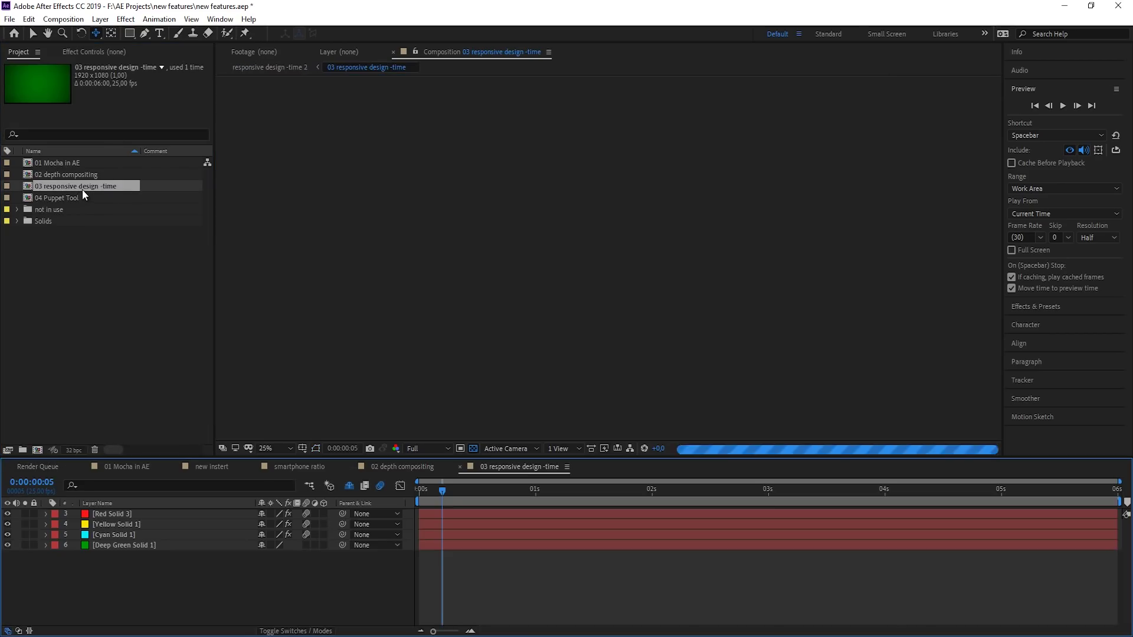
pyautogui.click(417, 489)
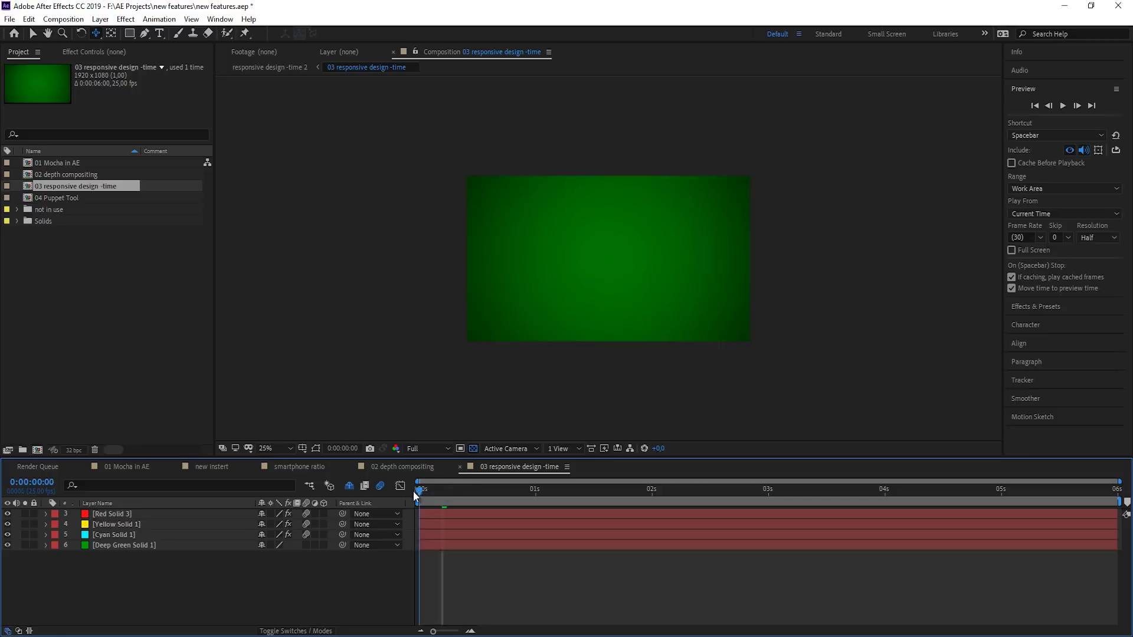
pyautogui.click(1063, 105)
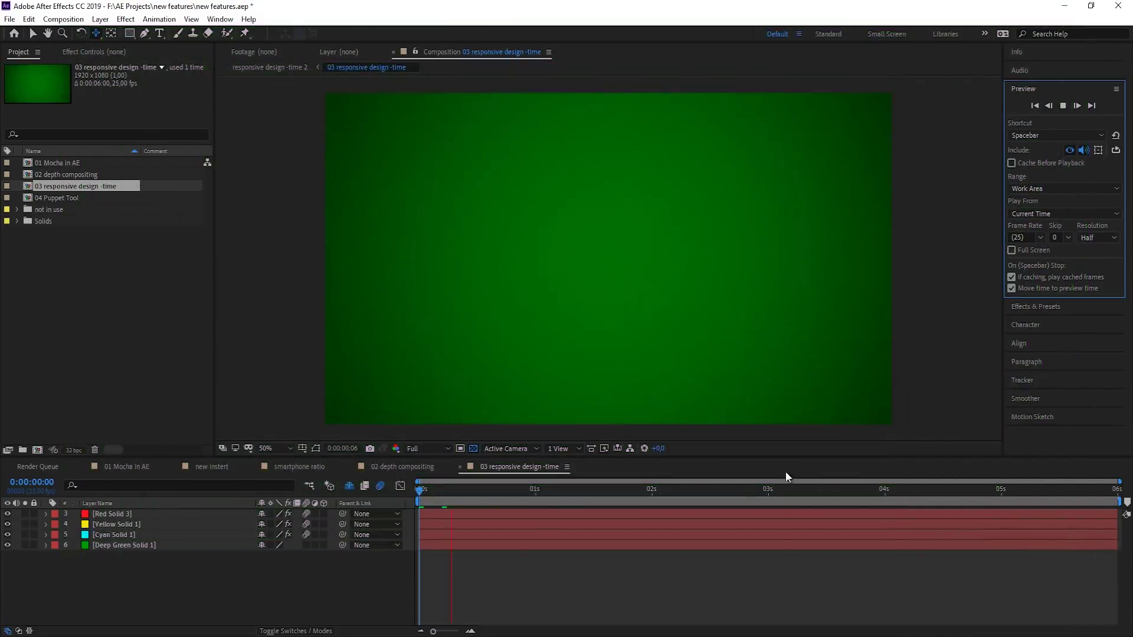
pyautogui.press('space')
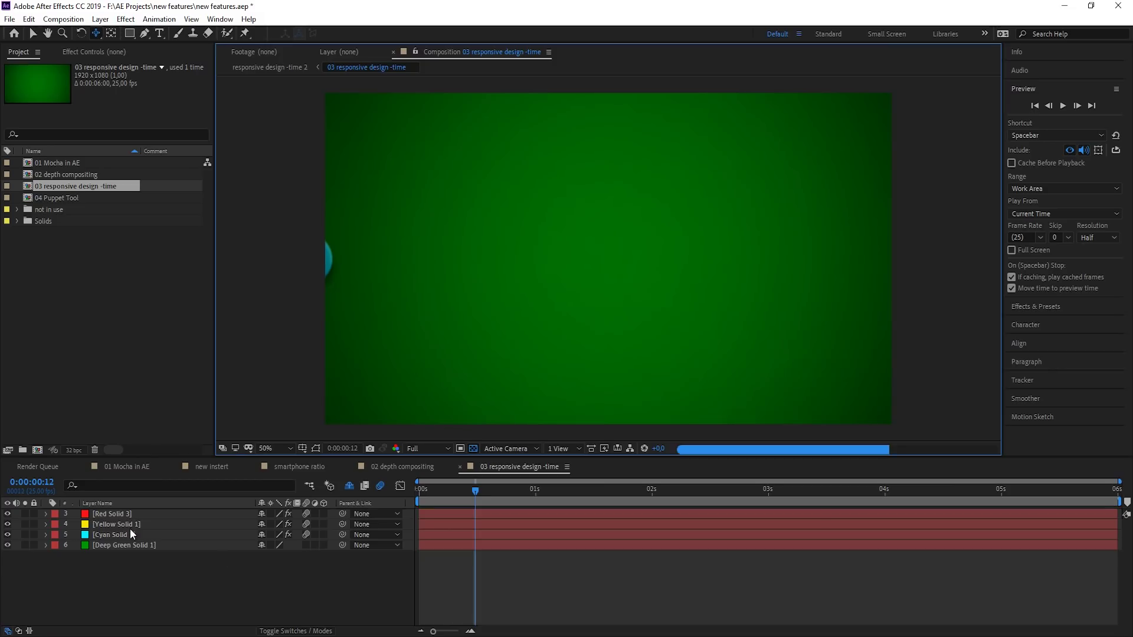
# Reveal the position keyframes of the red, yellow and cyan solids and inspect the red solid's X Position curve in the graph editor
pyautogui.moveTo(129, 526); pyautogui.dragTo(129, 519)
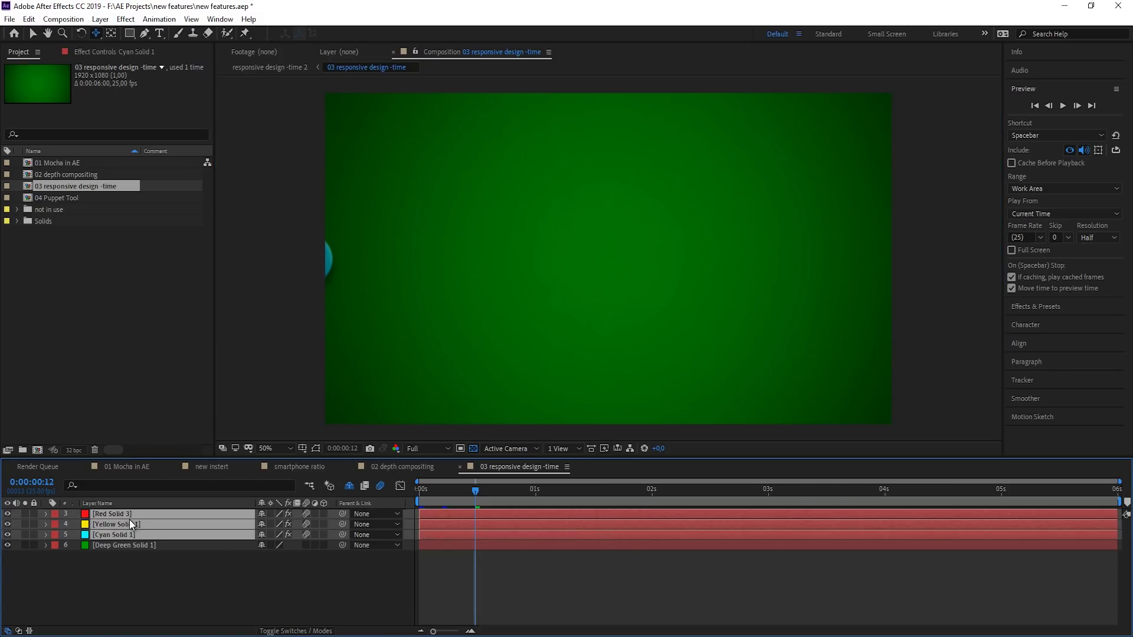
pyautogui.press('u')
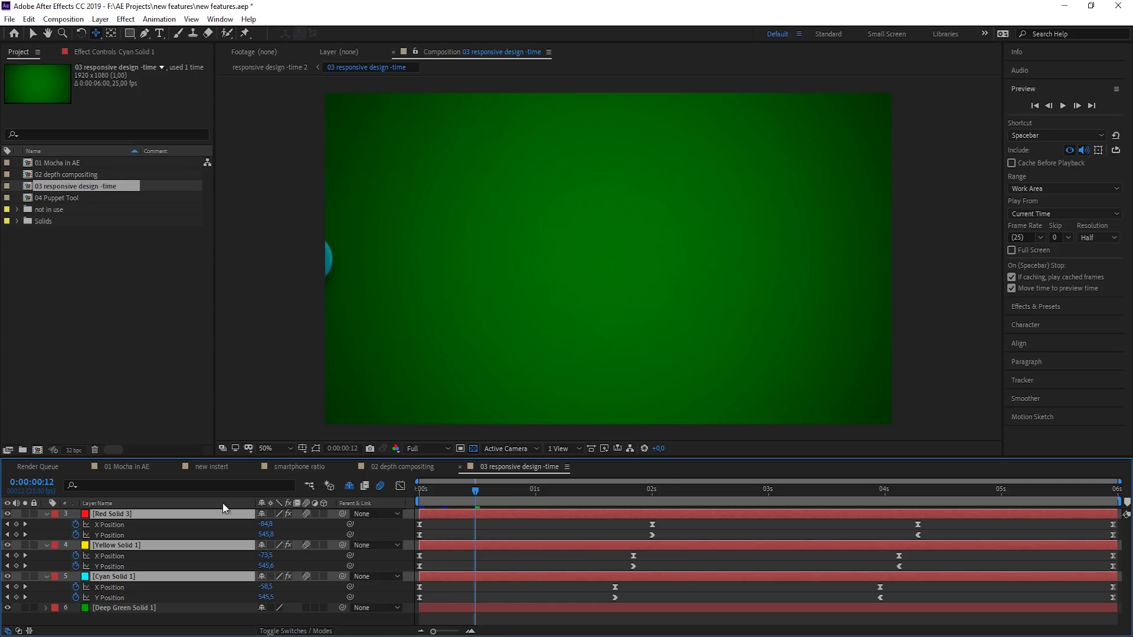
pyautogui.click(401, 485)
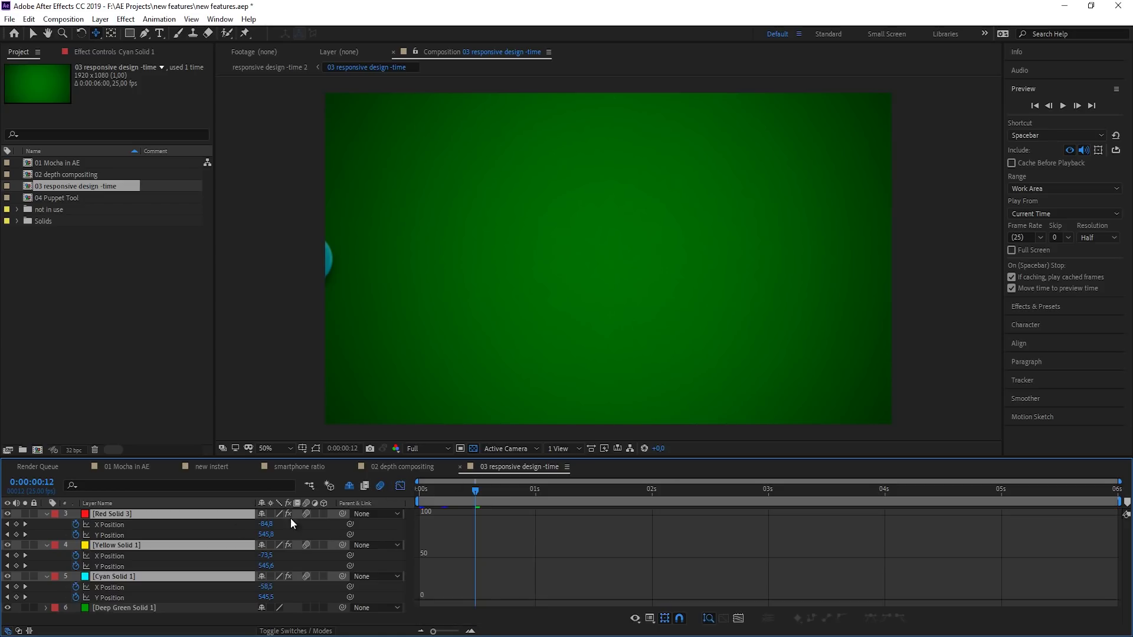
pyautogui.click(183, 527)
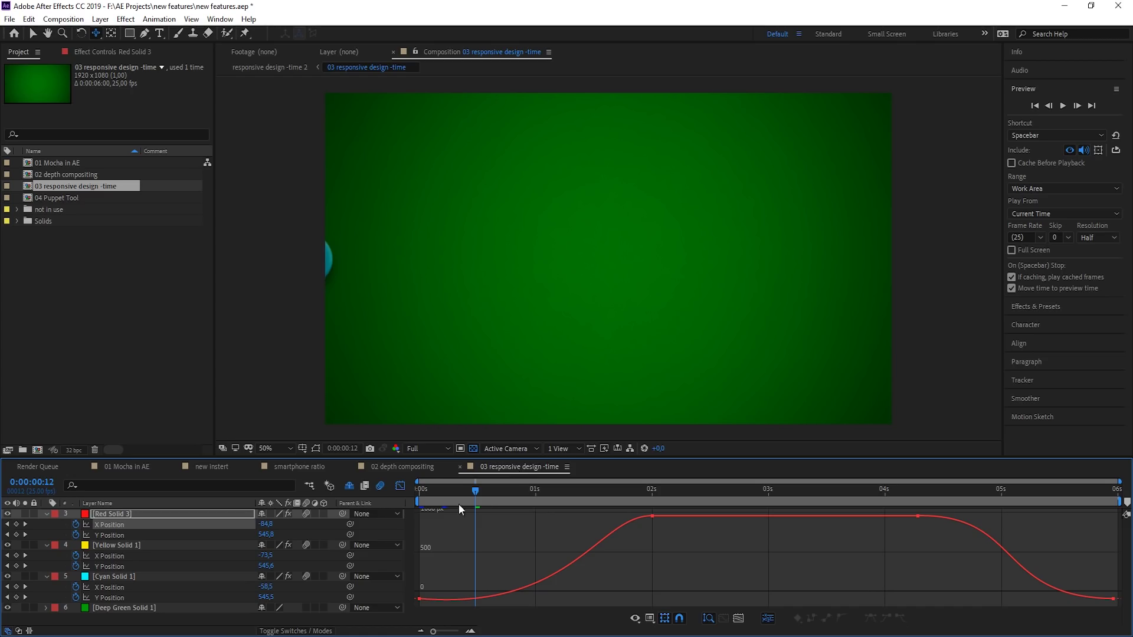
pyautogui.click(399, 486)
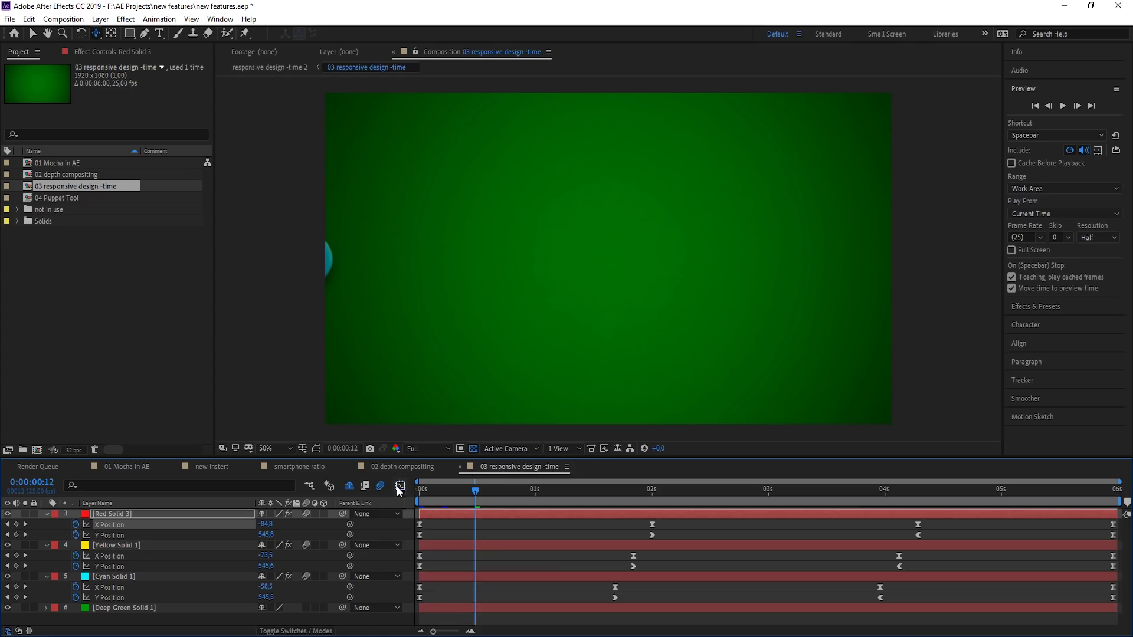
# Scrub and play through the timeline to examine how the circles move between their position keyframes
pyautogui.moveTo(443, 489); pyautogui.dragTo(415, 490)
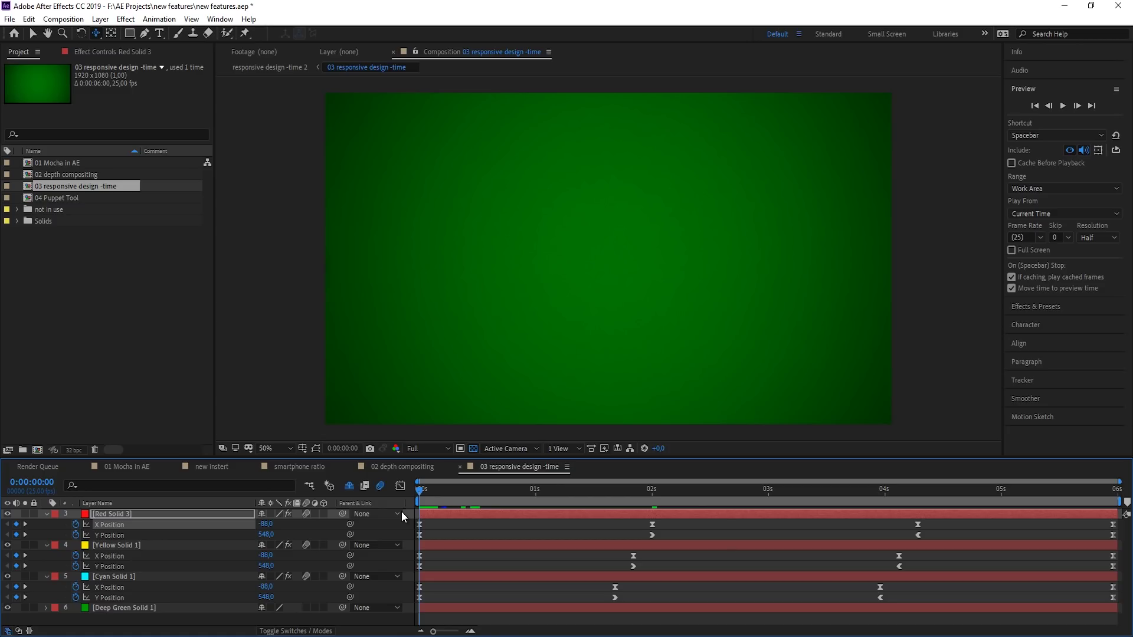
pyautogui.moveTo(419, 489); pyautogui.dragTo(801, 515)
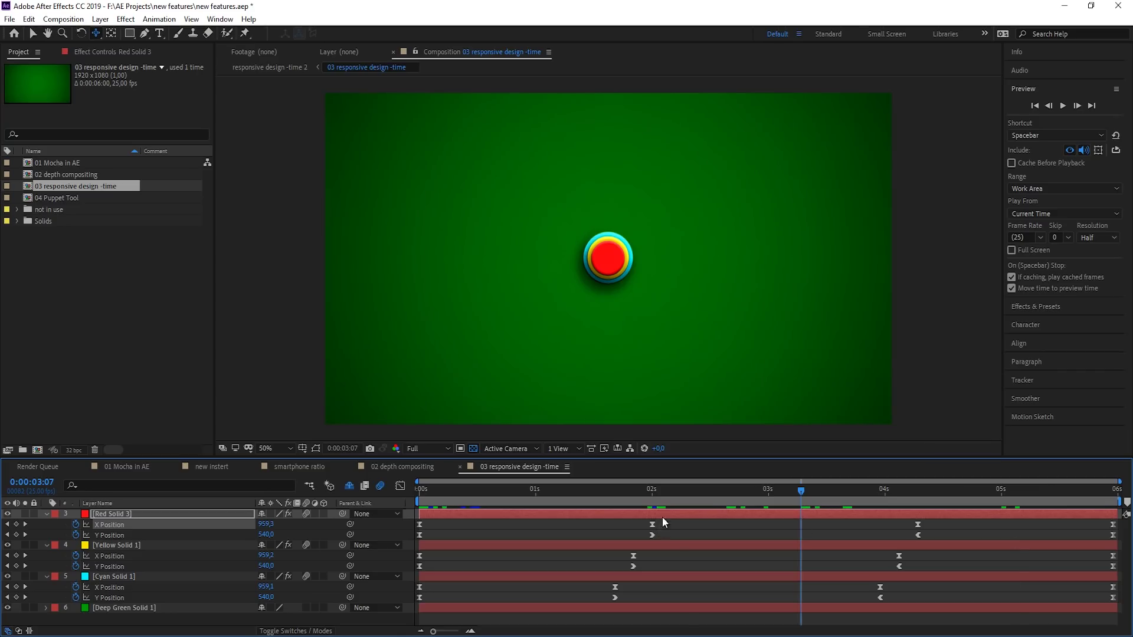
pyautogui.moveTo(654, 493); pyautogui.dragTo(665, 518)
pyautogui.press('j')
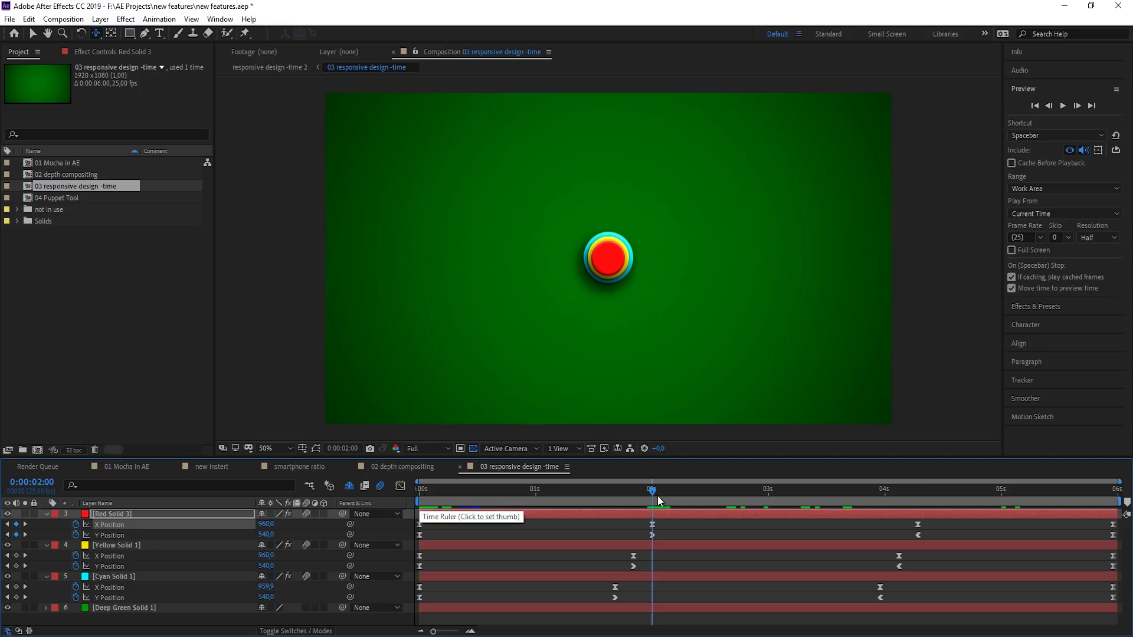
pyautogui.click(226, 20)
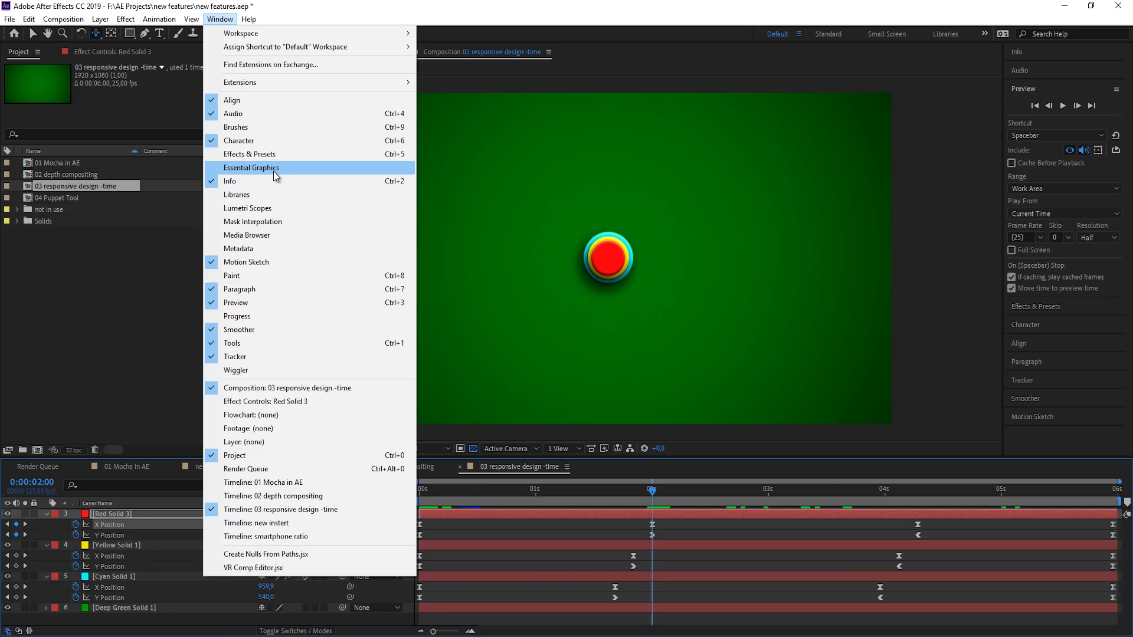
pyautogui.click(650, 490)
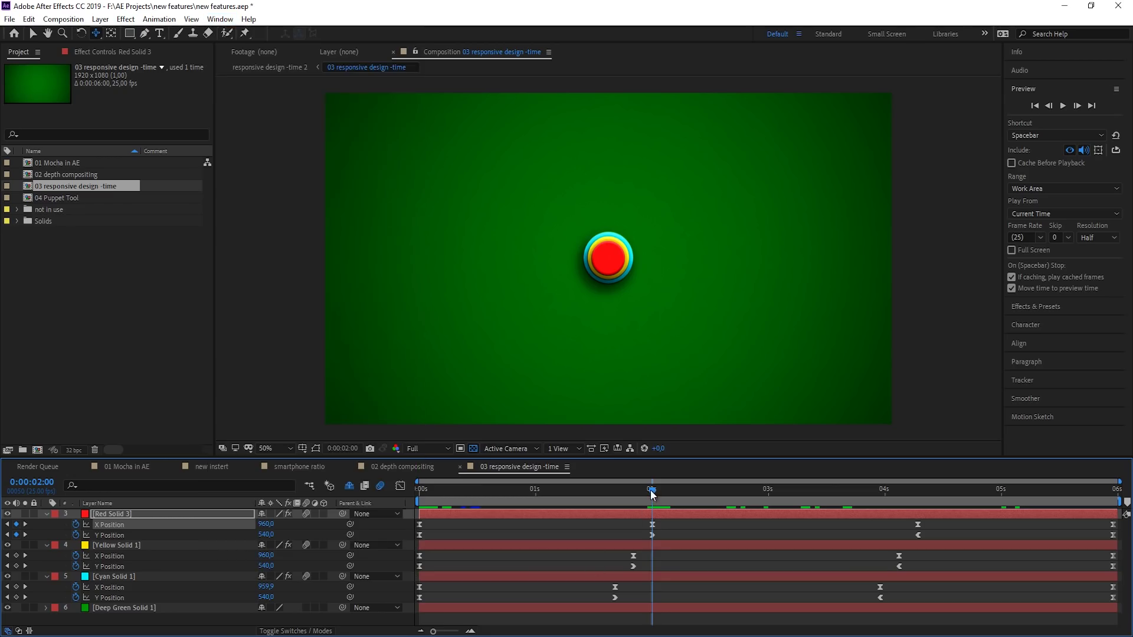
pyautogui.click(416, 490)
pyautogui.press('space')
pyautogui.press('space')
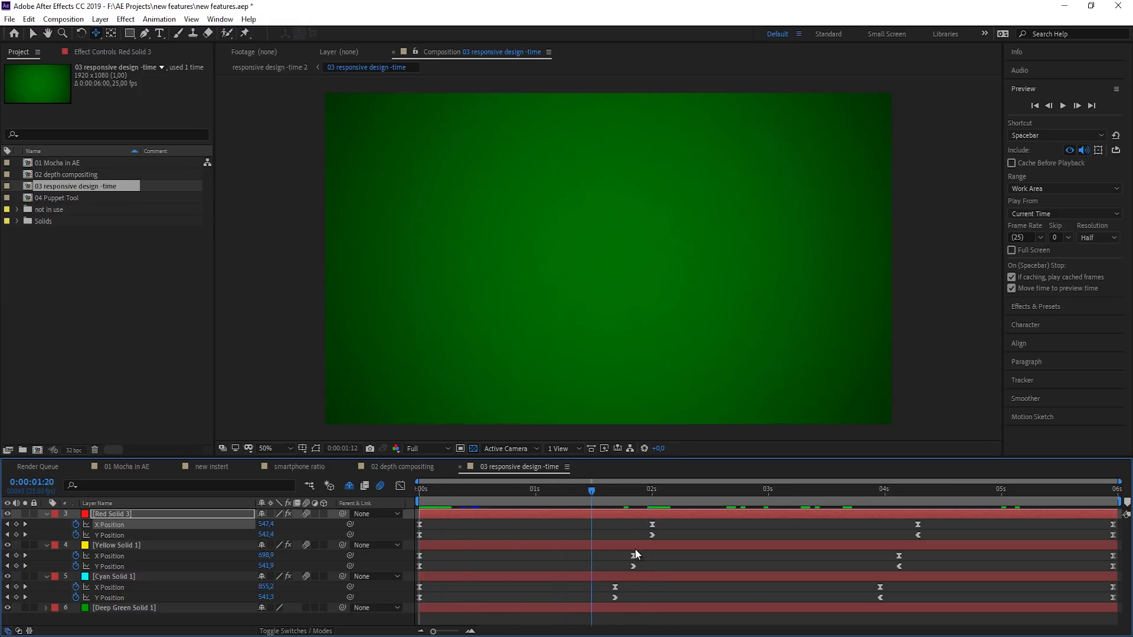
# End the work area at 2 seconds and create a protected region from it
pyautogui.moveTo(1119, 500); pyautogui.dragTo(308, 485)
pyautogui.click(651, 487)
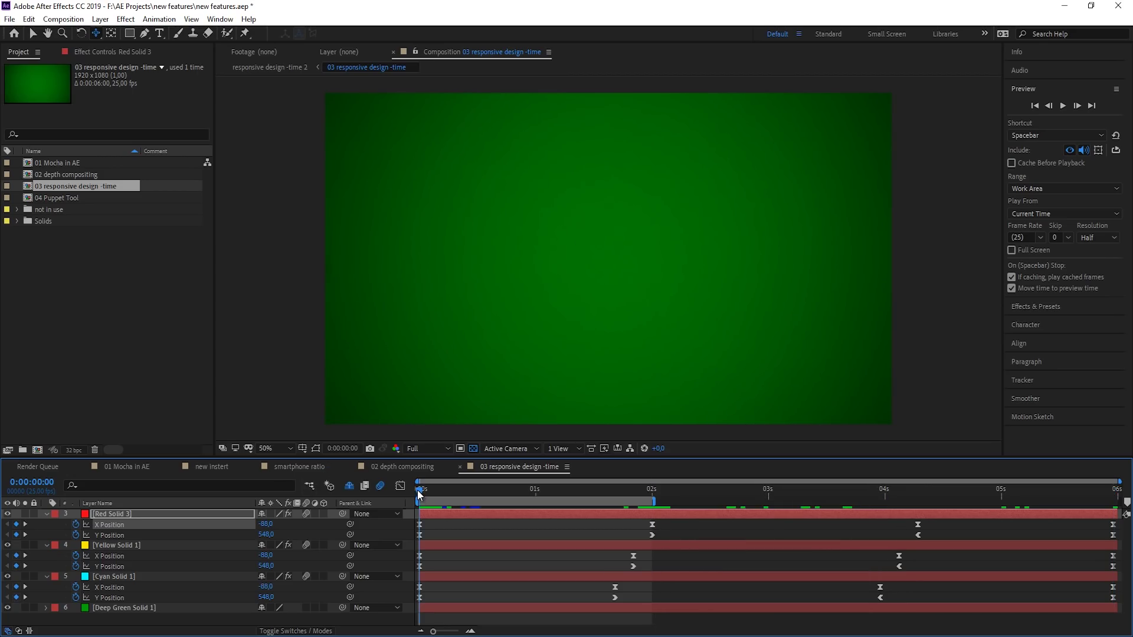
pyautogui.click(646, 490)
pyautogui.rightClick(610, 500)
pyautogui.rightClick(600, 497)
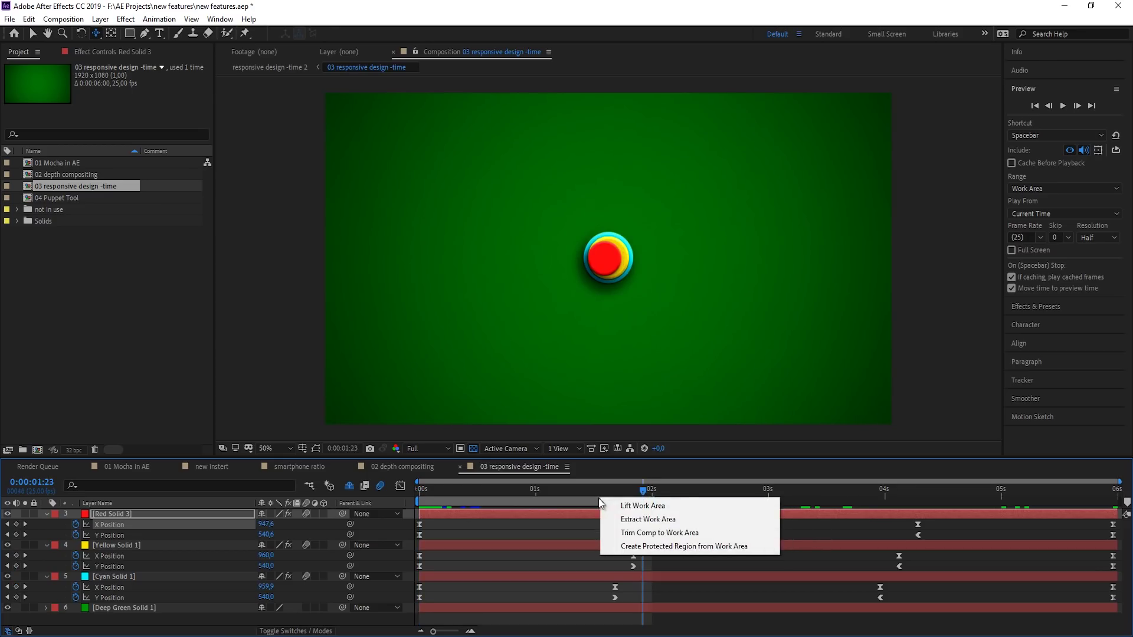
pyautogui.click(662, 548)
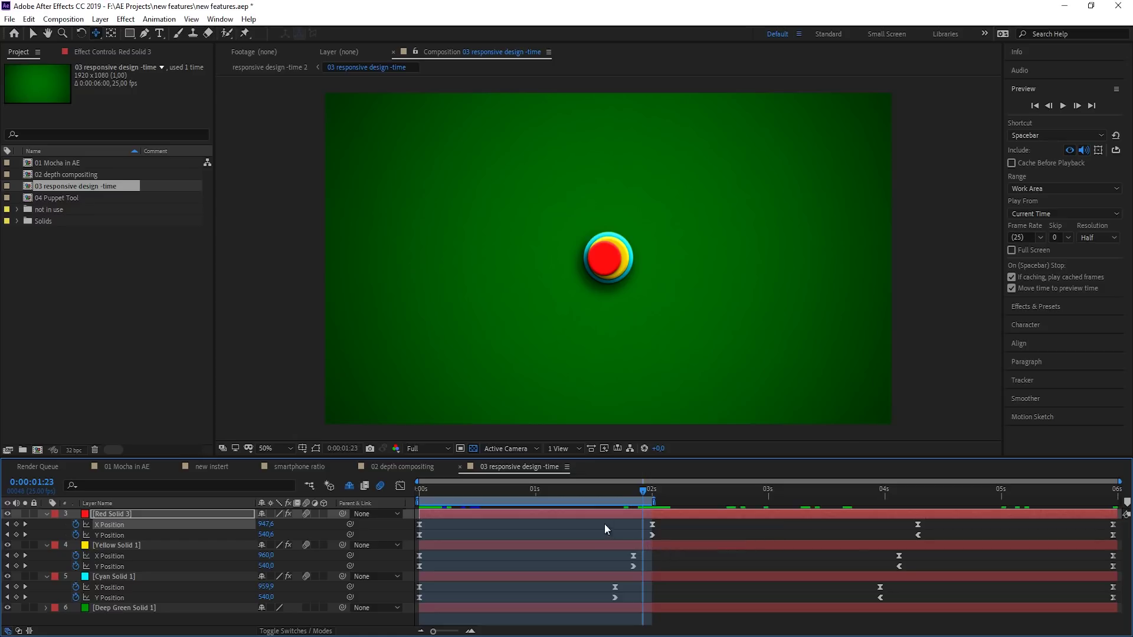
# Move the Cyan Solid 1 layer's third pair of X and Y Position keyframes to 0:00:04:00
pyautogui.moveTo(890, 493); pyautogui.dragTo(884, 497)
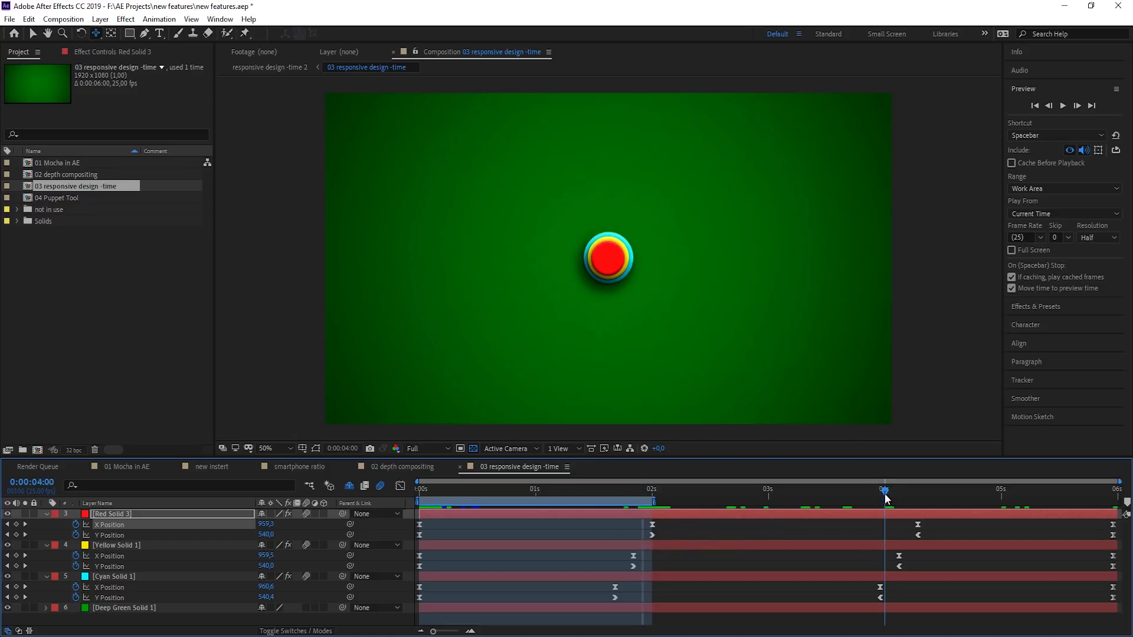
pyautogui.click(889, 495)
pyautogui.moveTo(890, 495); pyautogui.dragTo(884, 496)
pyautogui.moveTo(880, 587); pyautogui.dragTo(885, 587)
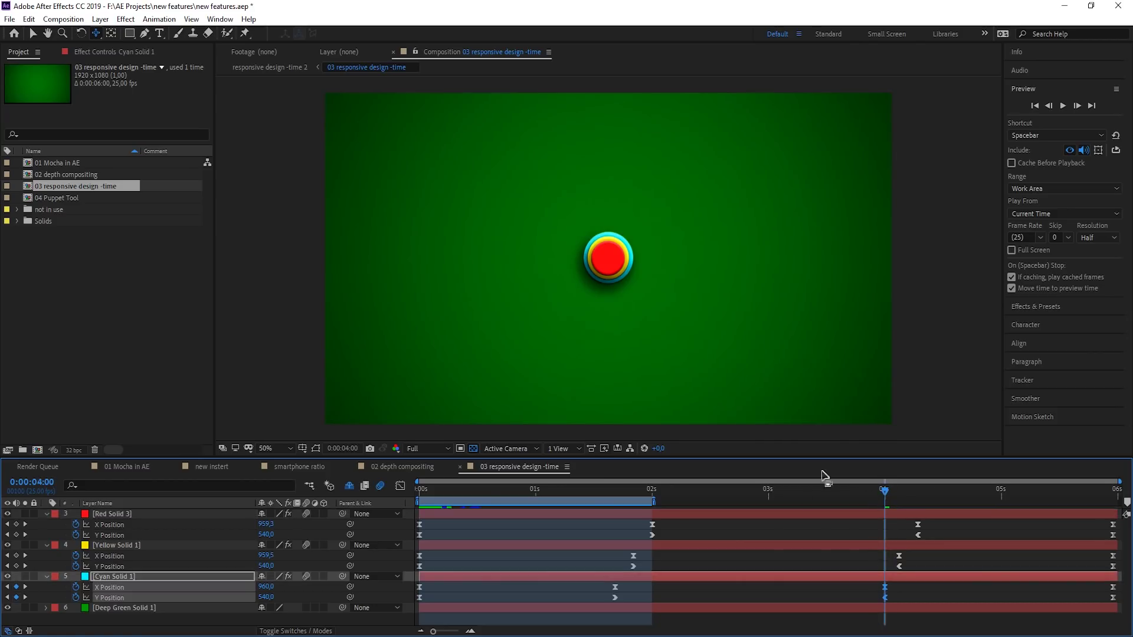
# Add a composition marker at 0:00:04:00, where the circles' exit animation begins
pyautogui.moveTo(885, 493)
pyautogui.mouseDown()
pyautogui.moveTo(859, 492)
pyautogui.moveTo(885, 493)
pyautogui.mouseUp()
pyautogui.moveTo(1127, 503)
pyautogui.mouseDown()
pyautogui.moveTo(885, 504)
pyautogui.moveTo(833, 491)
pyautogui.mouseUp()
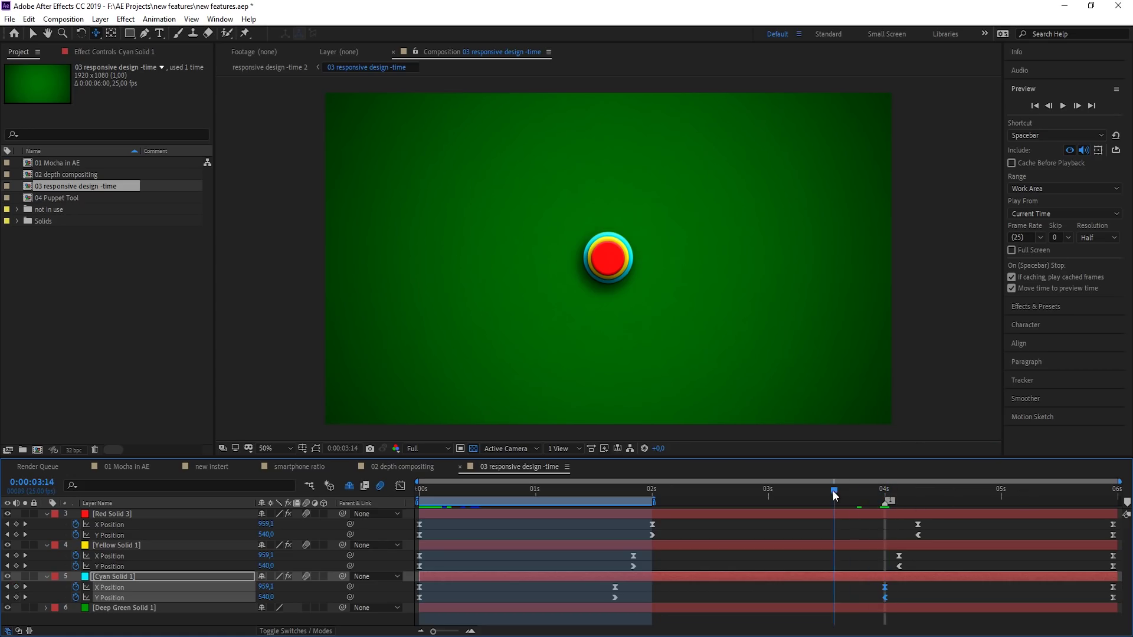
# Add a second composition marker at 0:00:03:14, delete it, and return to 0:00:04:00
pyautogui.click(1128, 504)
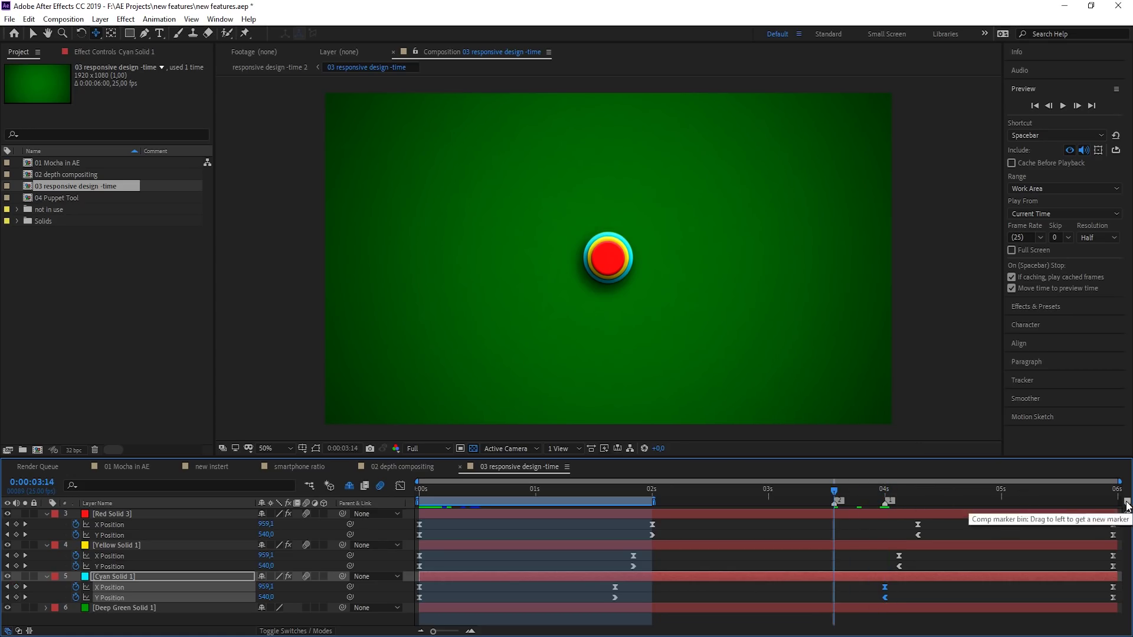
pyautogui.keyDown('ctrl'); pyautogui.click(833, 503); pyautogui.keyUp('ctrl')
pyautogui.moveTo(880, 488); pyautogui.dragTo(885, 489)
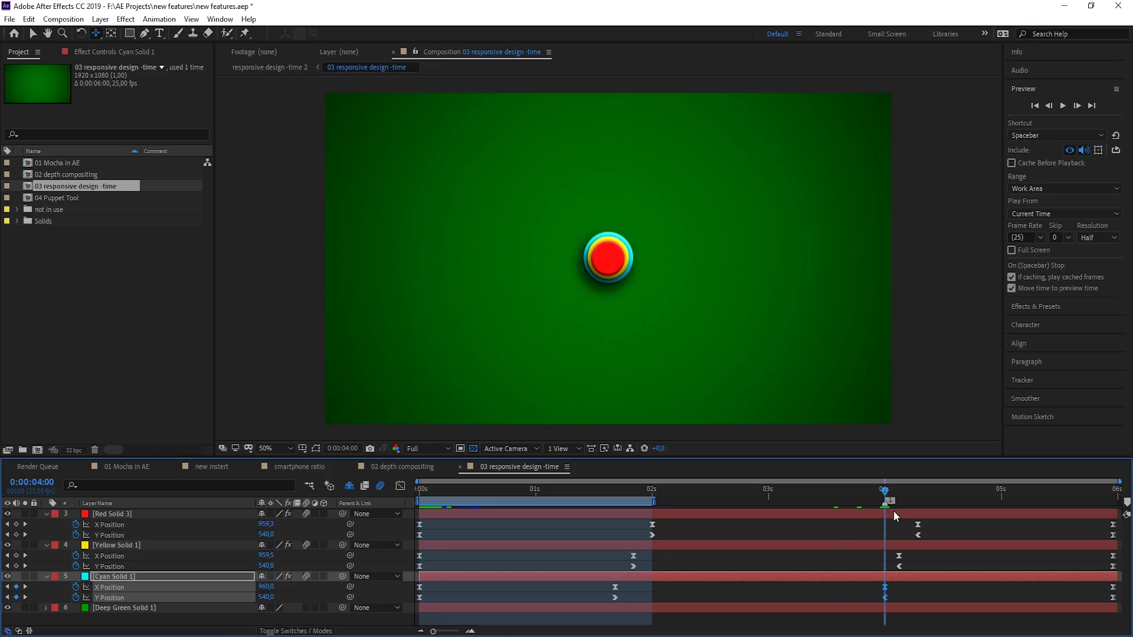
# Turn the 4-second composition marker into a protected region and extend it to the end of the composition
pyautogui.doubleClick(888, 501)
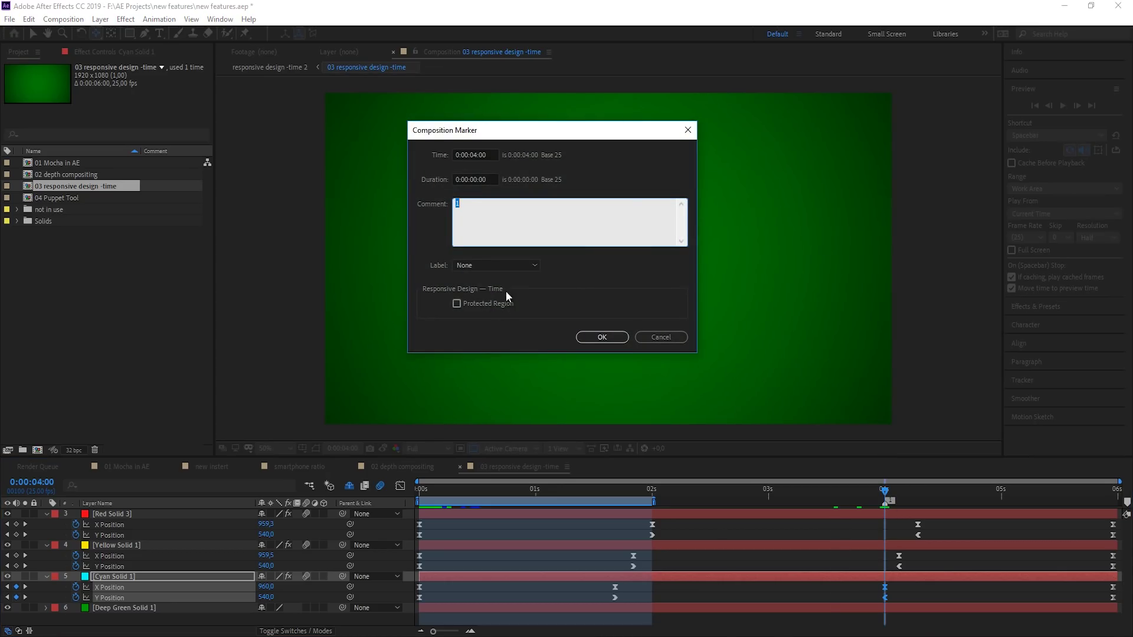
pyautogui.click(457, 303)
pyautogui.click(602, 336)
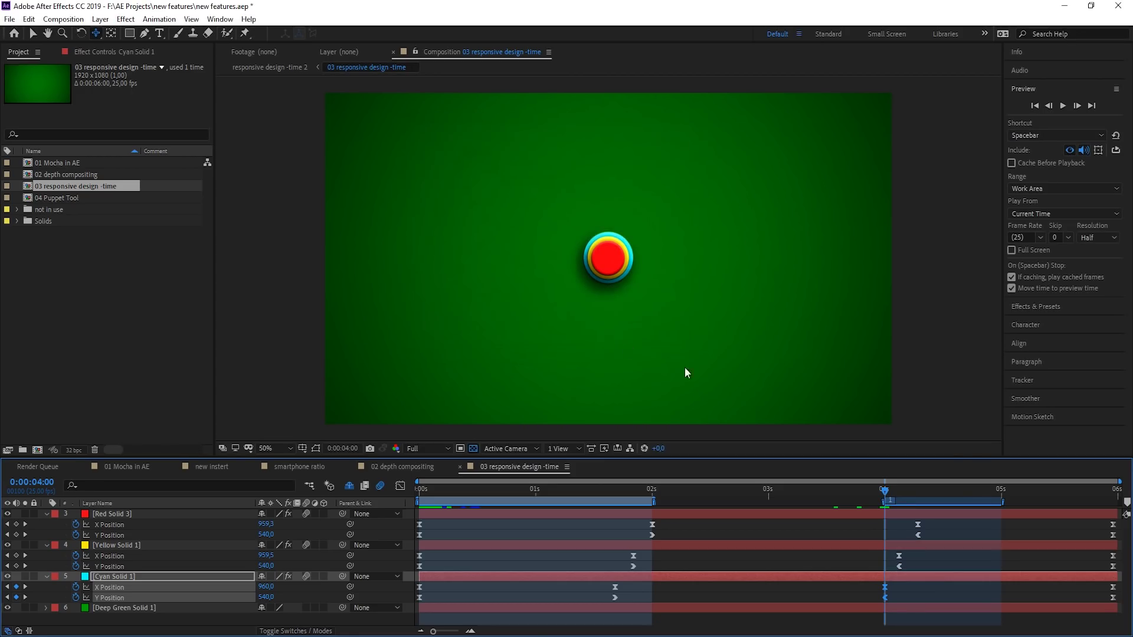
pyautogui.moveTo(1006, 501); pyautogui.dragTo(1117, 501)
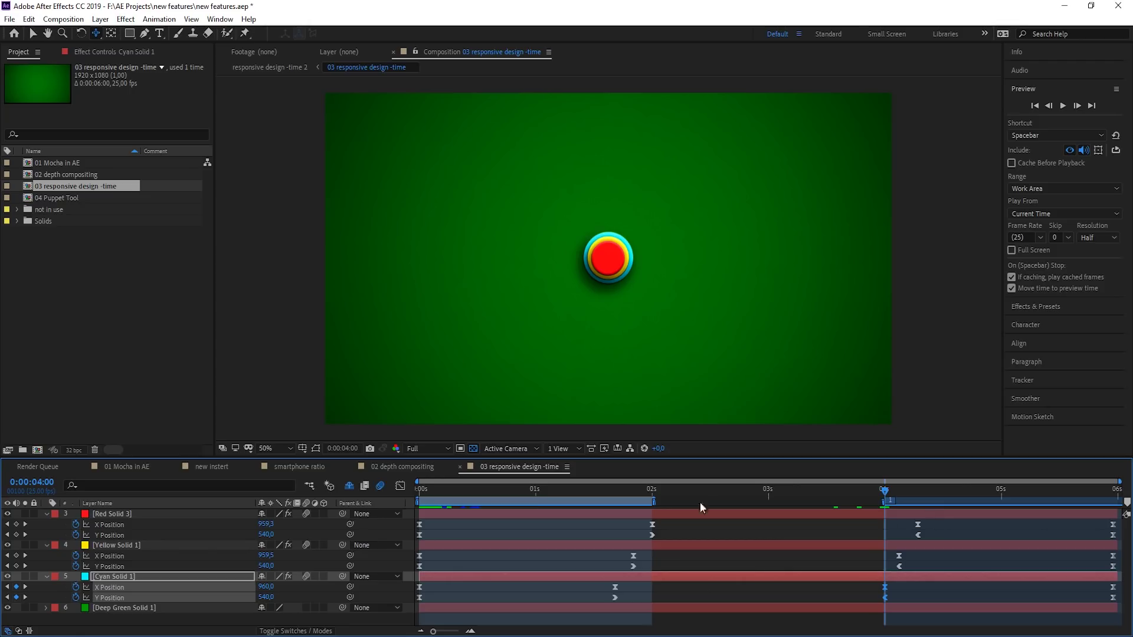
# Collapse the keyframe properties of the red, yellow and cyan solid layers
pyautogui.click(45, 515)
pyautogui.click(46, 524)
pyautogui.click(47, 535)
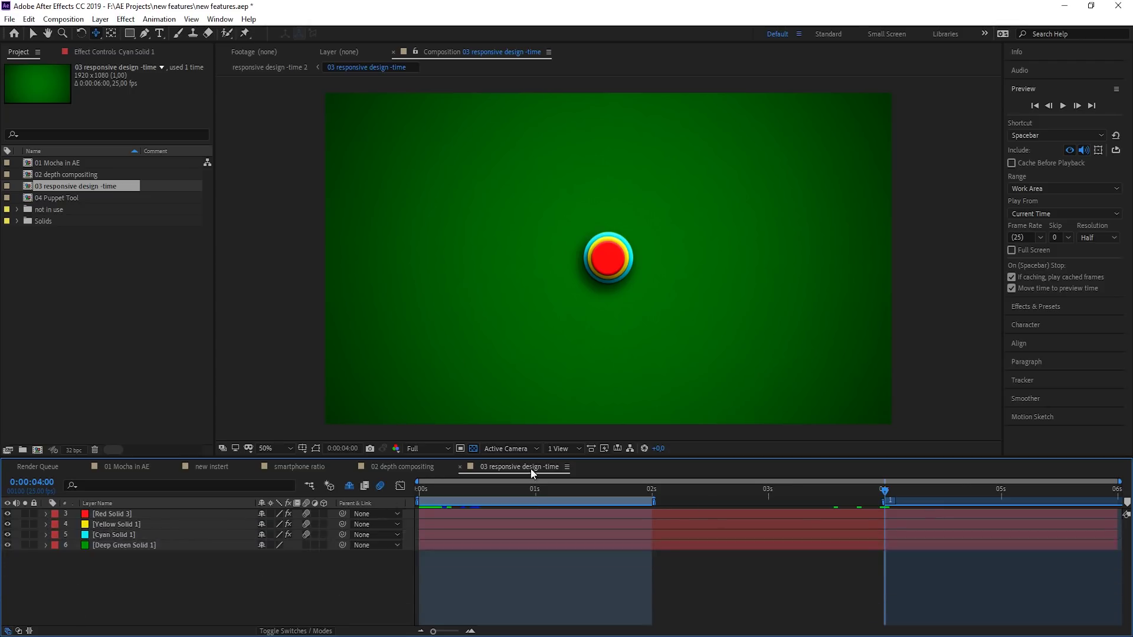
# Nest 03 responsive design -time in a new composition and set the new composition's duration to 0:00:20:00
pyautogui.click(75, 187)
pyautogui.moveTo(73, 187); pyautogui.dragTo(41, 453)
pyautogui.moveTo(103, 218); pyautogui.dragTo(97, 218)
pyautogui.write('20:00')
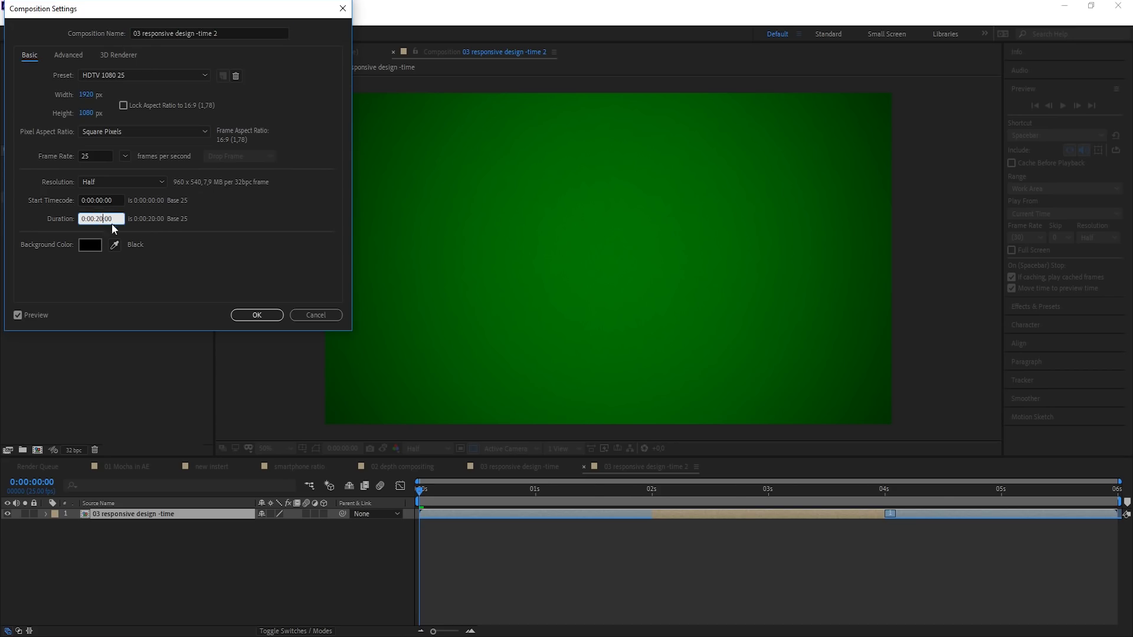
pyautogui.click(257, 314)
# Enable time remapping on the nested 03 responsive design -time layer and extend its end to about 14 seconds
pyautogui.moveTo(441, 492); pyautogui.dragTo(499, 508)
pyautogui.press('space')
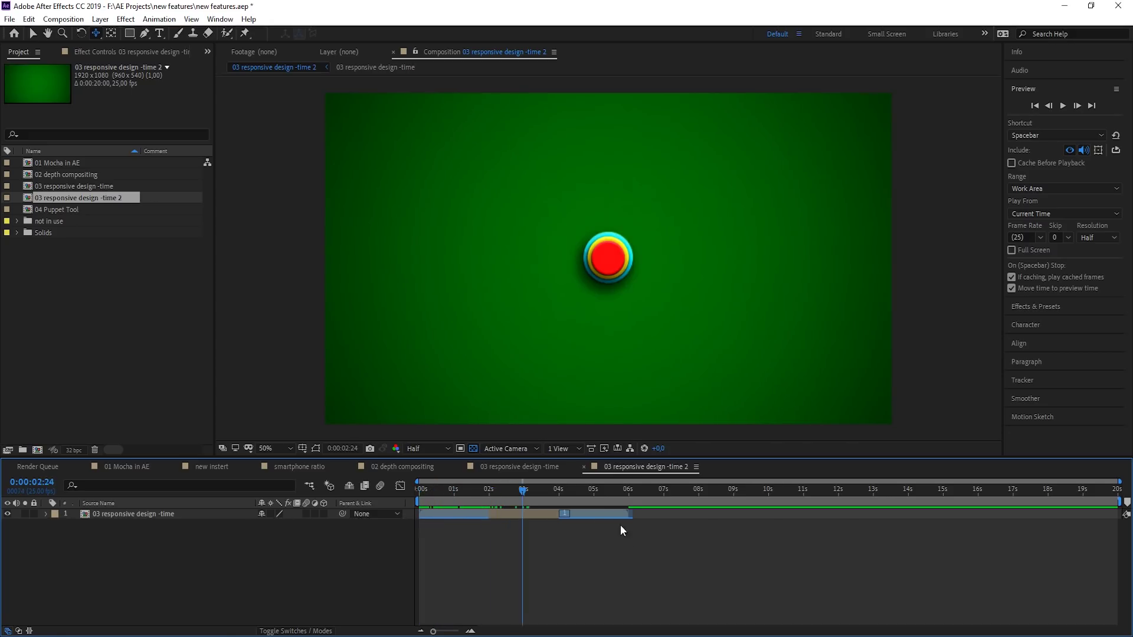
pyautogui.rightClick(538, 513)
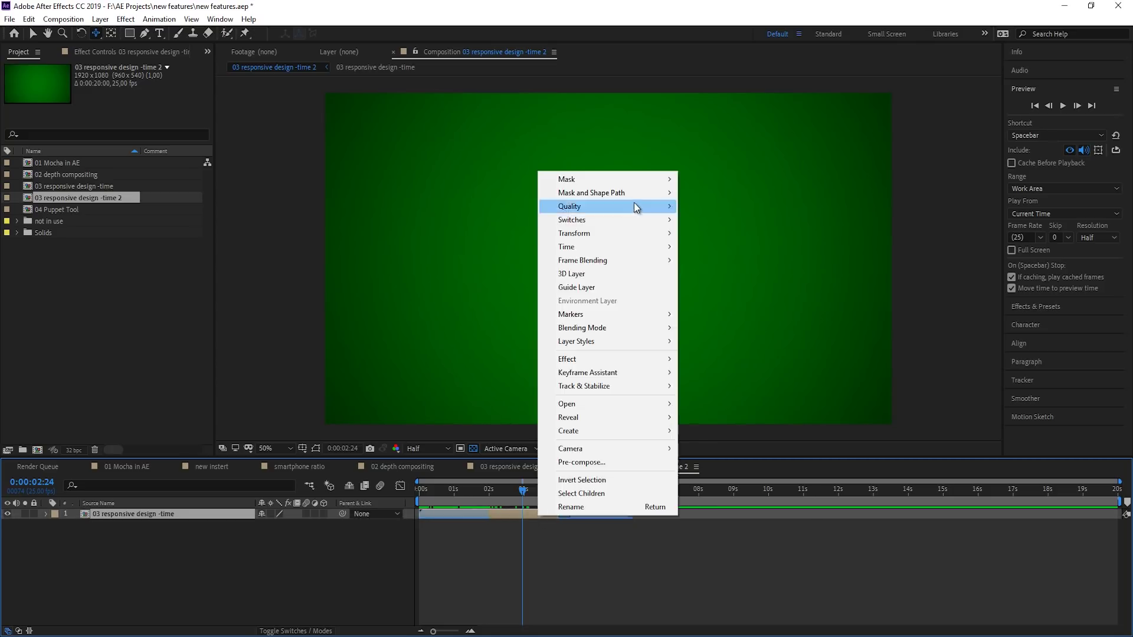
pyautogui.hotkey('ctrl', 'alt', 't')
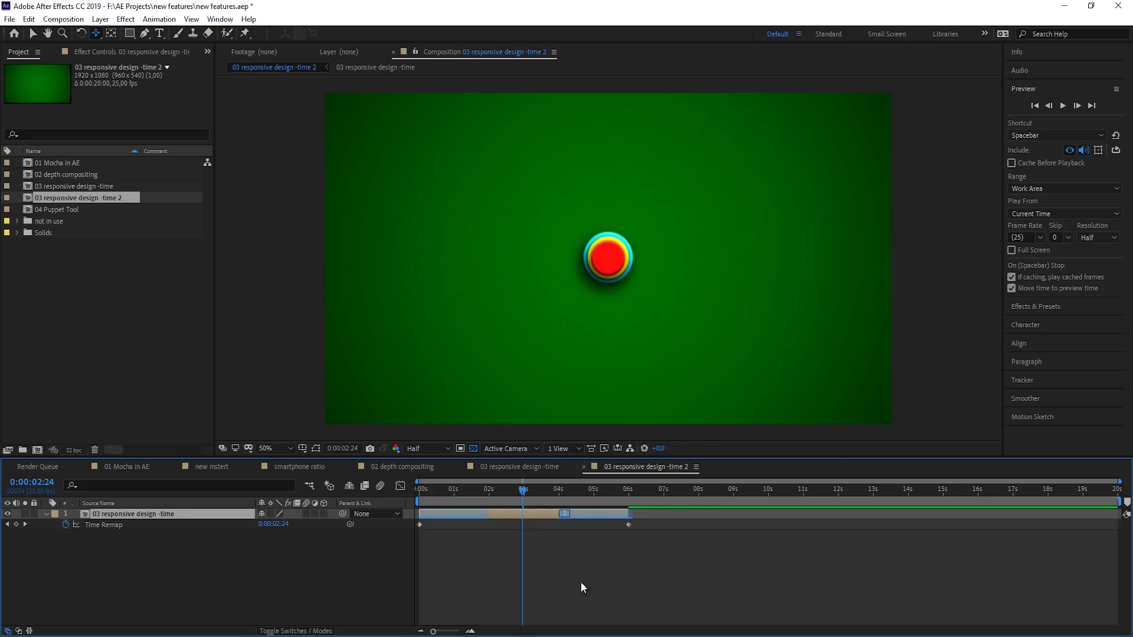
pyautogui.moveTo(632, 517); pyautogui.dragTo(906, 521)
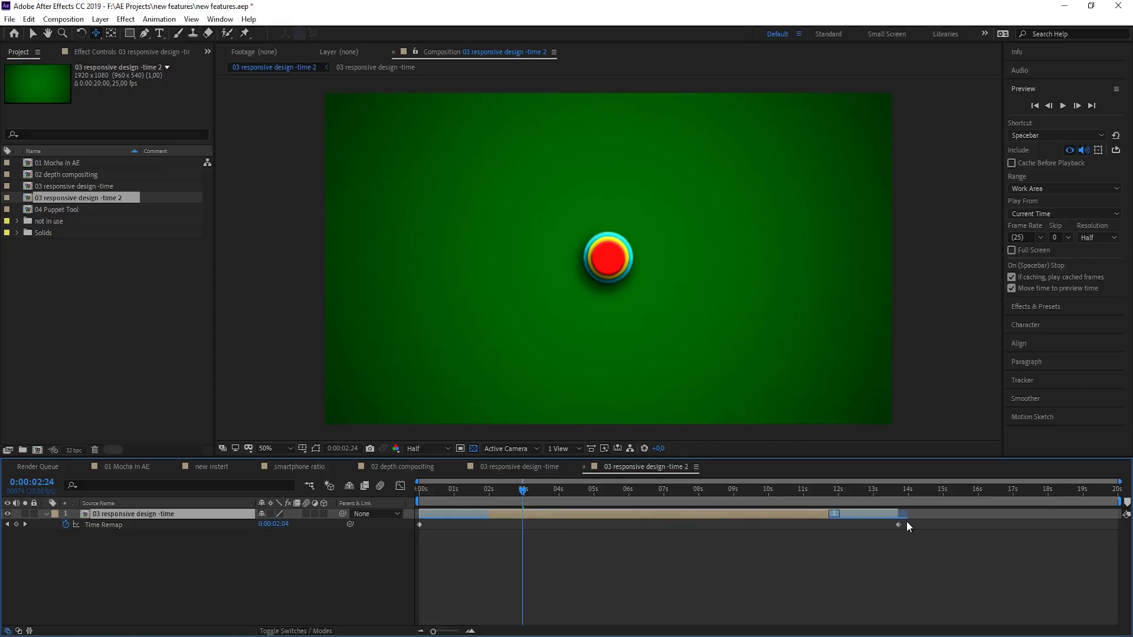
pyautogui.moveTo(429, 494); pyautogui.dragTo(477, 549)
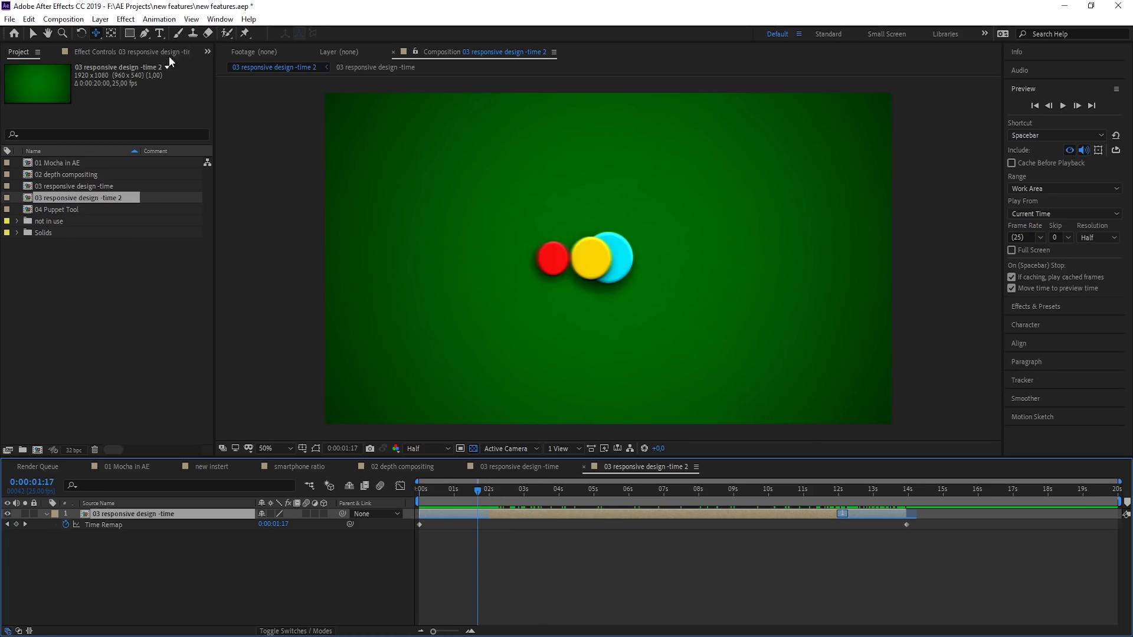
pyautogui.click(78, 21)
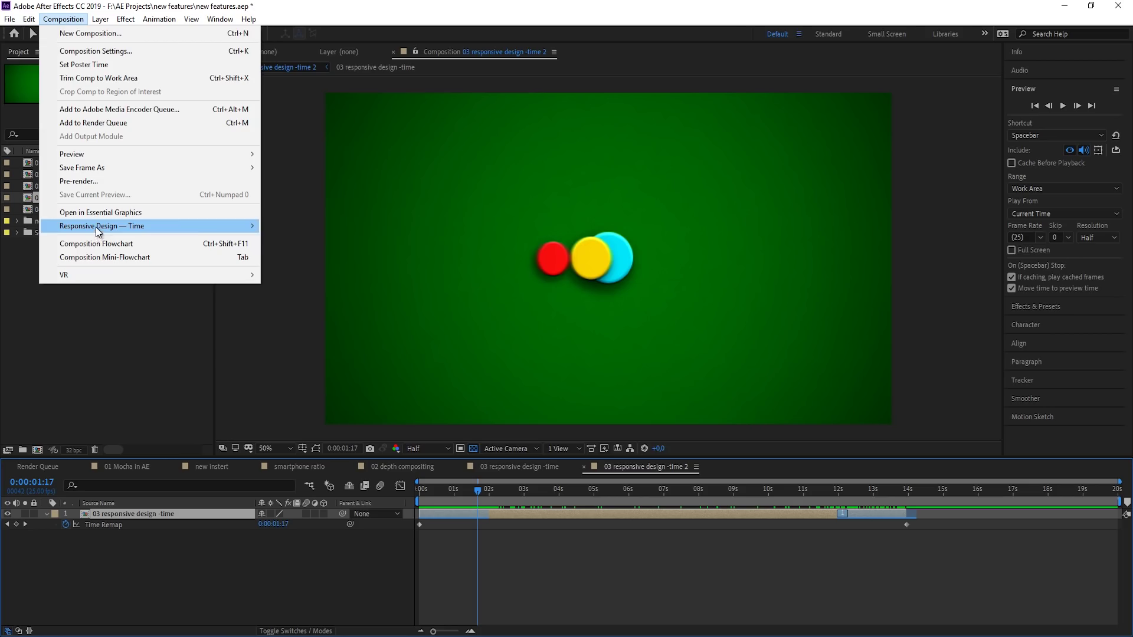
pyautogui.moveTo(94, 229)
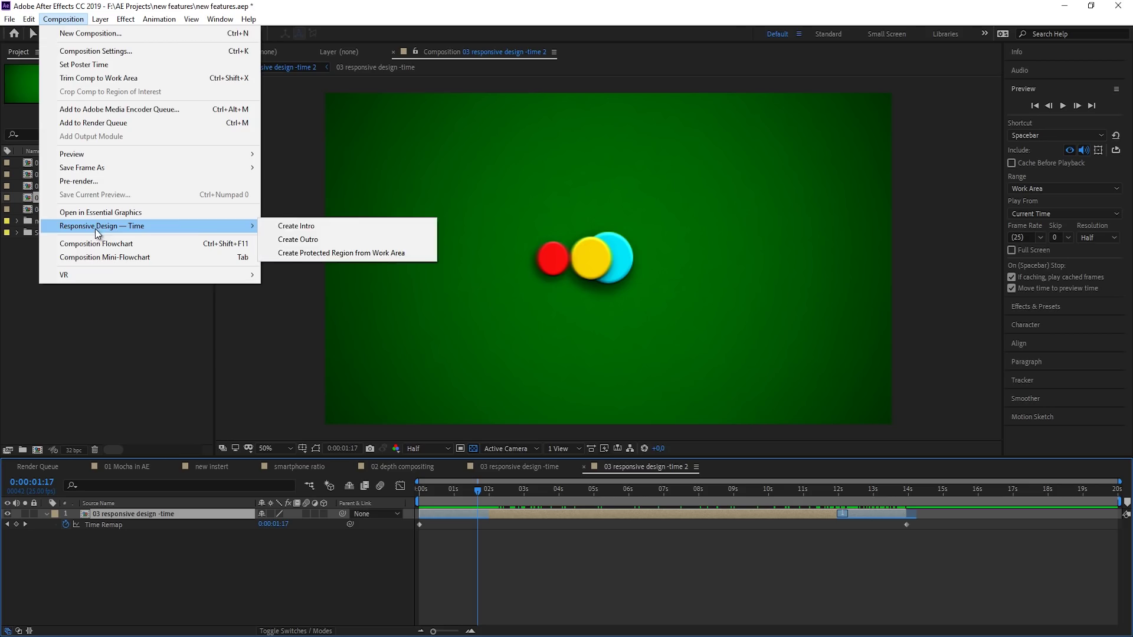
pyautogui.click(324, 230)
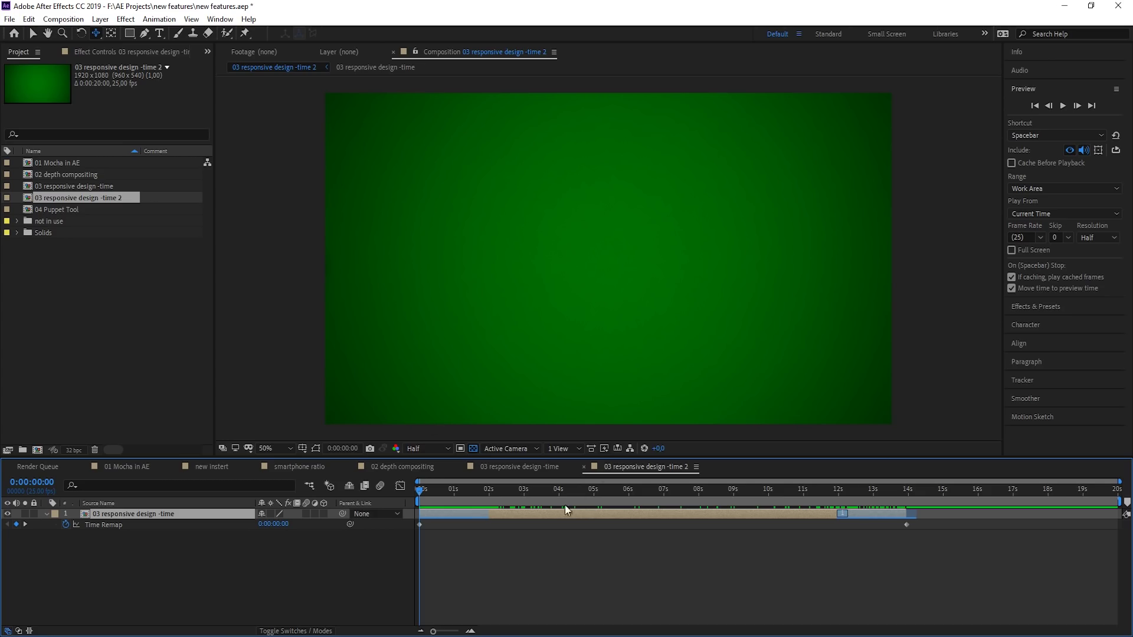
pyautogui.click(63, 19)
pyautogui.moveTo(143, 222)
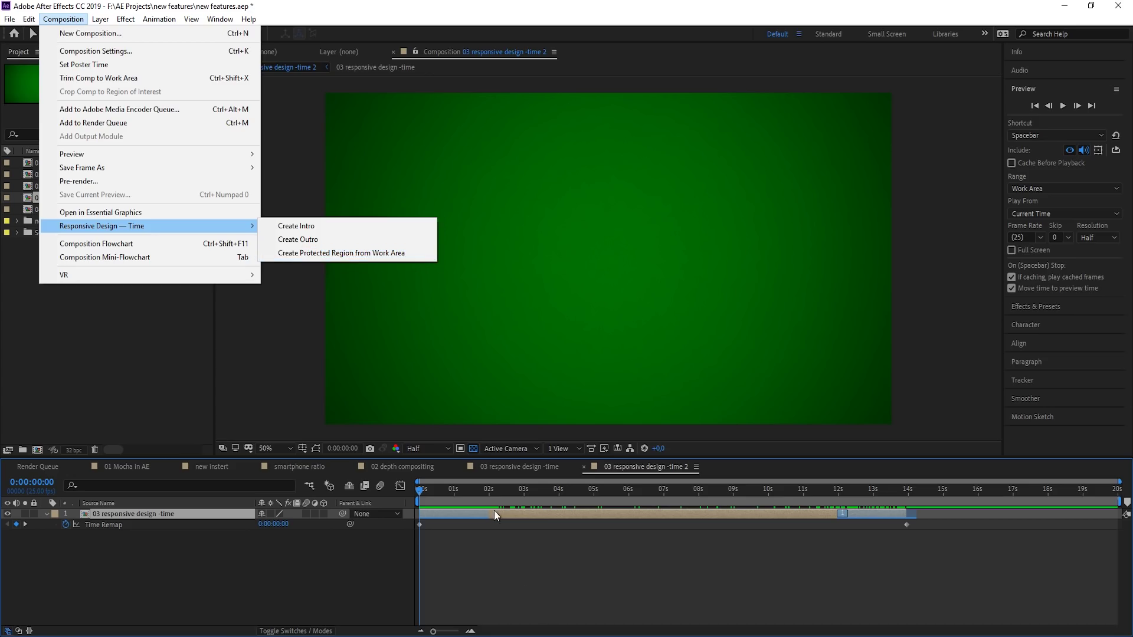
pyautogui.click(495, 570)
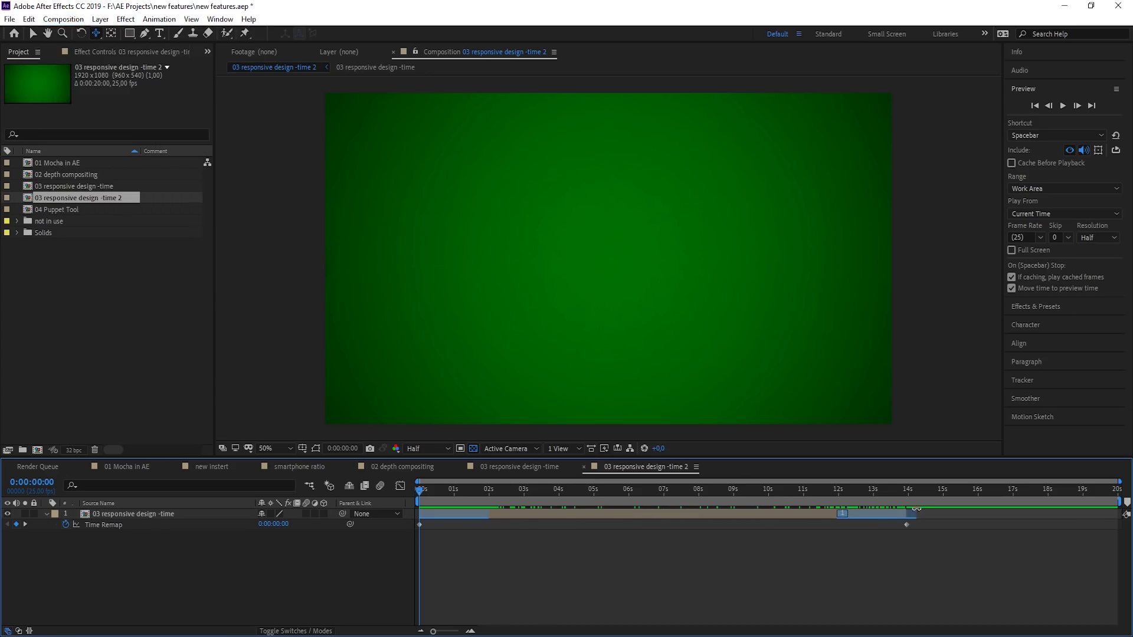
# Shorten the nested 03 responsive design -time layer to end at about 10 seconds and preview the animation
pyautogui.moveTo(917, 513); pyautogui.dragTo(772, 515)
pyautogui.press('space')
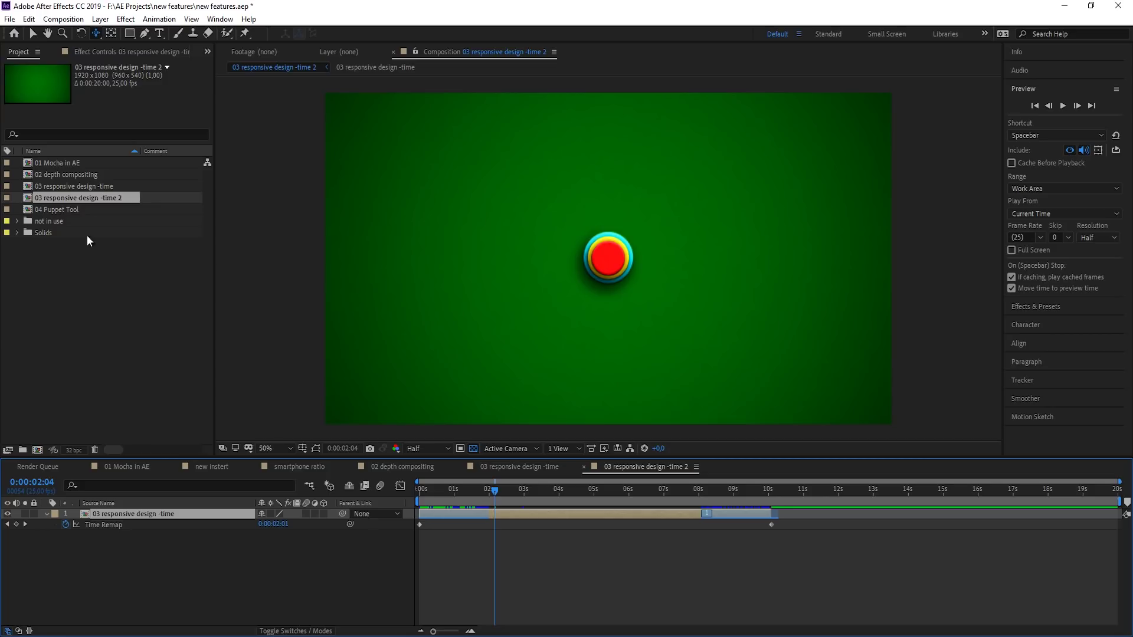
# Create a new composition from the track footage in the not in use folder and set its duration to 0;00;40;14
pyautogui.click(18, 222)
pyautogui.moveTo(55, 340); pyautogui.dragTo(36, 450)
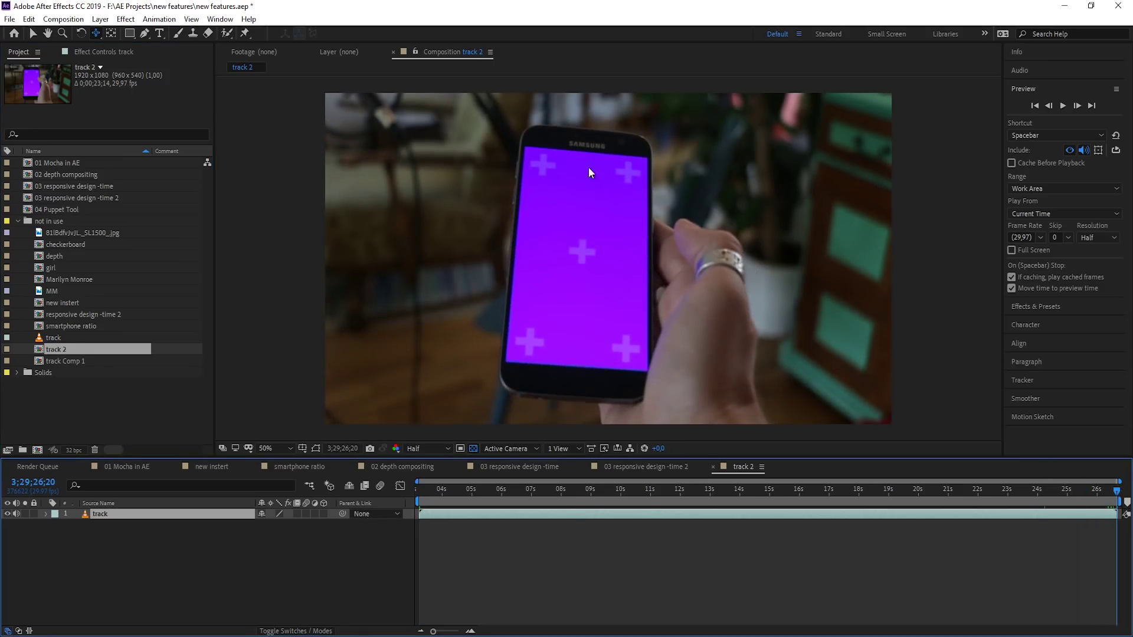
pyautogui.click(63, 19)
pyautogui.click(83, 48)
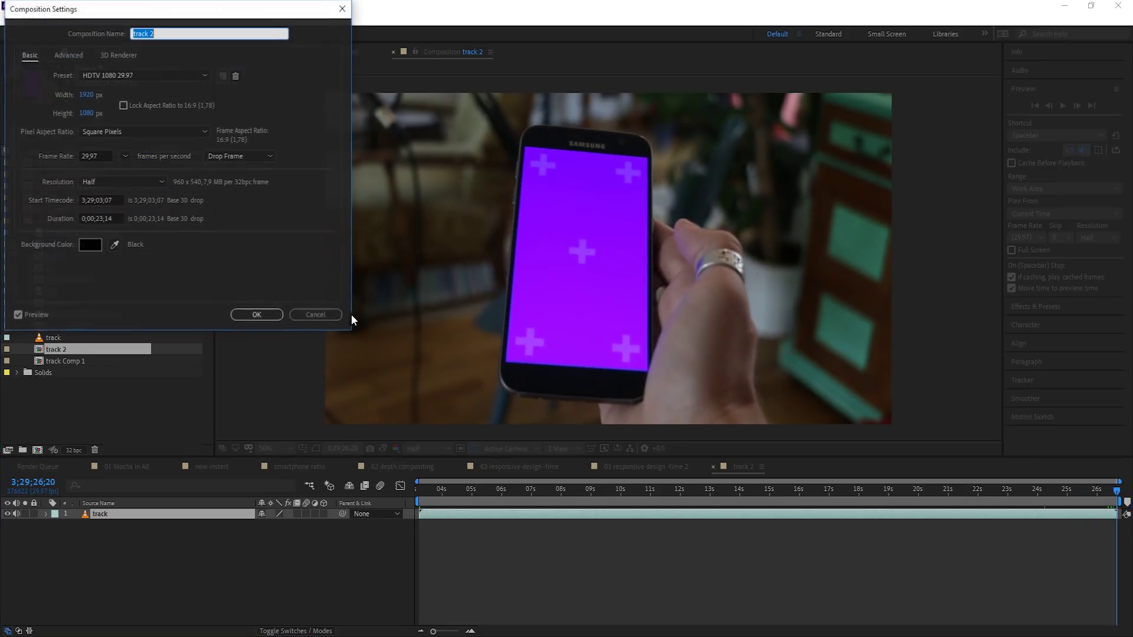
pyautogui.click(97, 218)
pyautogui.doubleClick(97, 218)
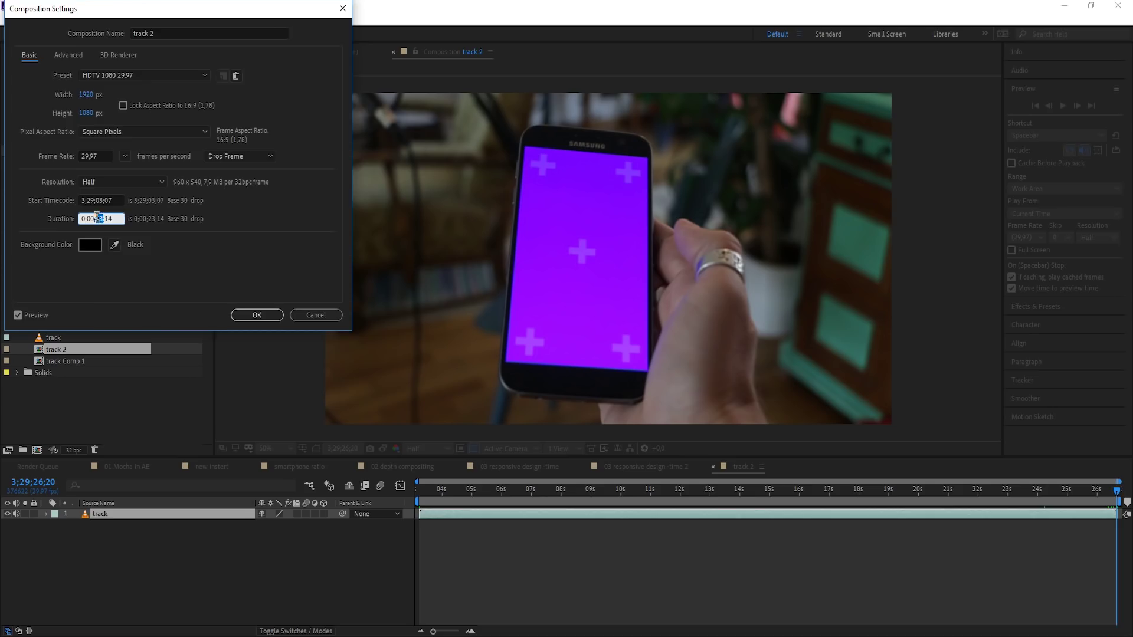
pyautogui.write('40')
pyautogui.press('Return')
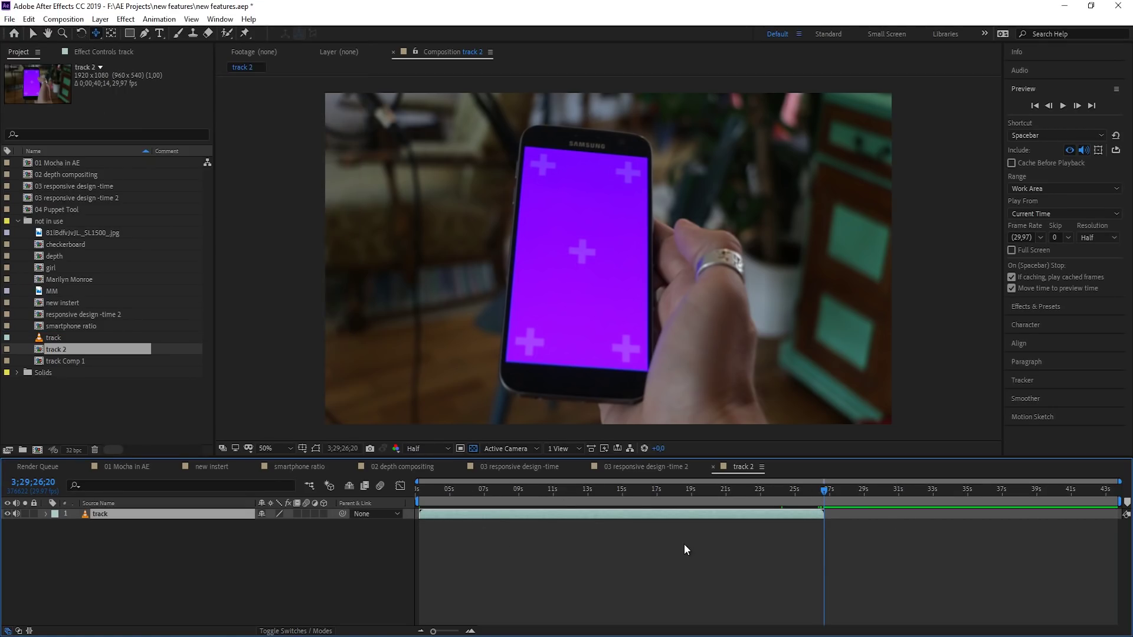
# Enable time remapping on the track layer and extend its end to about the 30-second mark
pyautogui.rightClick(637, 516)
pyautogui.moveTo(708, 247)
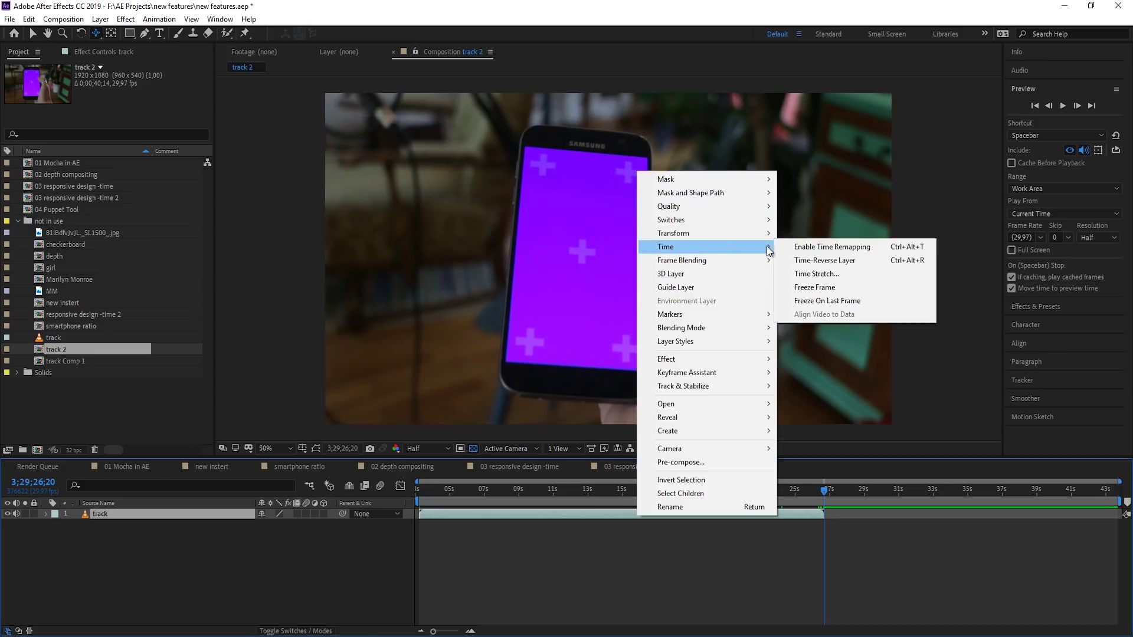
pyautogui.click(797, 247)
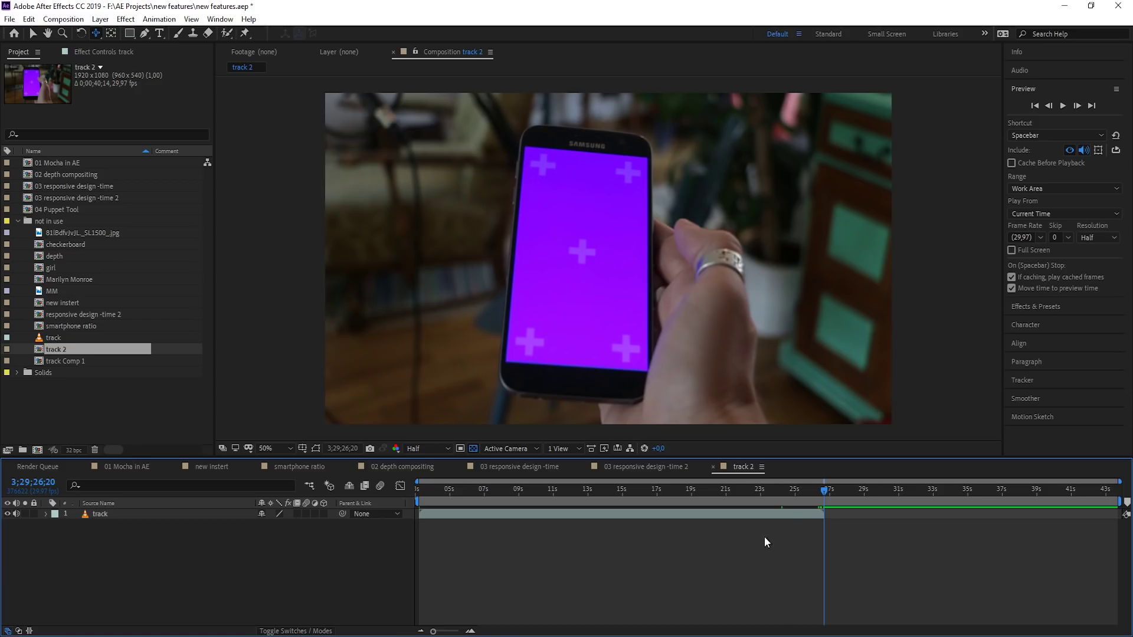
pyautogui.click(779, 513)
pyautogui.moveTo(823, 517); pyautogui.dragTo(946, 511)
pyautogui.click(866, 499)
pyautogui.moveTo(866, 498); pyautogui.dragTo(713, 515)
pyautogui.hotkey('alt', ']')
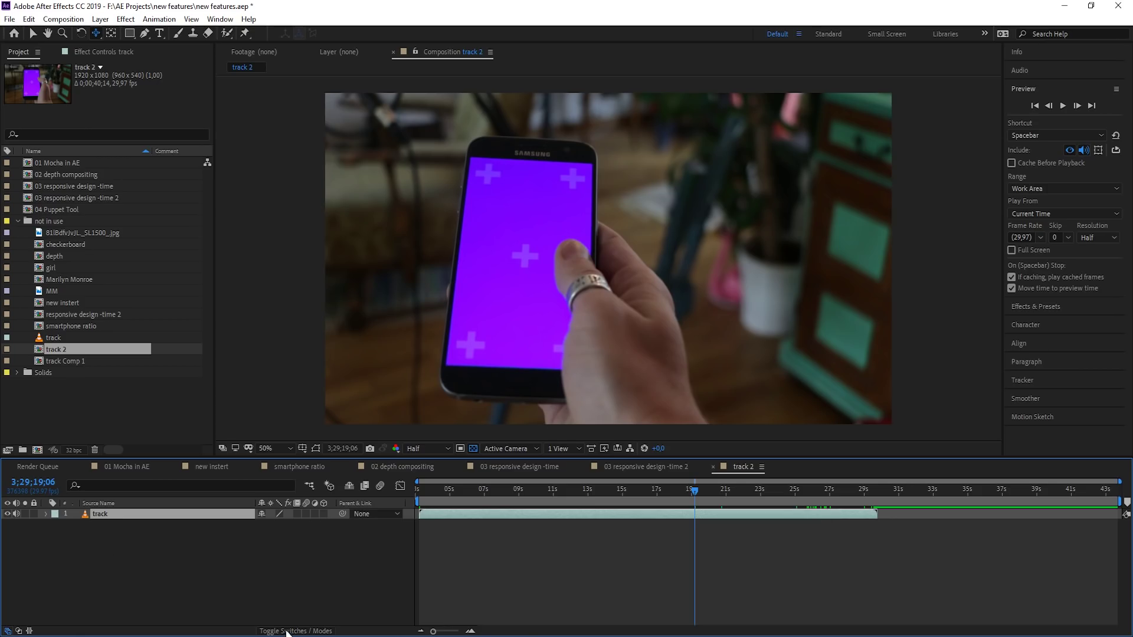
# Collapse the not in use folder and open the 04 Puppet Tool composition
pyautogui.hotkey('ctrl', 'alt', '0')
pyautogui.click(17, 222)
pyautogui.click(80, 199)
pyautogui.click(69, 210)
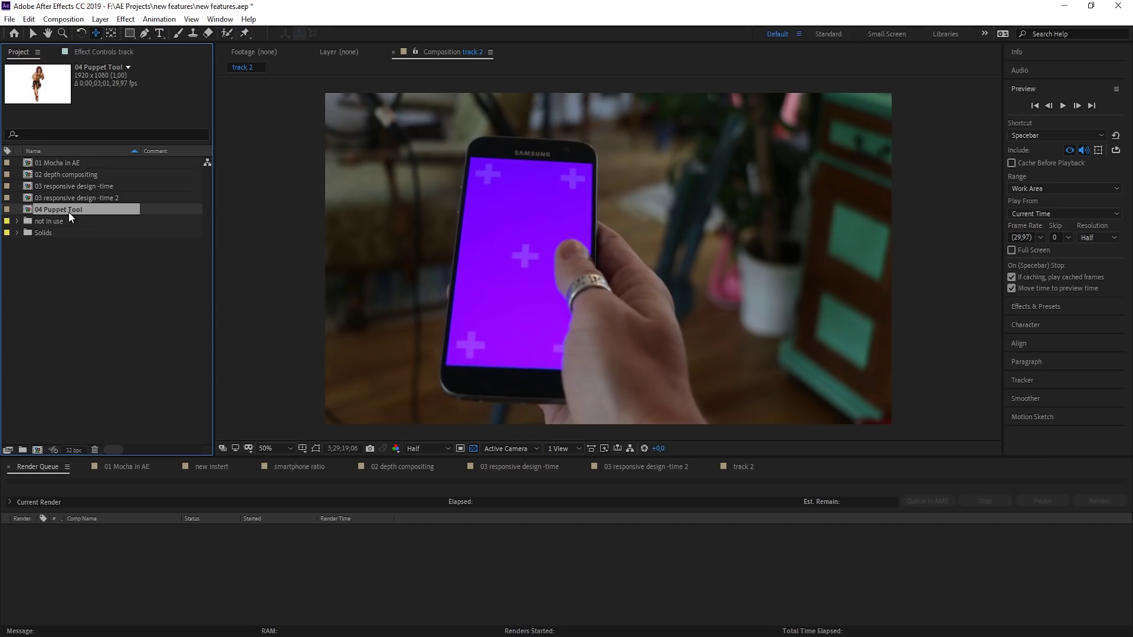
pyautogui.doubleClick(80, 207)
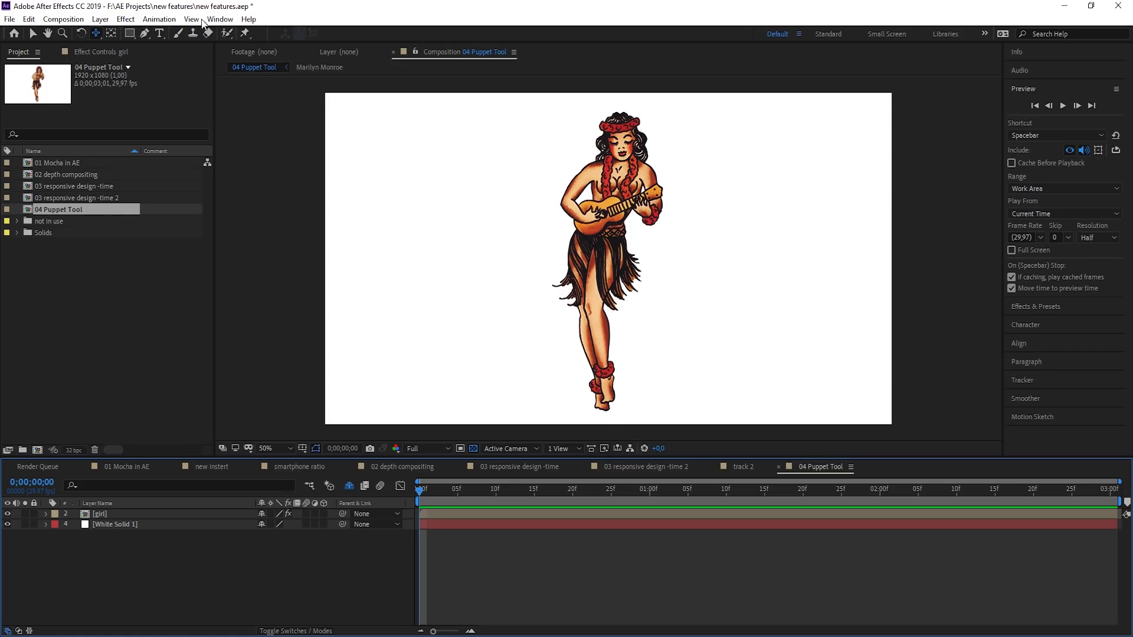
# Place Puppet Position pins on the girl's foot, waist and upper leg, and nudge the leg pin slightly
pyautogui.moveTo(246, 37); pyautogui.dragTo(295, 42)
pyautogui.click(605, 386)
pyautogui.click(609, 237)
pyautogui.click(596, 322)
pyautogui.moveTo(600, 324)
pyautogui.mouseDown()
pyautogui.moveTo(590, 321)
pyautogui.moveTo(605, 319)
pyautogui.mouseUp()
# Delete all effects from the girl layer
pyautogui.click(46, 514)
pyautogui.click(73, 533)
pyautogui.press('Delete')
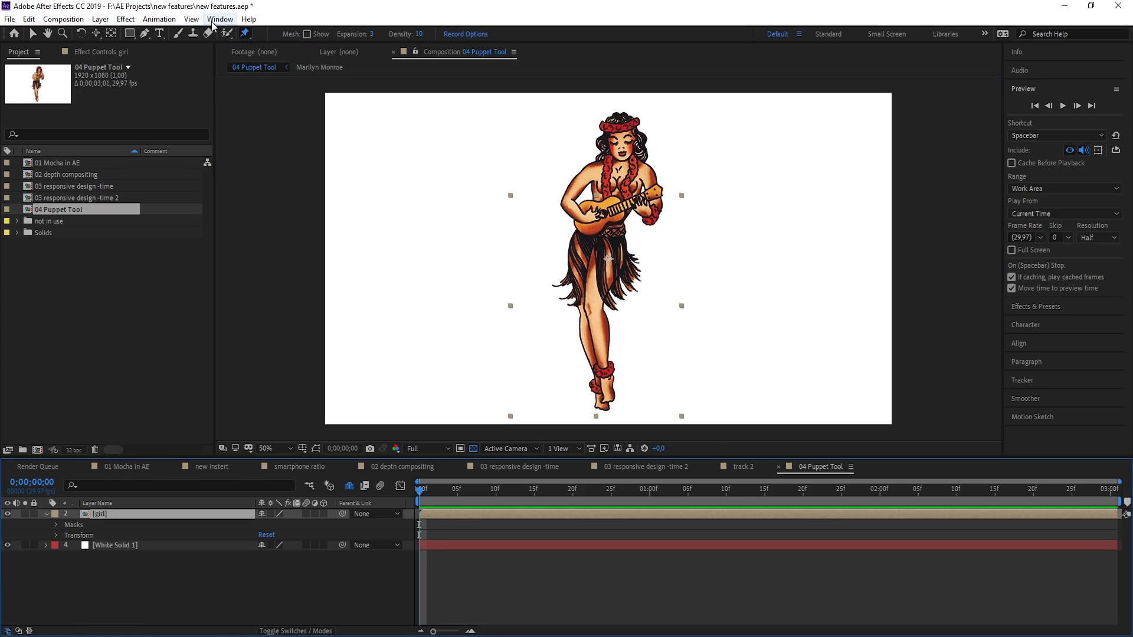
# Place Puppet Advanced pins on the girl's waist, thigh, foot and hip
pyautogui.click(245, 38)
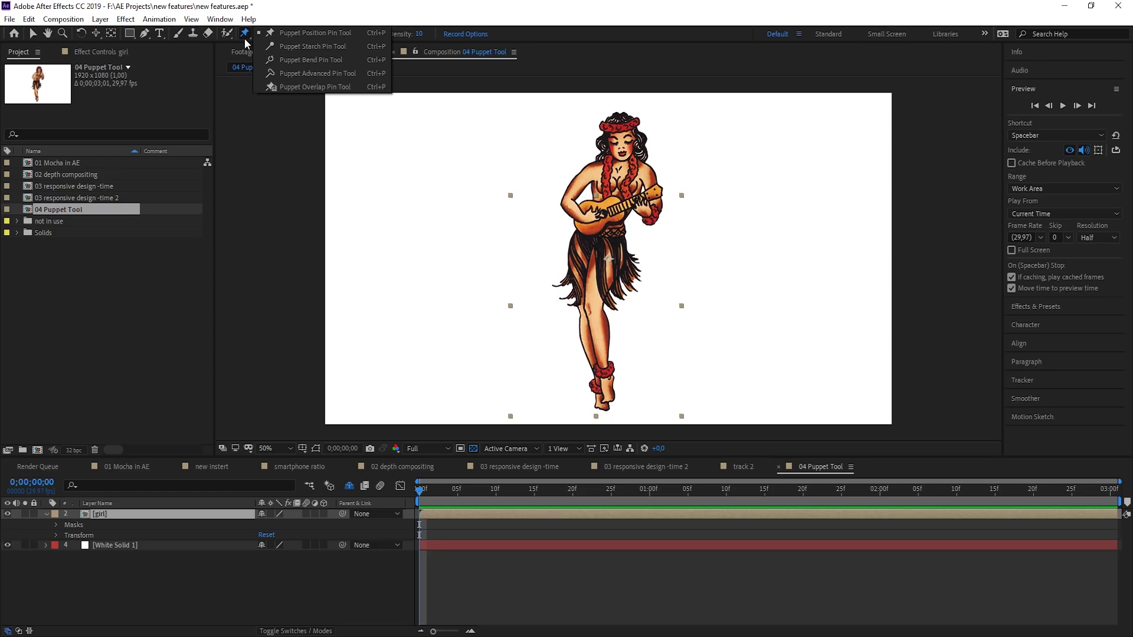
pyautogui.click(279, 73)
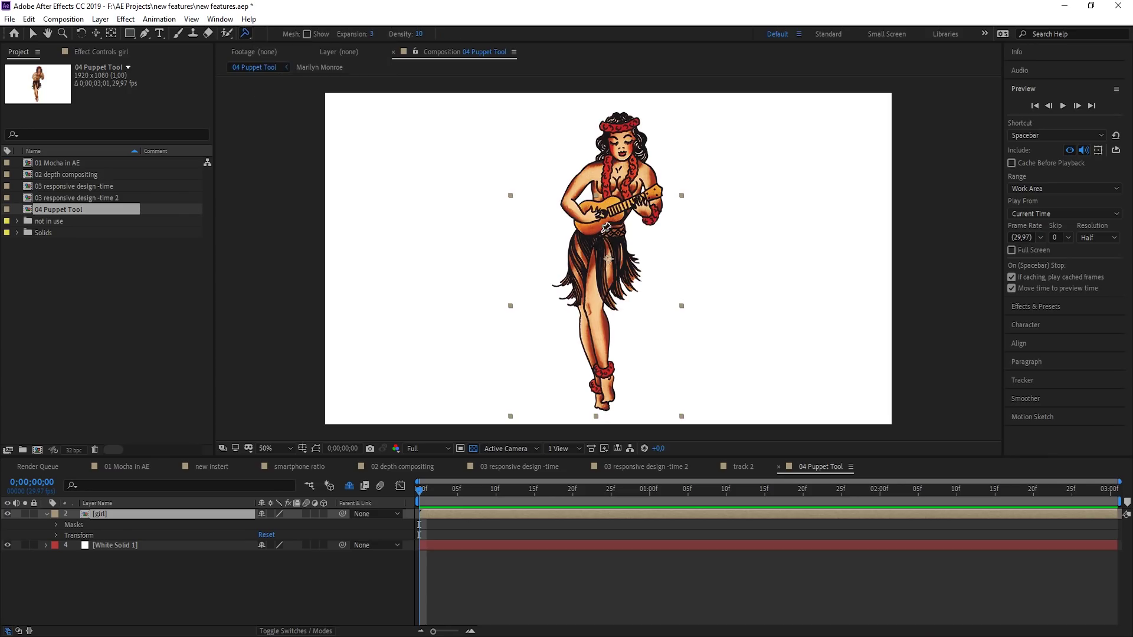
pyautogui.click(602, 232)
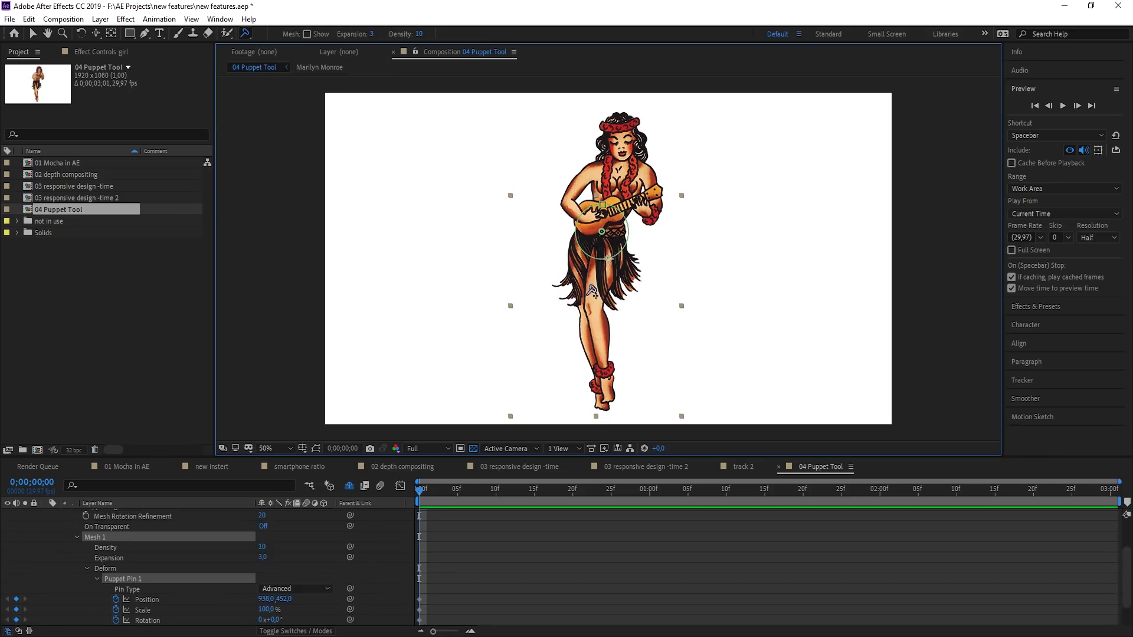
pyautogui.click(589, 306)
pyautogui.click(608, 394)
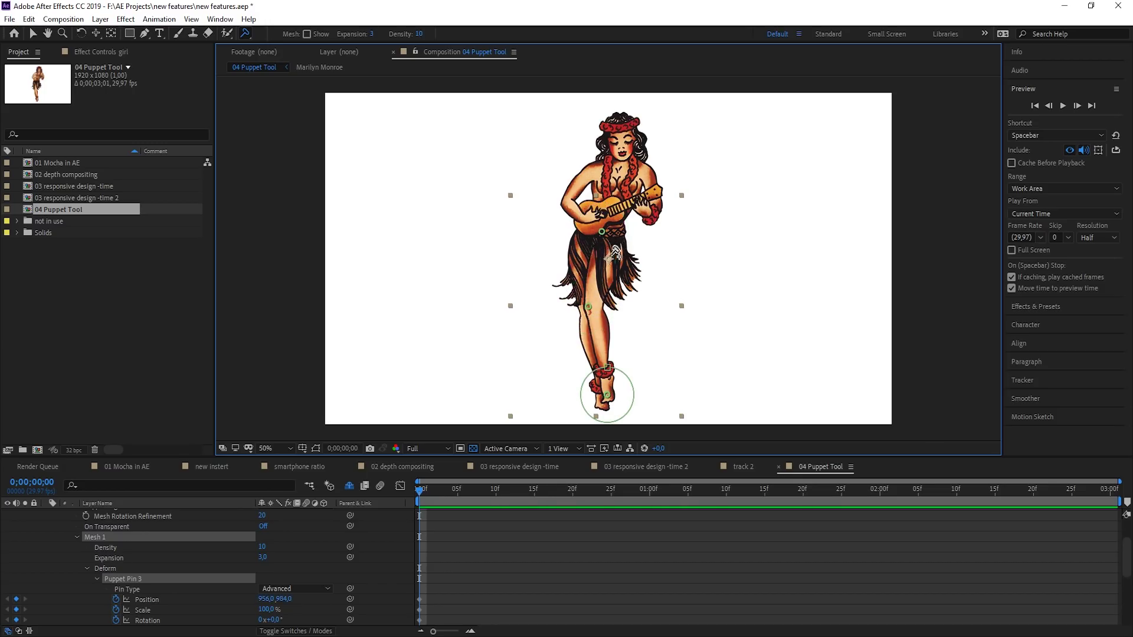
pyautogui.click(598, 259)
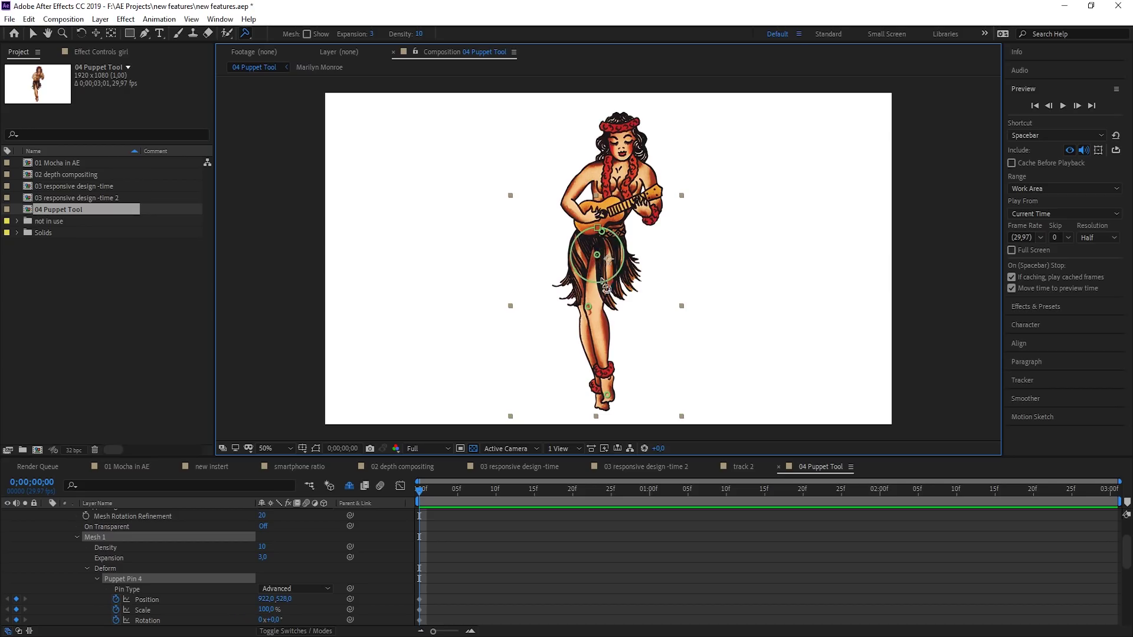
# Adjust the hip's advanced pin to position 918, 524, scale about 104.1% and rotation about 10.8°
pyautogui.moveTo(605, 259); pyautogui.dragTo(596, 254)
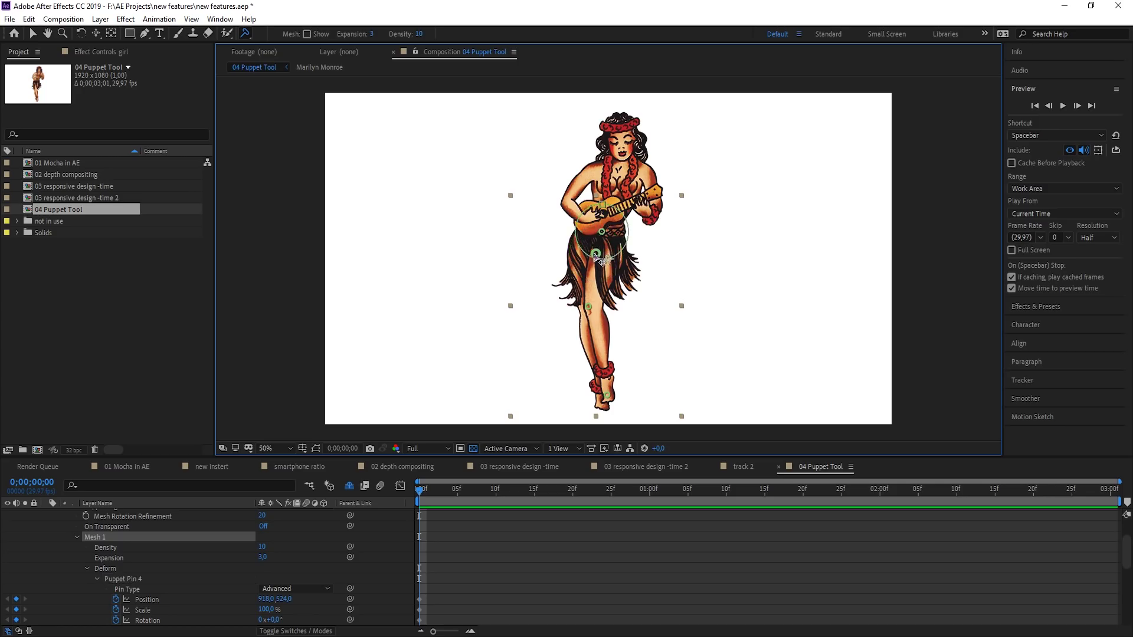
pyautogui.moveTo(599, 230); pyautogui.dragTo(592, 257)
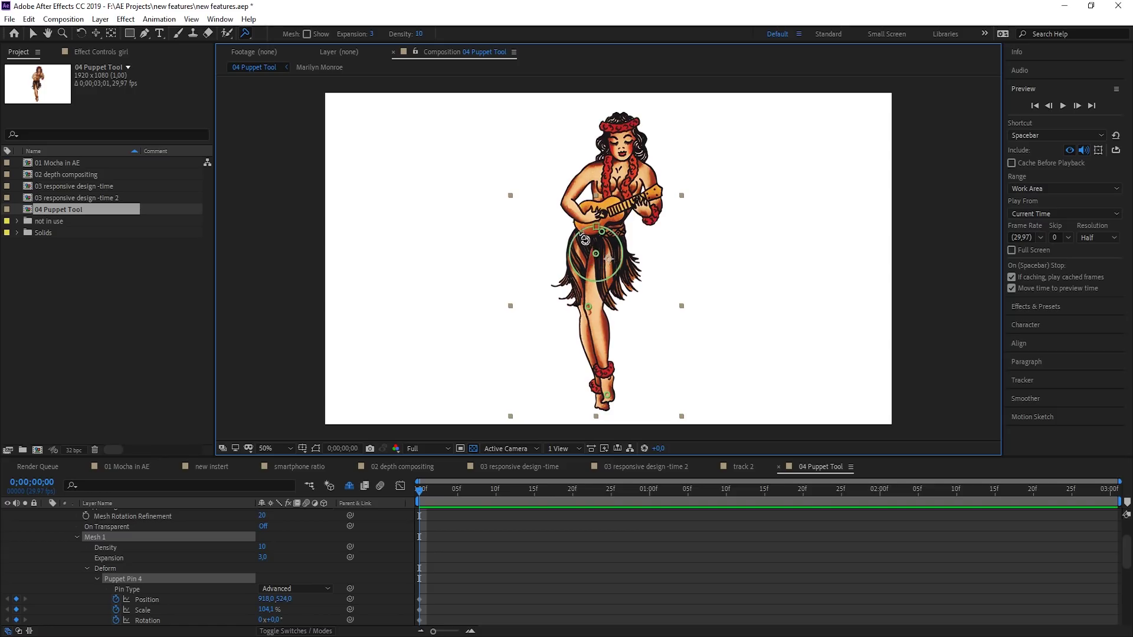
pyautogui.moveTo(577, 250); pyautogui.dragTo(576, 255)
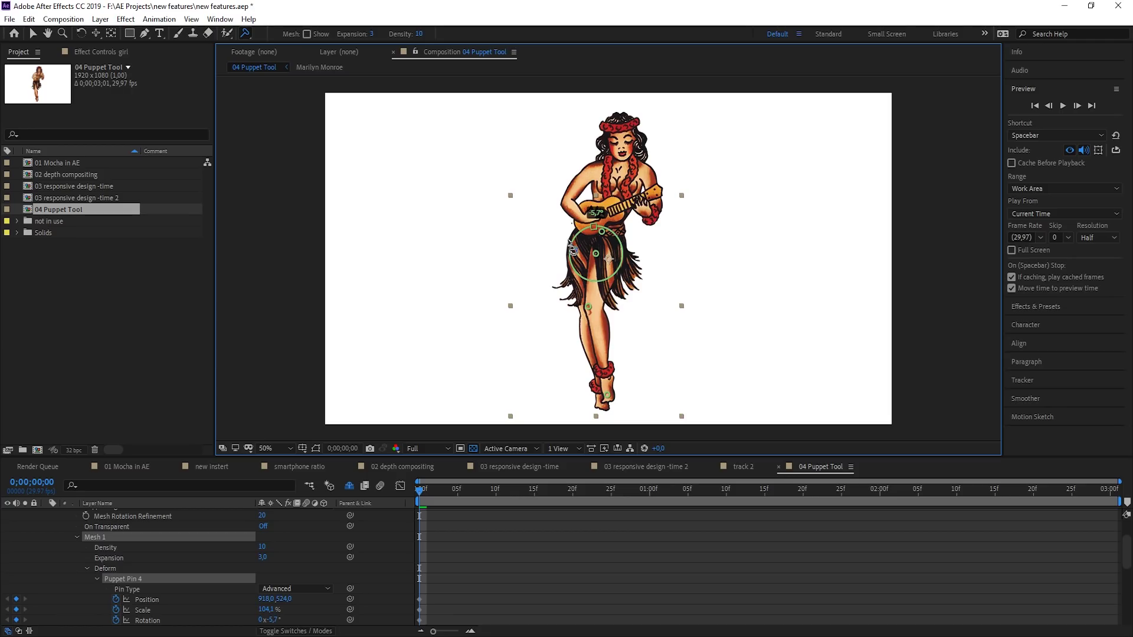
pyautogui.moveTo(573, 247); pyautogui.dragTo(581, 245)
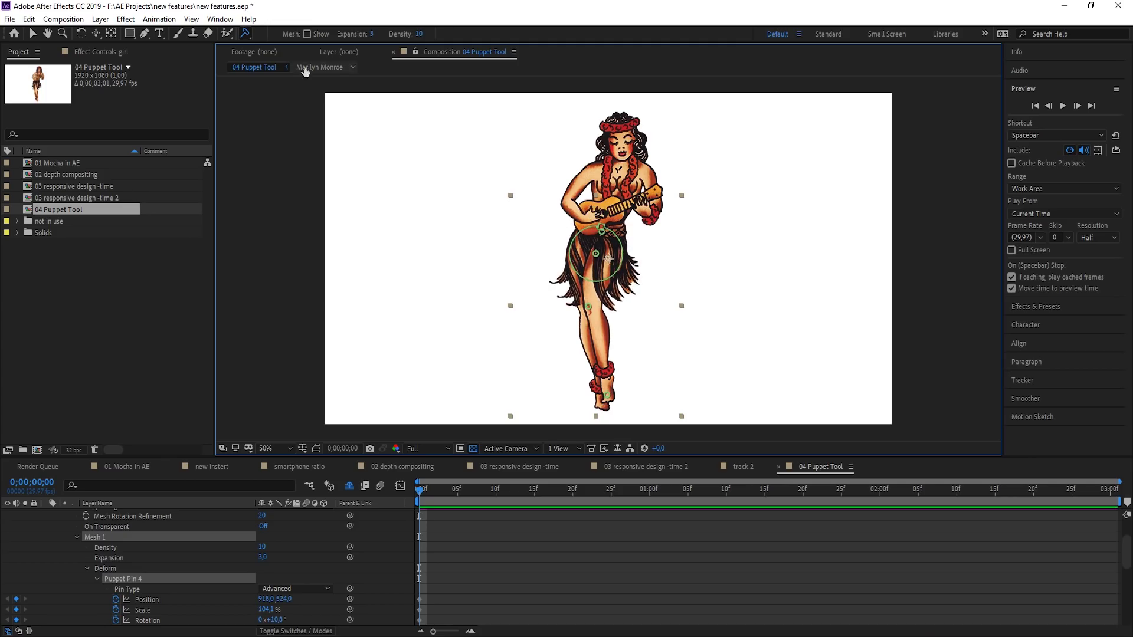
# Place Puppet Bend pins on the girl's lower leg, knee area and upper thigh
pyautogui.click(249, 32)
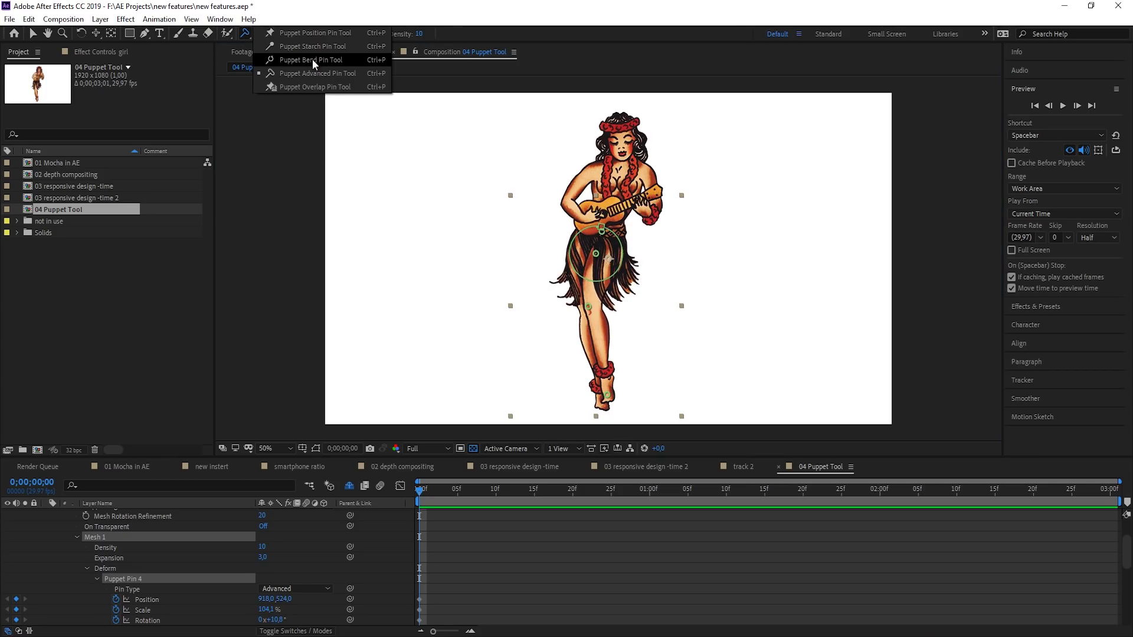
pyautogui.click(313, 59)
pyautogui.click(599, 356)
pyautogui.click(596, 318)
pyautogui.click(598, 275)
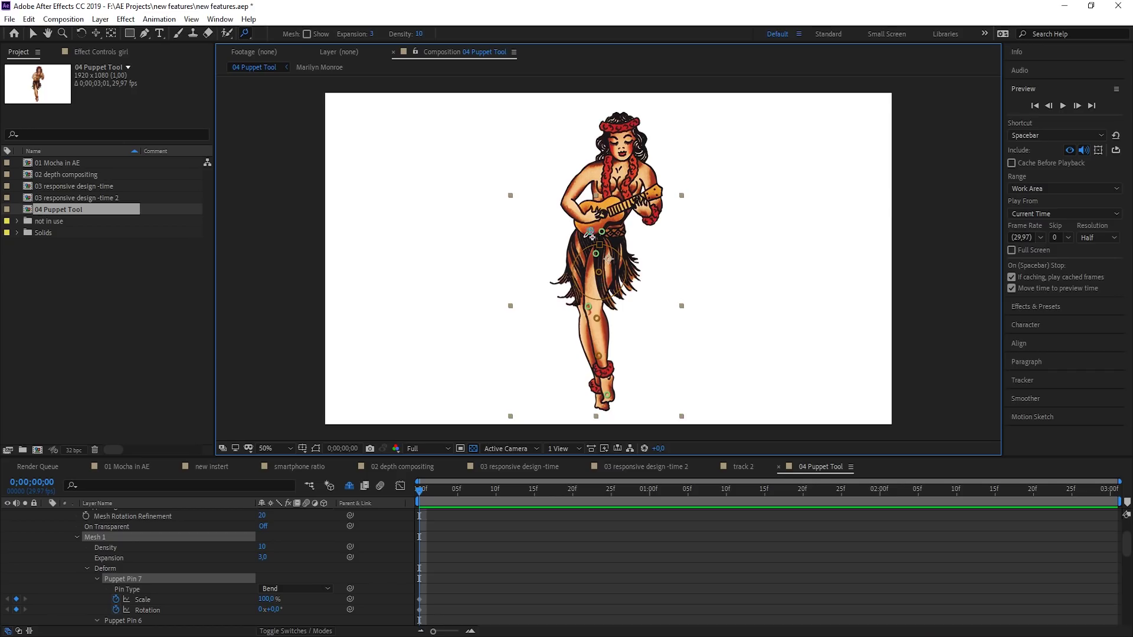
# Show the puppet mesh and rotate the hip pin and the bend pin just below it to deform the skirt
pyautogui.click(309, 34)
pyautogui.press('.')
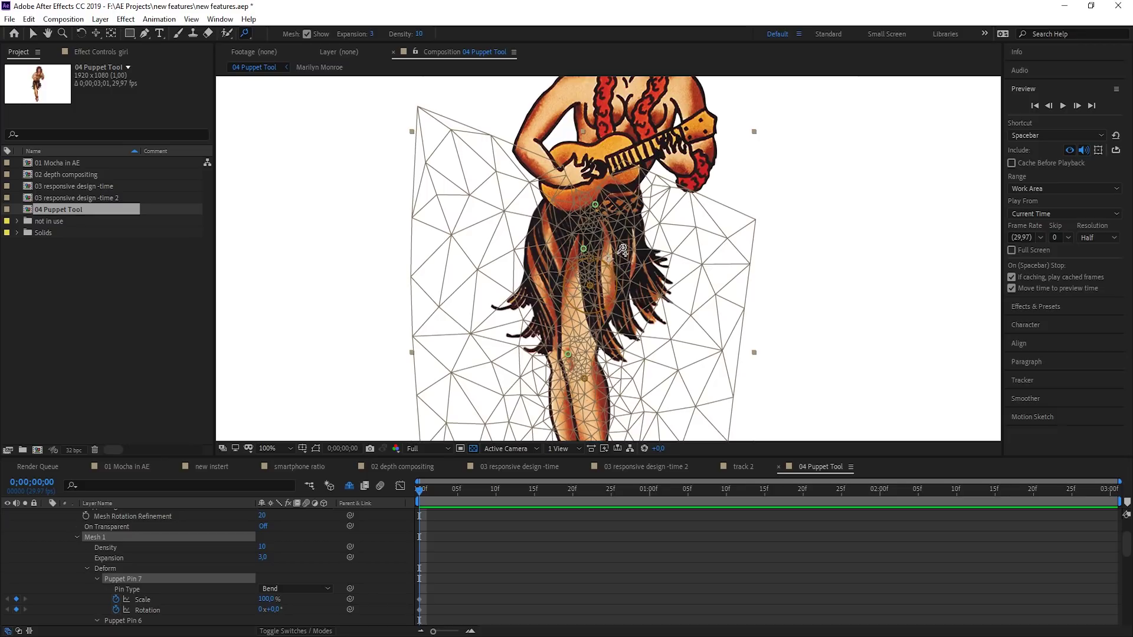
pyautogui.click(589, 257)
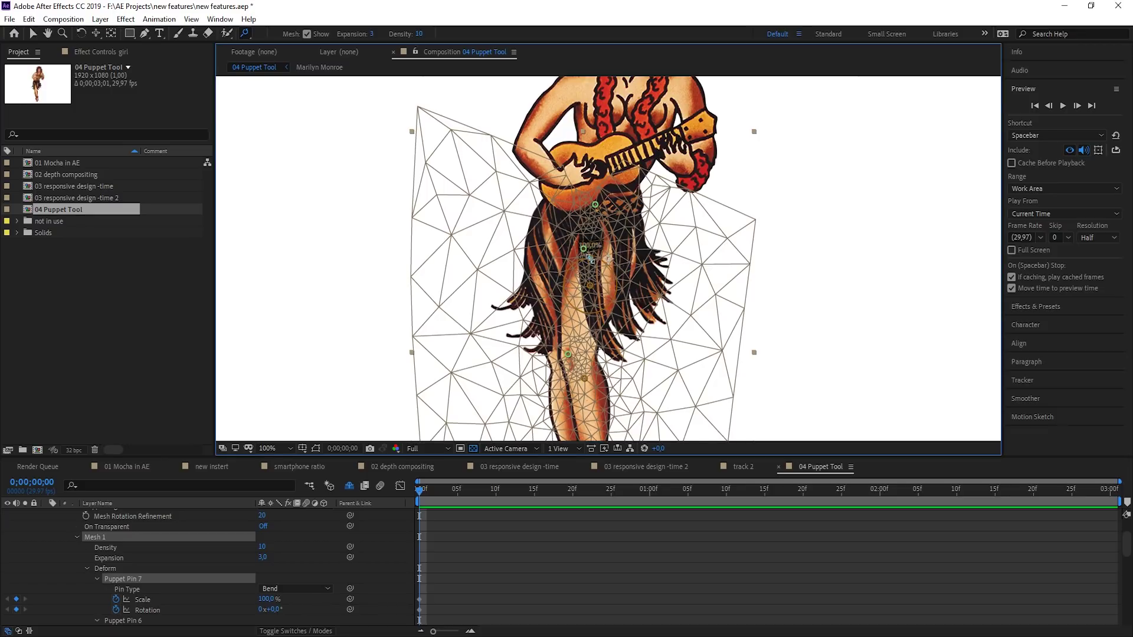
pyautogui.moveTo(589, 257)
pyautogui.mouseDown()
pyautogui.moveTo(583, 266)
pyautogui.moveTo(606, 235)
pyautogui.moveTo(594, 225)
pyautogui.moveTo(592, 250)
pyautogui.mouseUp()
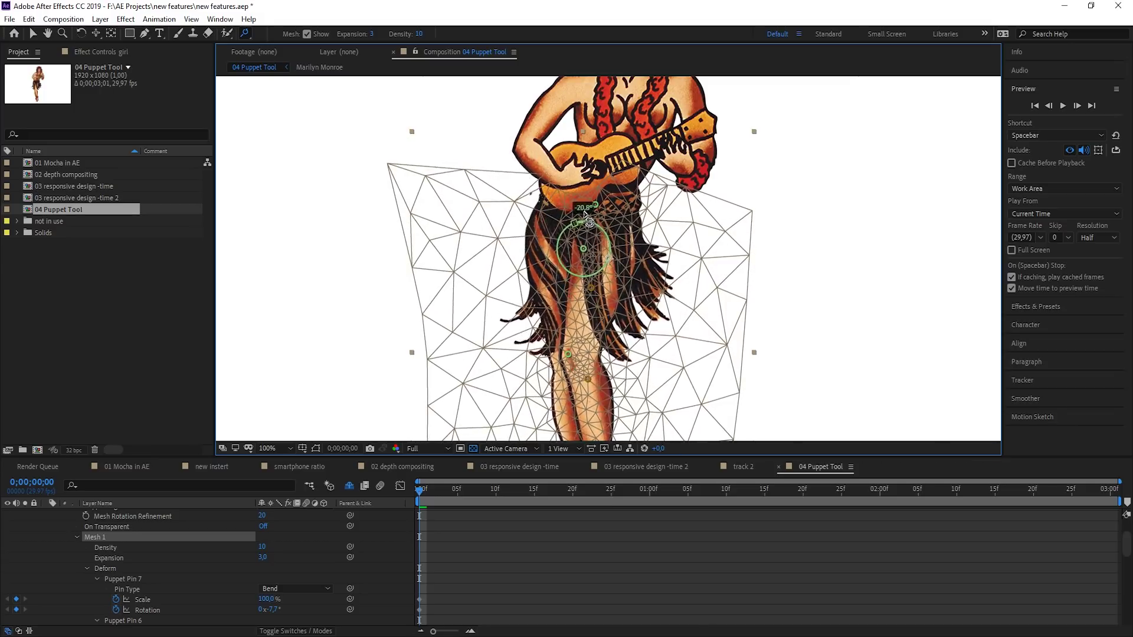
pyautogui.click(592, 288)
pyautogui.moveTo(618, 283); pyautogui.dragTo(615, 270)
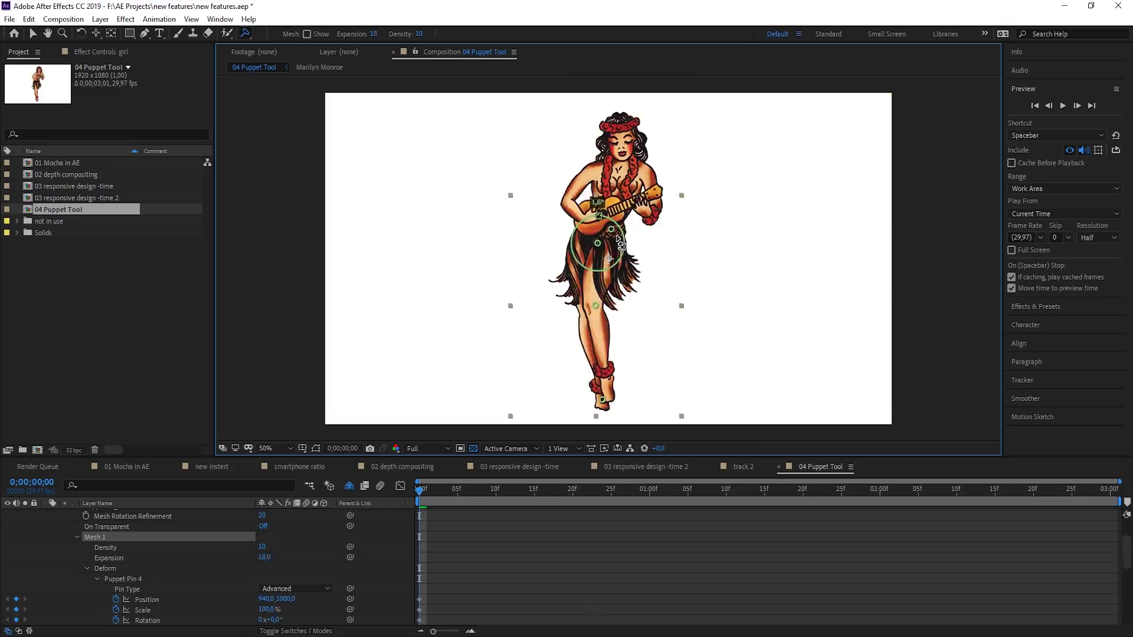
# Rotate the advanced pin at the girl's hip to about 27.8° to swing the skirt
pyautogui.moveTo(622, 257); pyautogui.dragTo(618, 248)
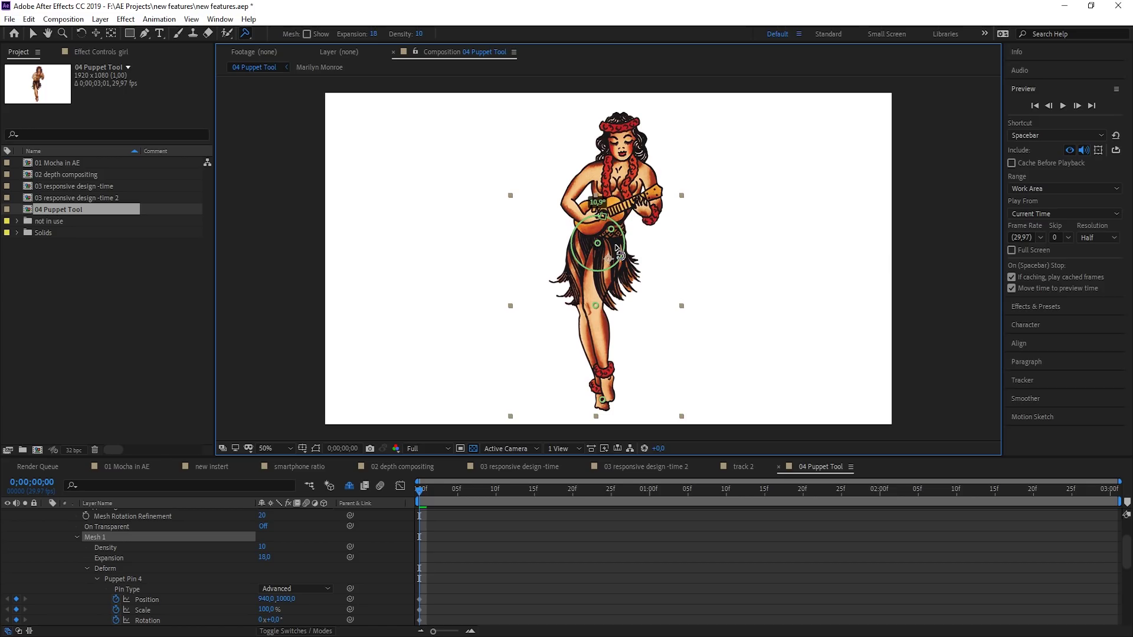
pyautogui.moveTo(618, 248); pyautogui.dragTo(623, 262)
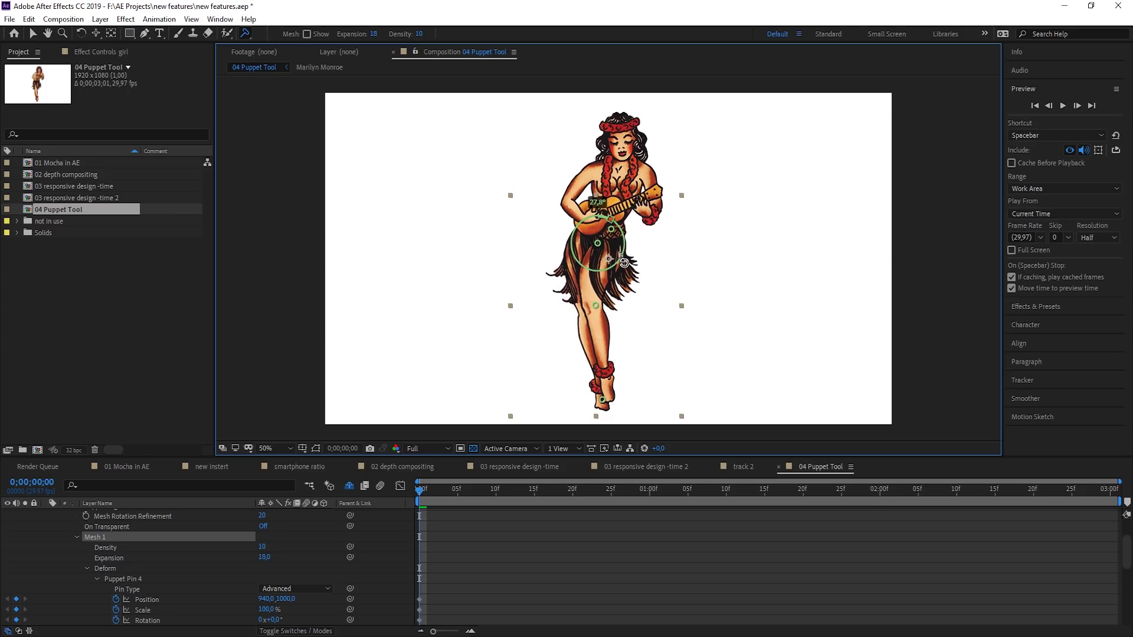